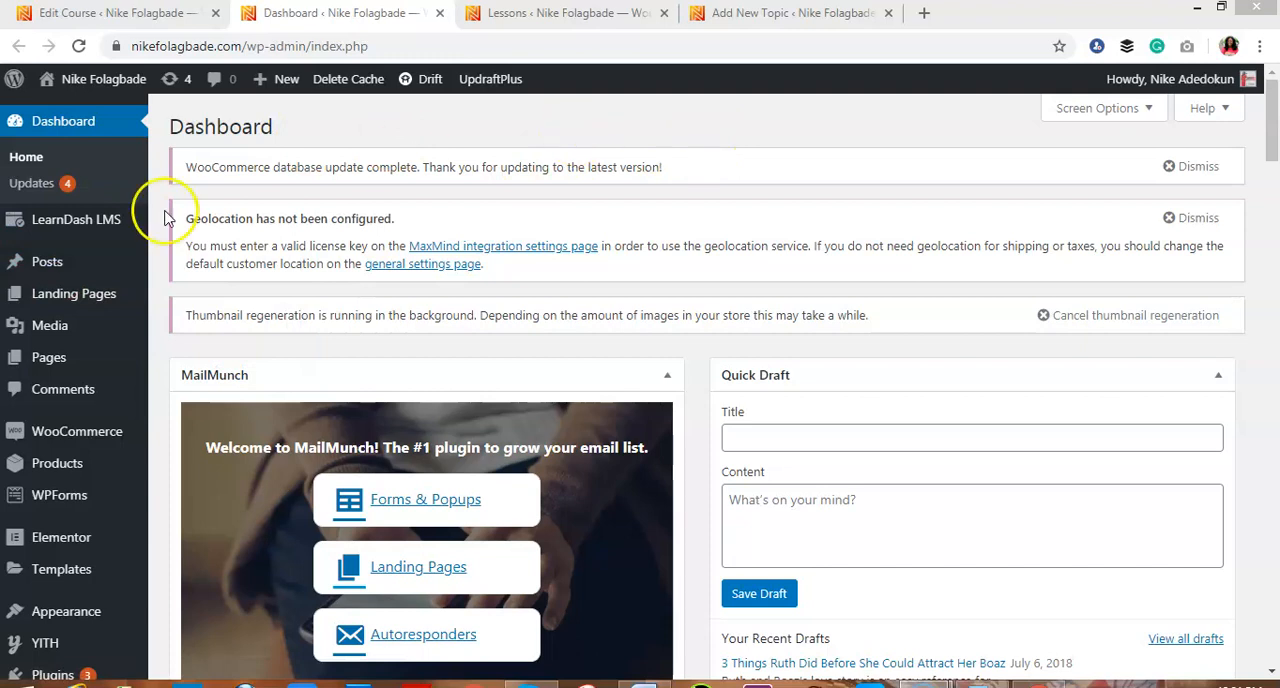
{"action": "mouse_move", "coordinate": [53, 230]}
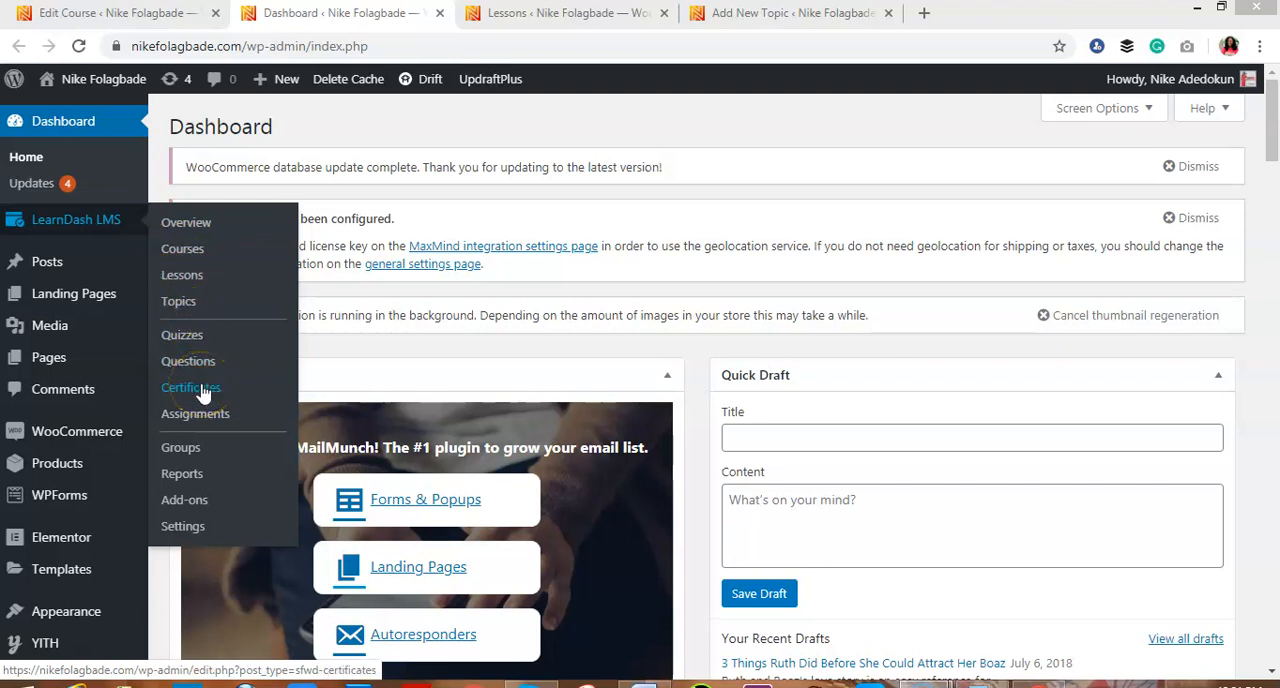
{"action": "left_click", "coordinate": [212, 420]}
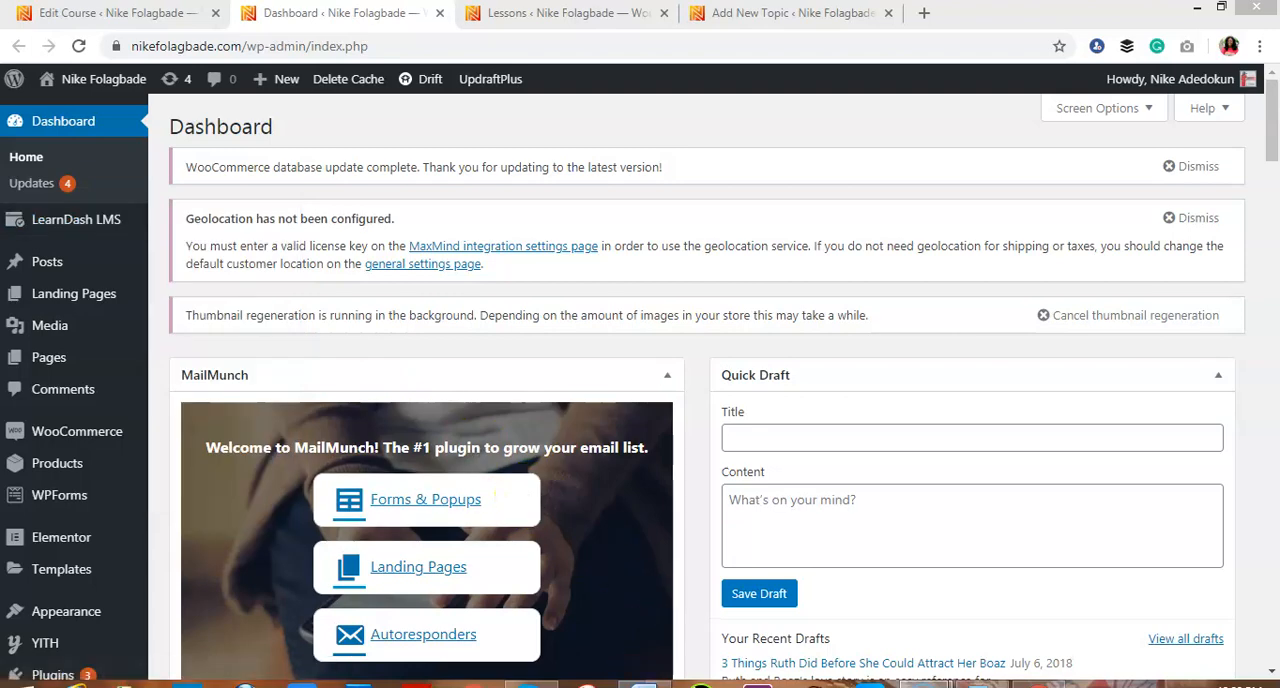
Switch to the Word script and number the lessons, with "1." before Find a vision and "2." before Identify your strengths
{"action": "left_click", "coordinate": [643, 683]}
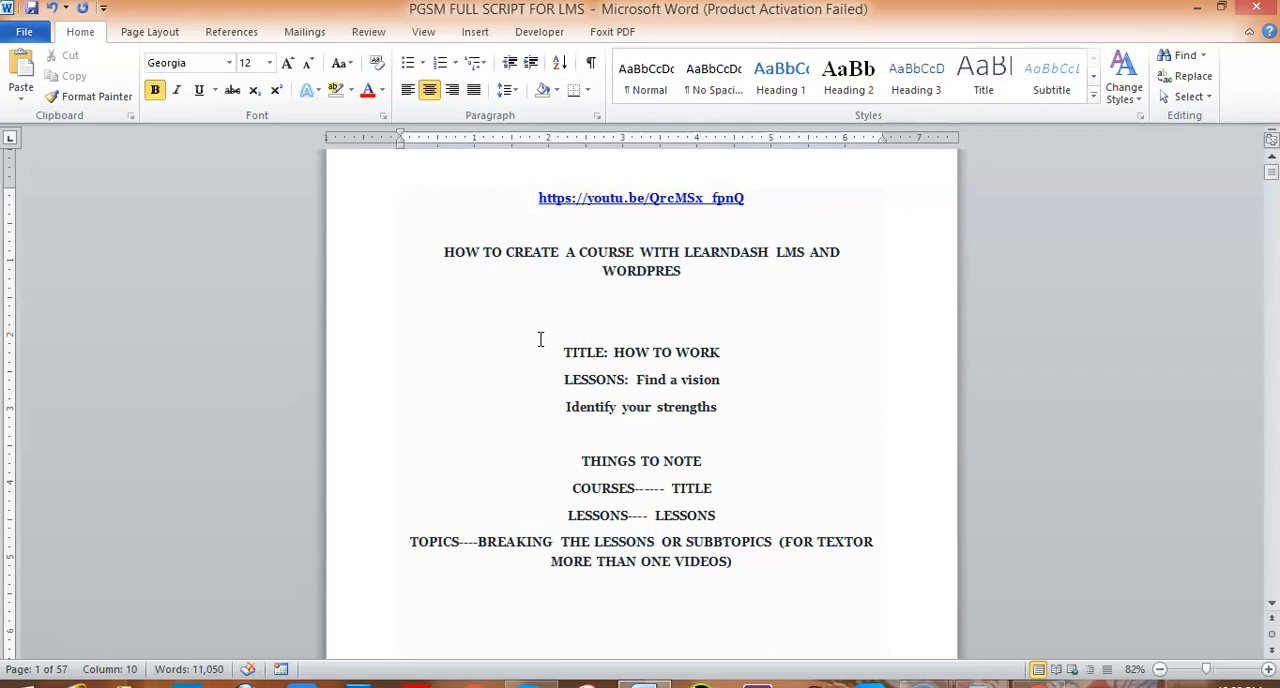
{"action": "left_click", "coordinate": [437, 250]}
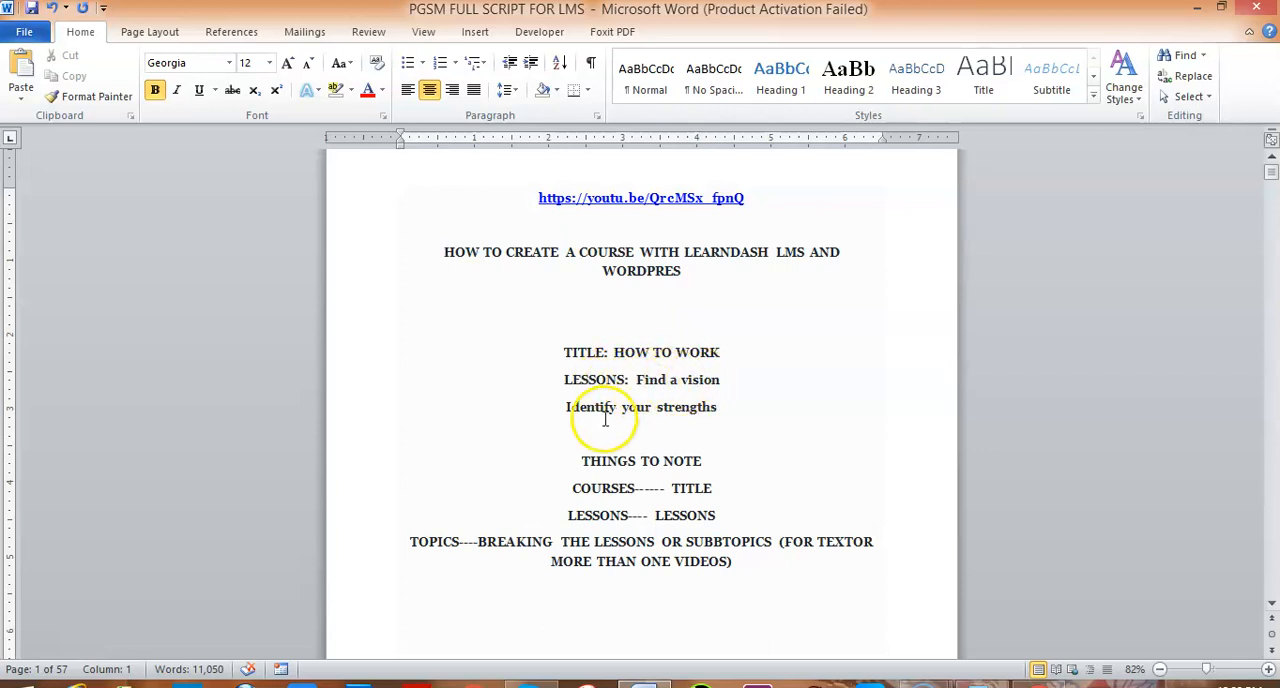
{"action": "left_click", "coordinate": [636, 381]}
{"action": "type", "text": "1."}
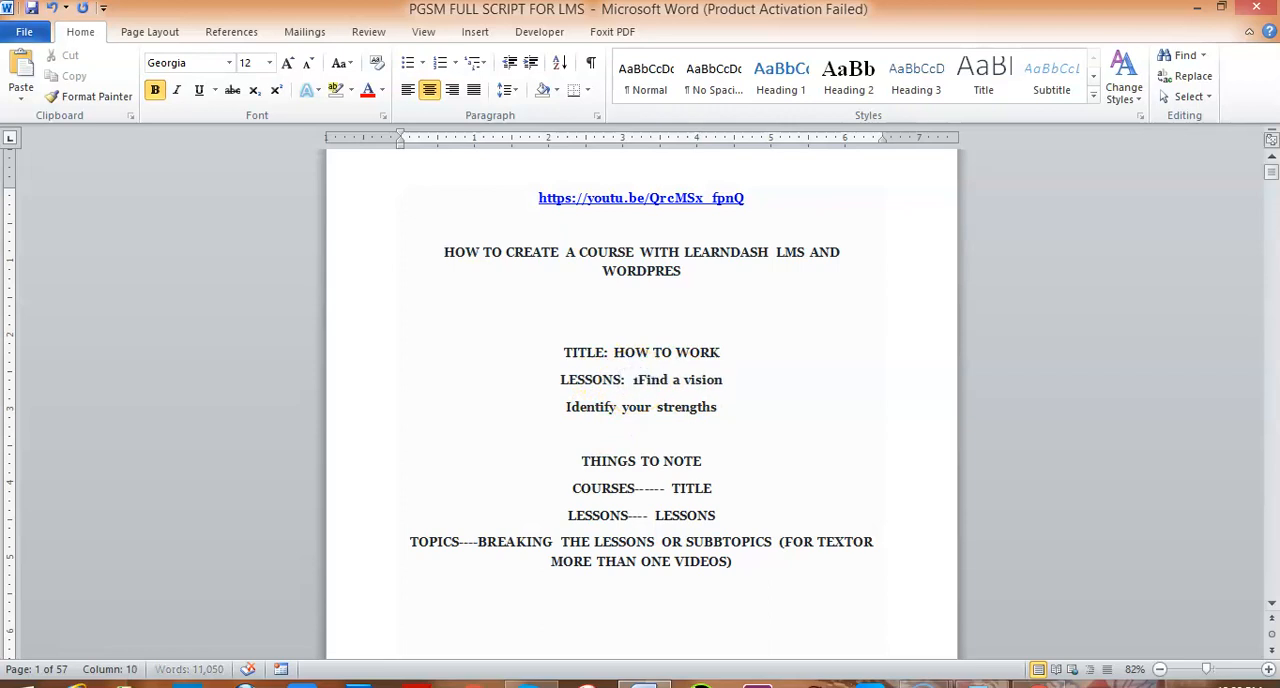
{"action": "left_click", "coordinate": [565, 407]}
{"action": "type", "text": "2."}
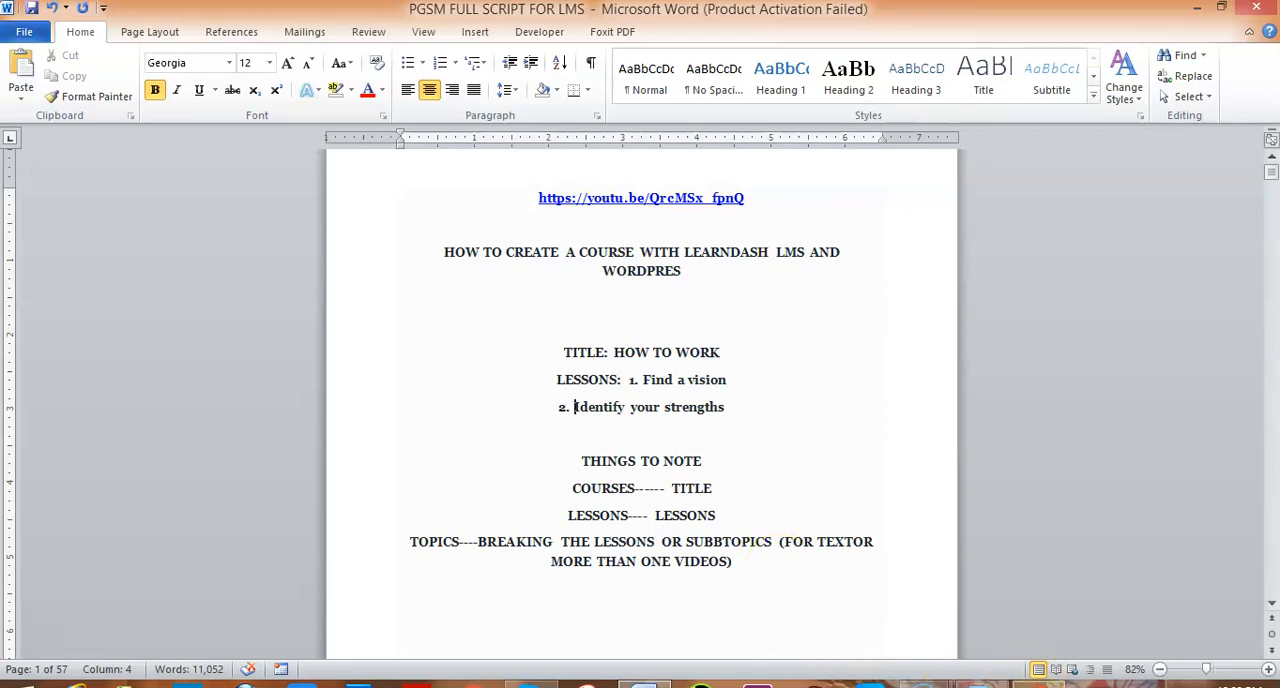
Return to the browser and load uos.olawunmiesan.com in a new tab
{"action": "left_click", "coordinate": [1040, 678]}
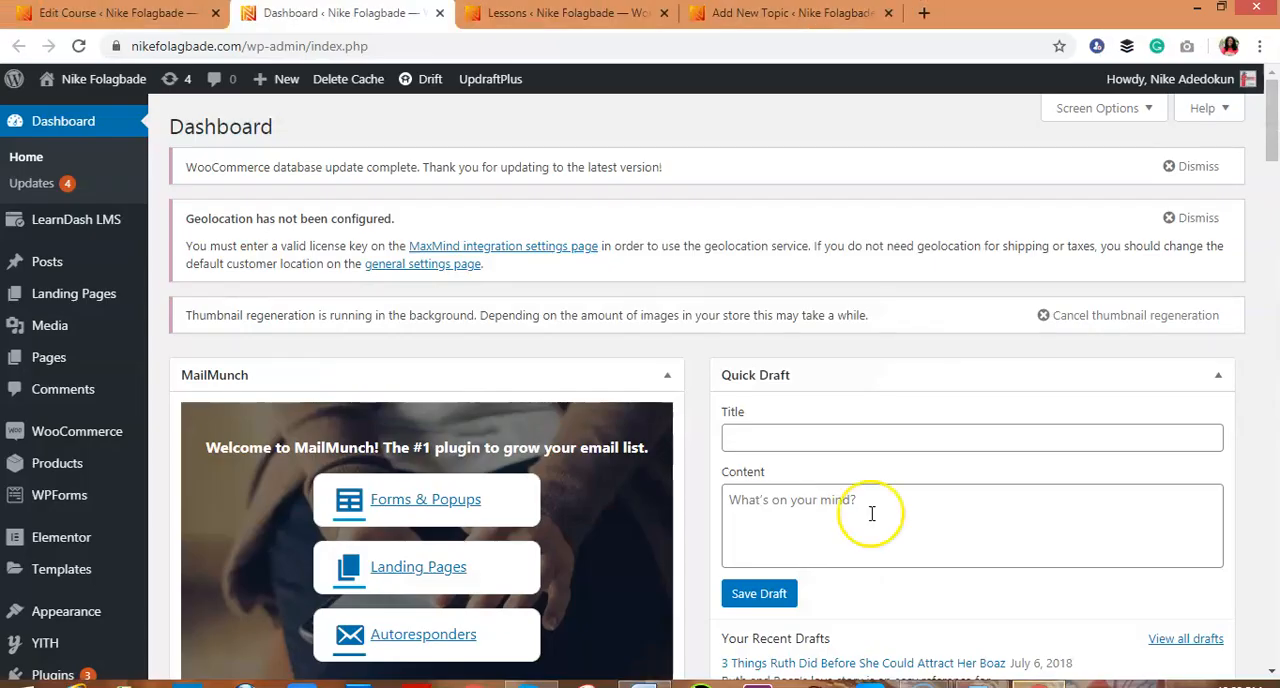
{"action": "left_click", "coordinate": [925, 14]}
{"action": "type", "text": "UOS.olawunmiesan.com/wp-admin/"}
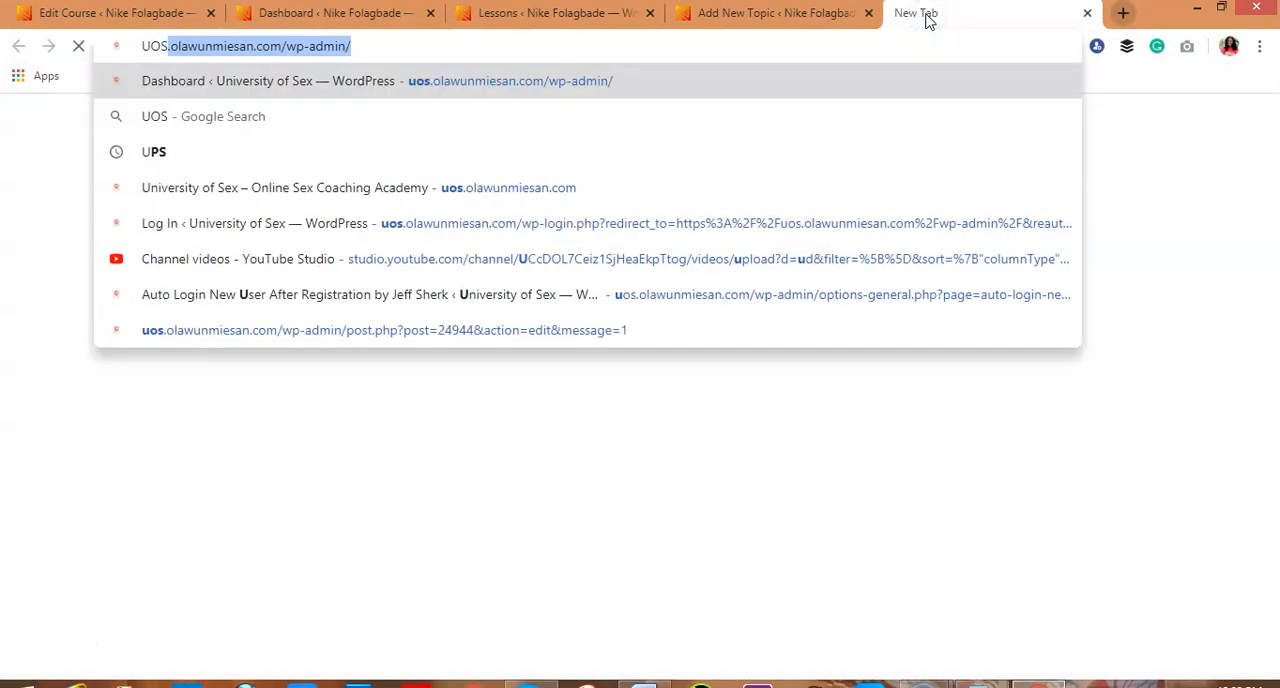
{"action": "key", "text": "End"}
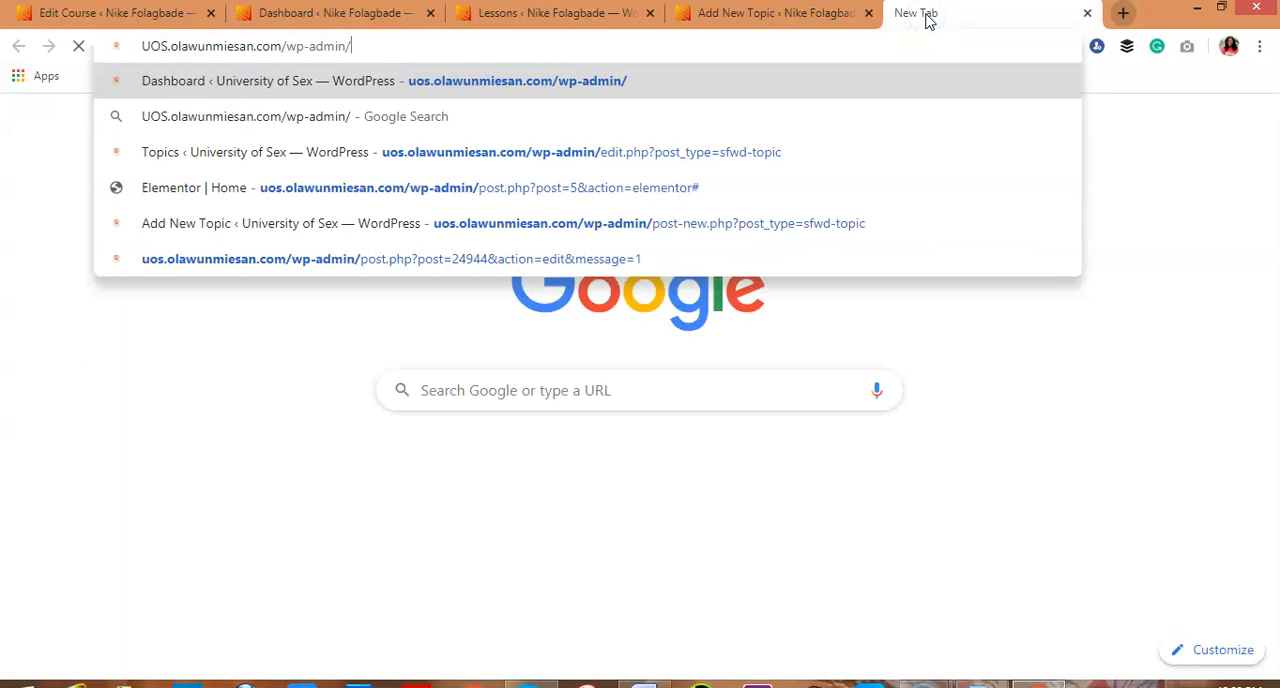
{"action": "key", "text": "BackSpace"}
{"action": "key", "text": "BackSpace"}
{"action": "key", "text": "BackSpace"}
{"action": "key", "text": "BackSpace"}
{"action": "key", "text": "BackSpace"}
{"action": "key", "text": "BackSpace"}
{"action": "key", "text": "BackSpace"}
{"action": "key", "text": "BackSpace"}
{"action": "key", "text": "BackSpace"}
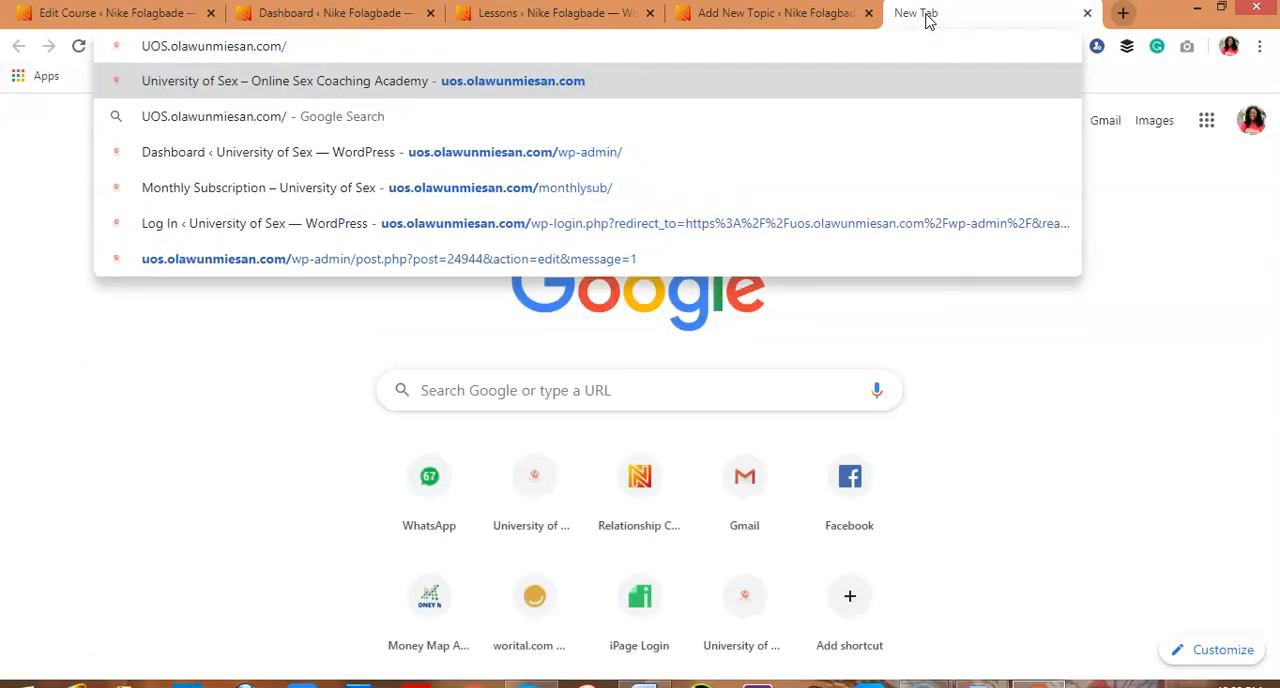
{"action": "key", "text": "Return"}
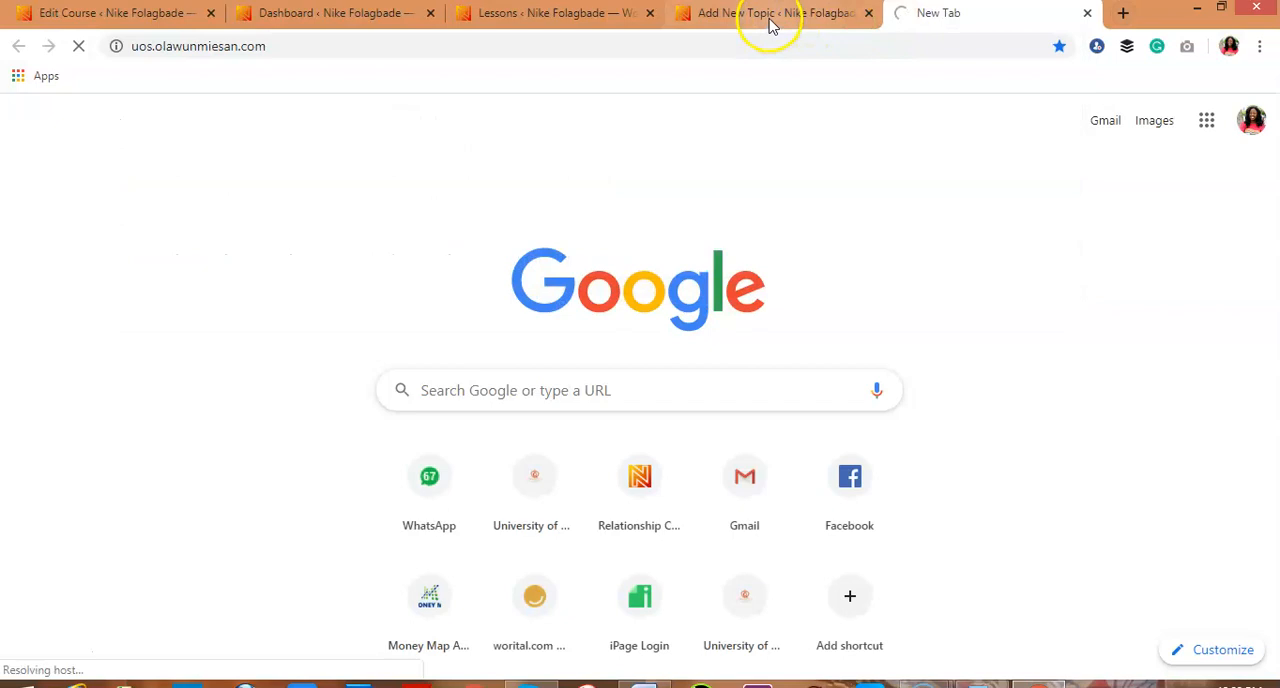
Copy the course title HOW TO WORK from the Word script and return to the browser
{"action": "left_click", "coordinate": [645, 685]}
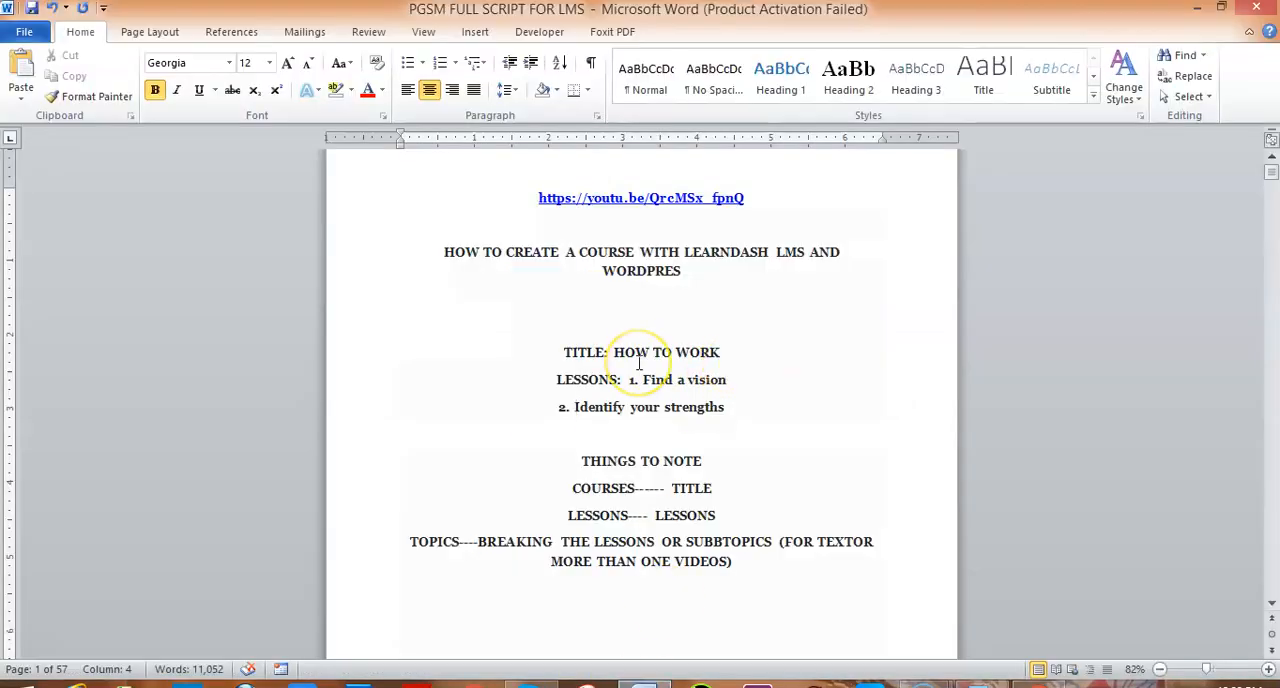
{"action": "left_click_drag", "start_coordinate": [614, 352], "coordinate": [712, 360]}
{"action": "key", "text": "ctrl+c"}
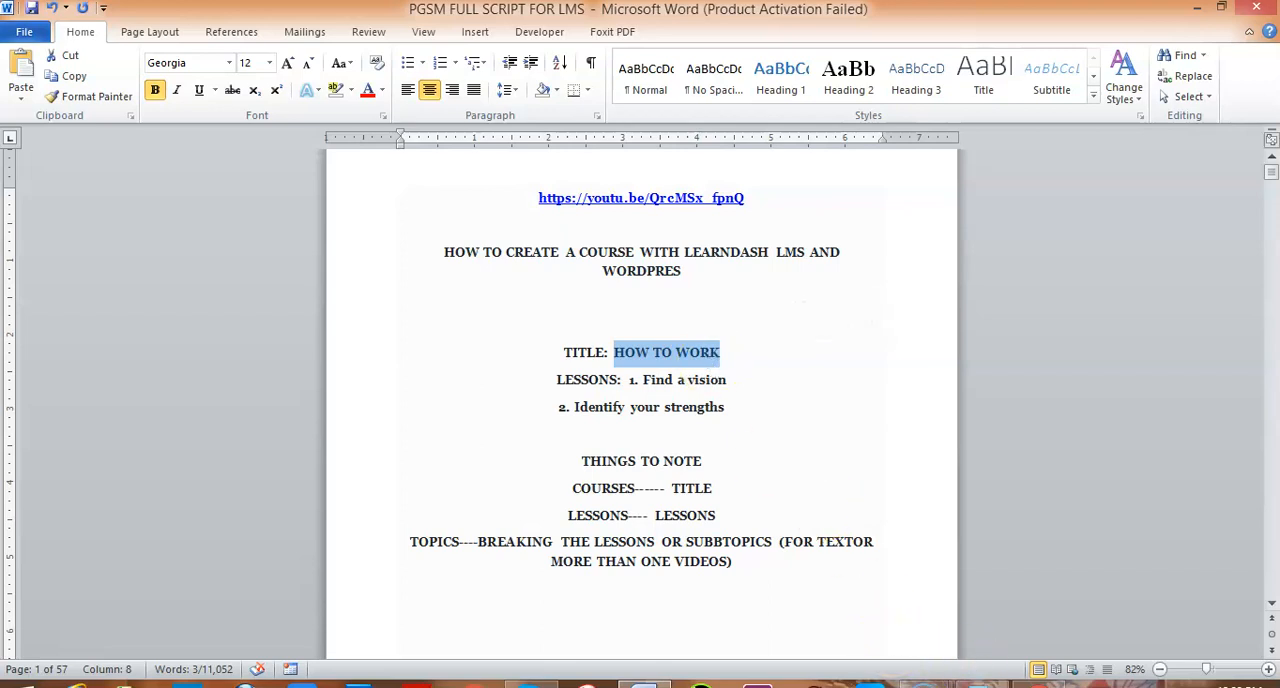
{"action": "left_click", "coordinate": [1039, 684]}
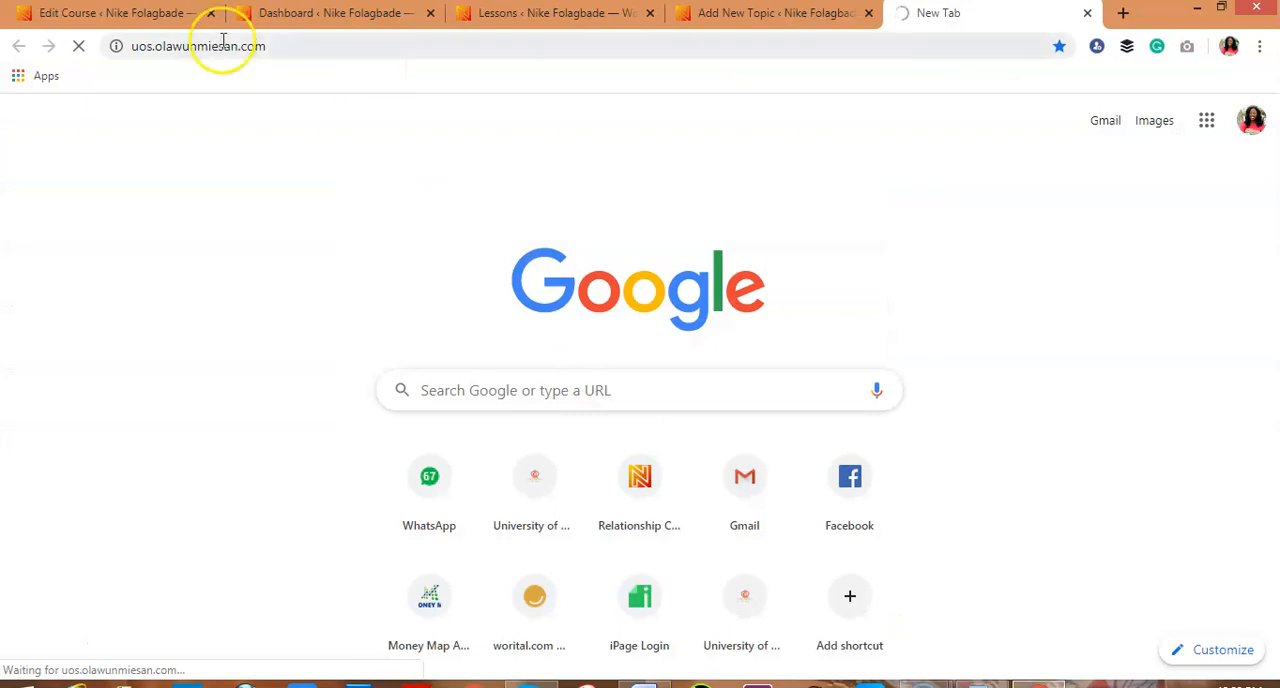
Go from the WordPress dashboard to the LearnDash courses list and open the How to work course for editing
{"action": "left_click", "coordinate": [167, 22]}
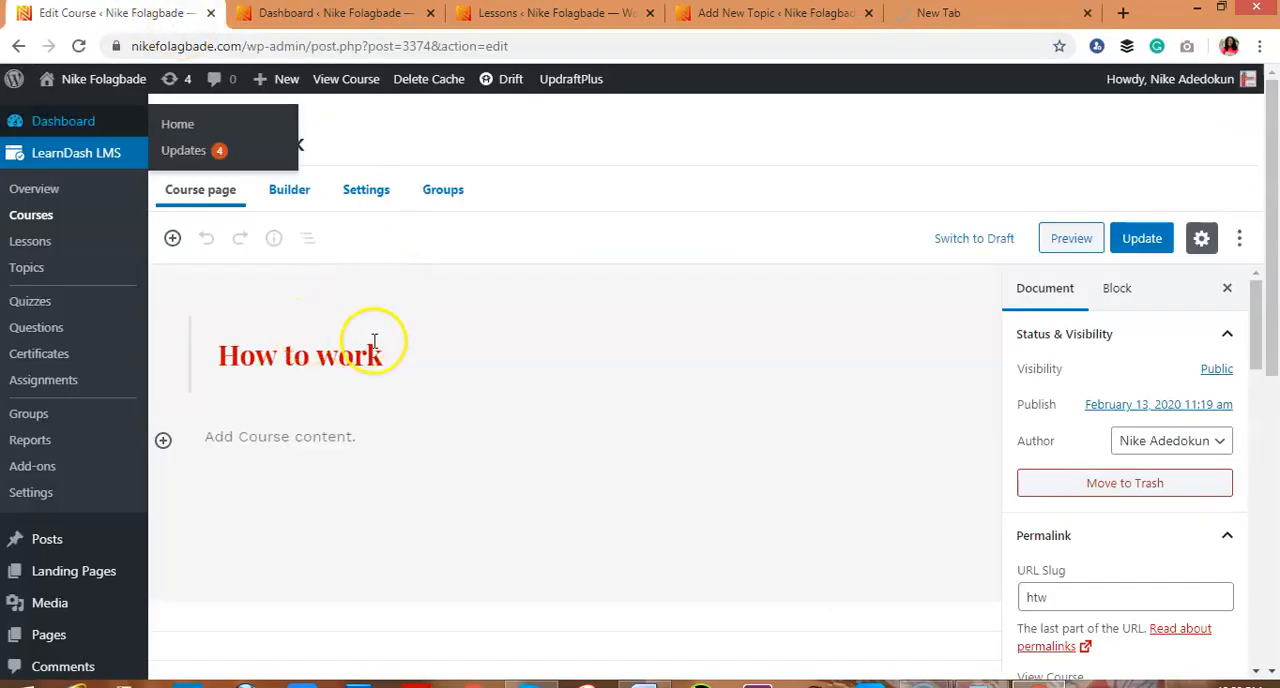
{"action": "left_click", "coordinate": [350, 15]}
{"action": "mouse_move", "coordinate": [43, 209]}
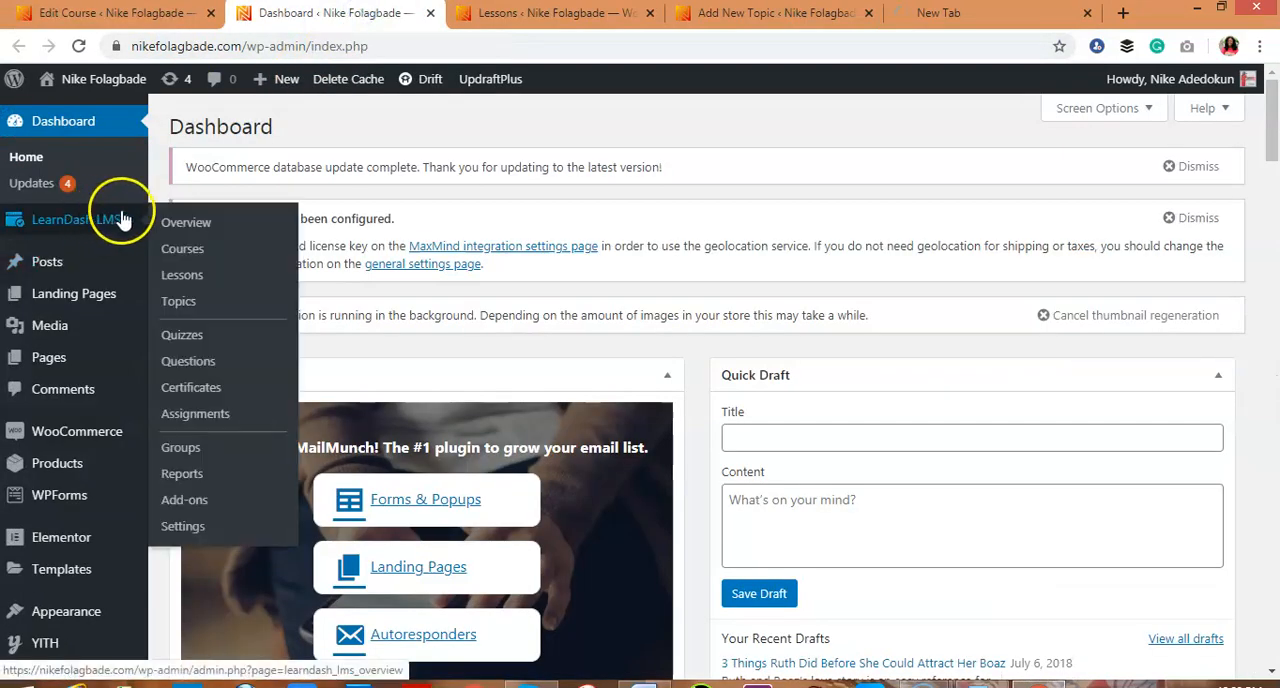
{"action": "left_click", "coordinate": [188, 256]}
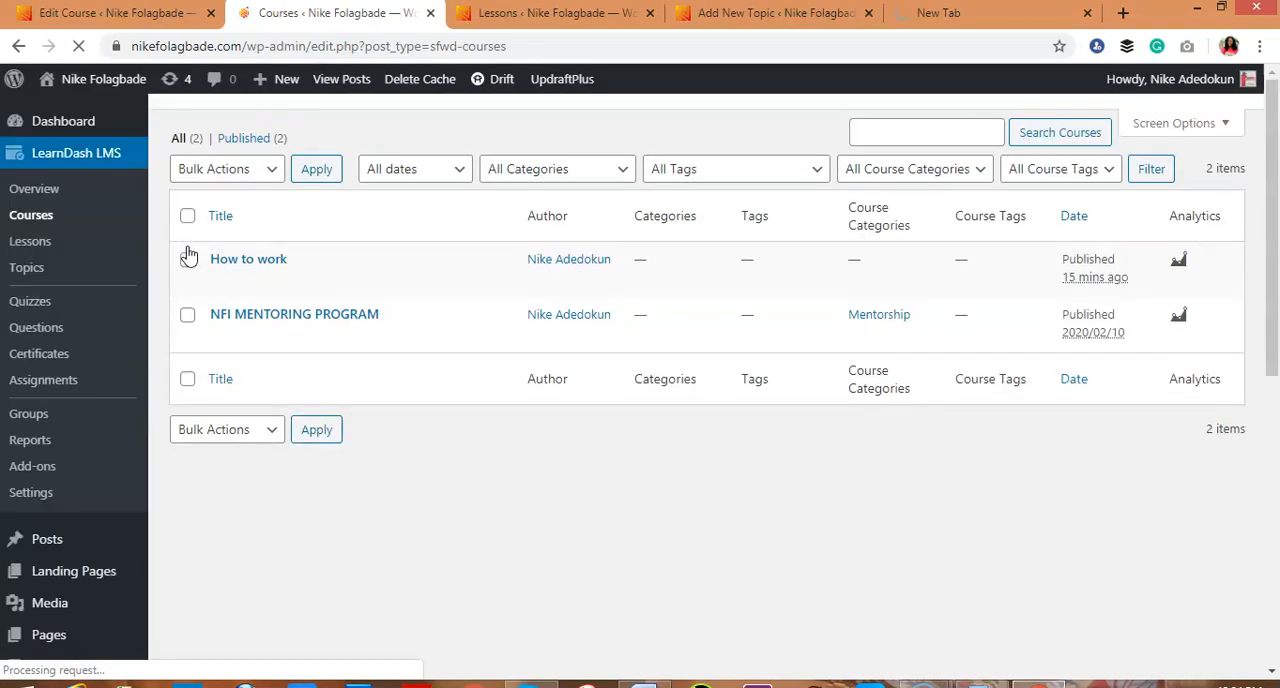
{"action": "mouse_move", "coordinate": [250, 259]}
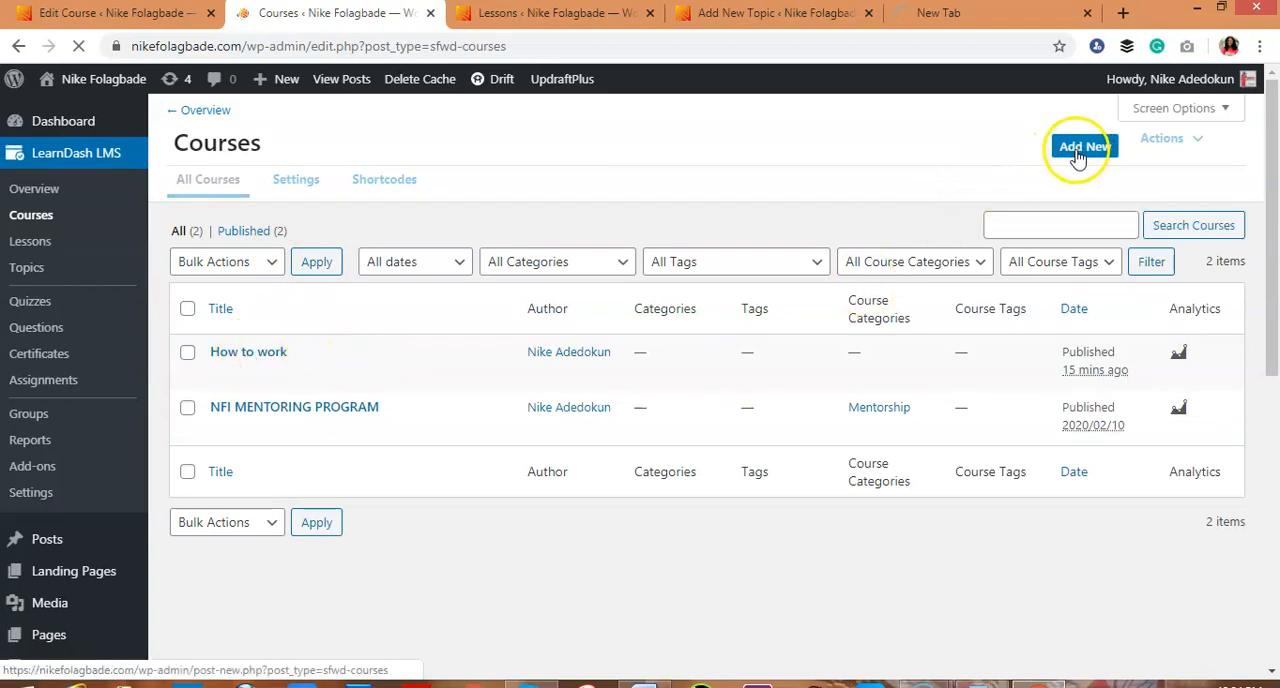
{"action": "left_click", "coordinate": [273, 362]}
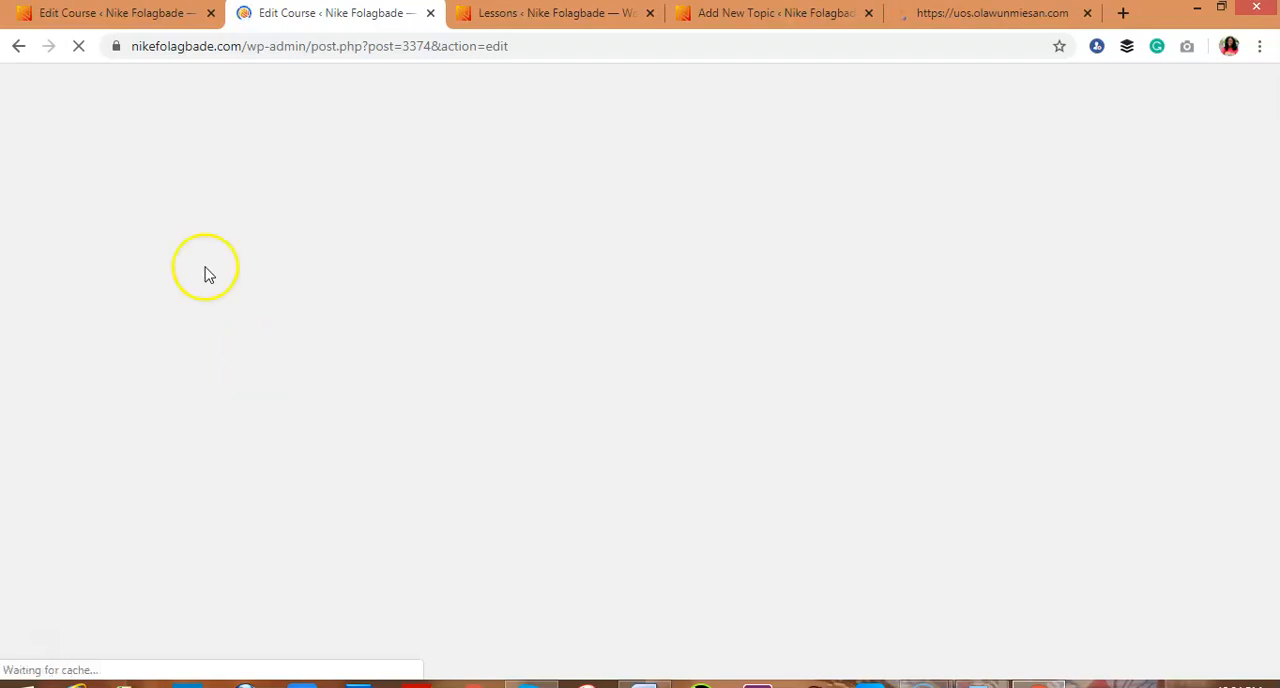
In the course editor that is already loaded, replace the course title with the copied text HOW TO WORK
{"action": "left_click", "coordinate": [140, 22]}
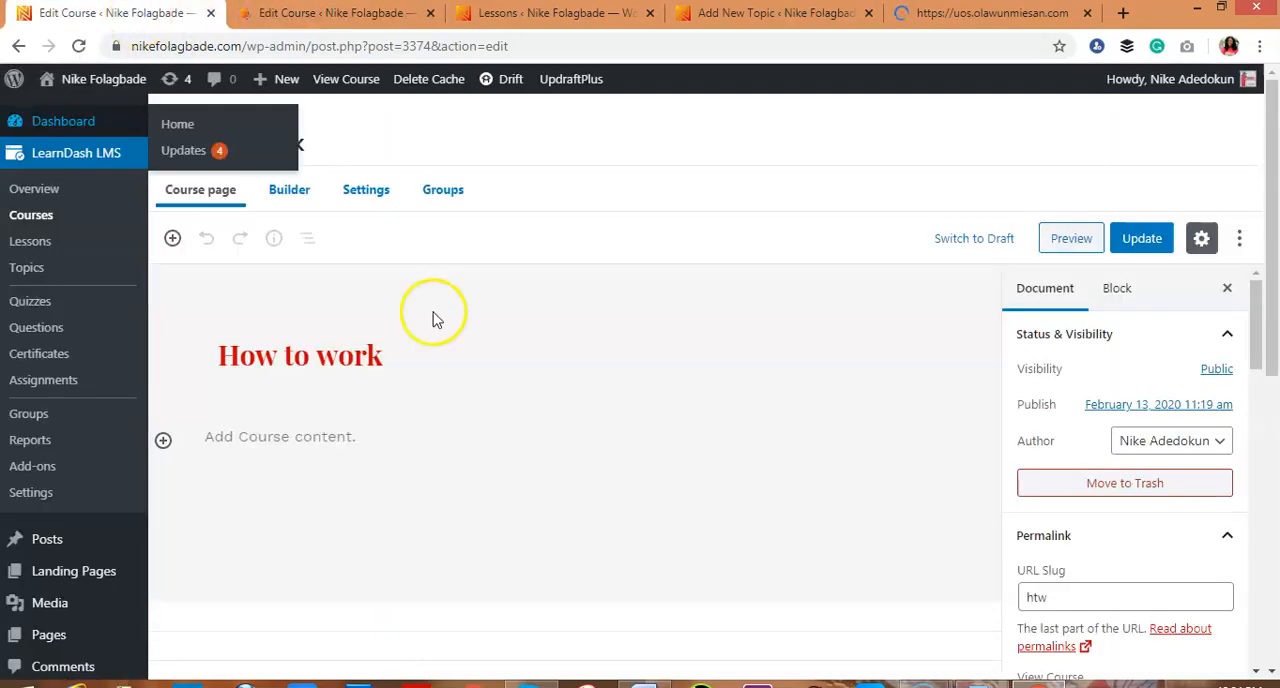
{"action": "left_click", "coordinate": [409, 357]}
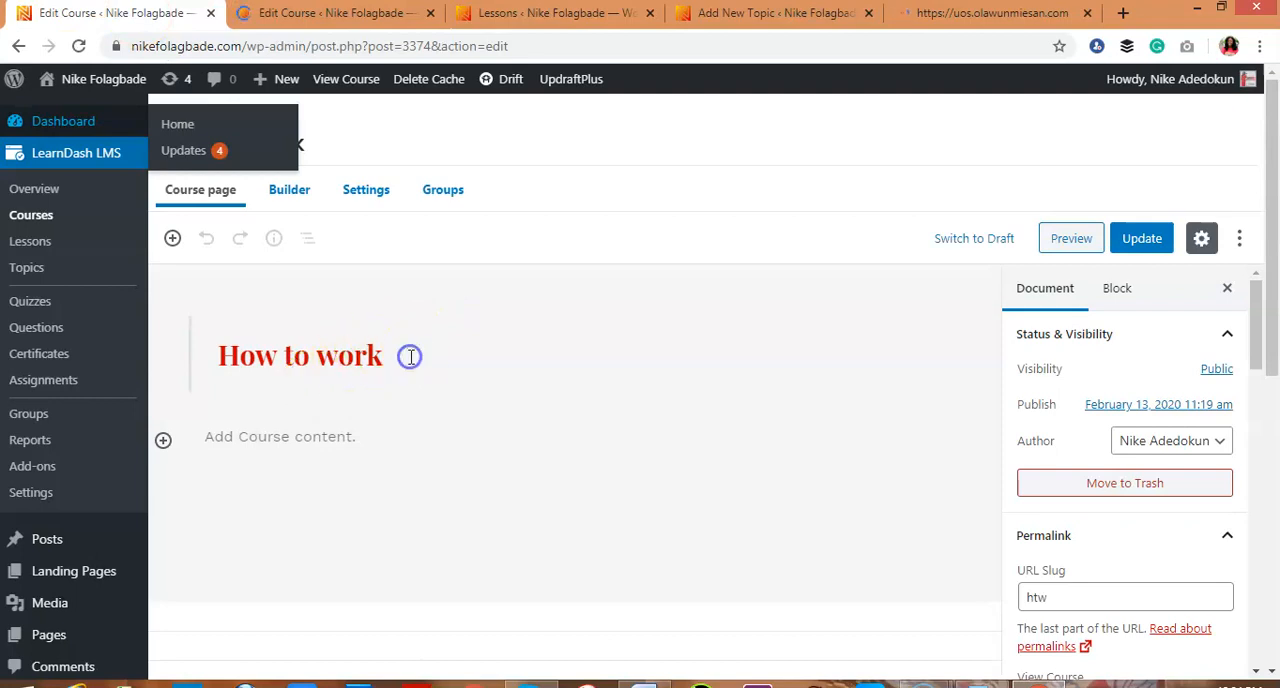
{"action": "left_click", "coordinate": [369, 356]}
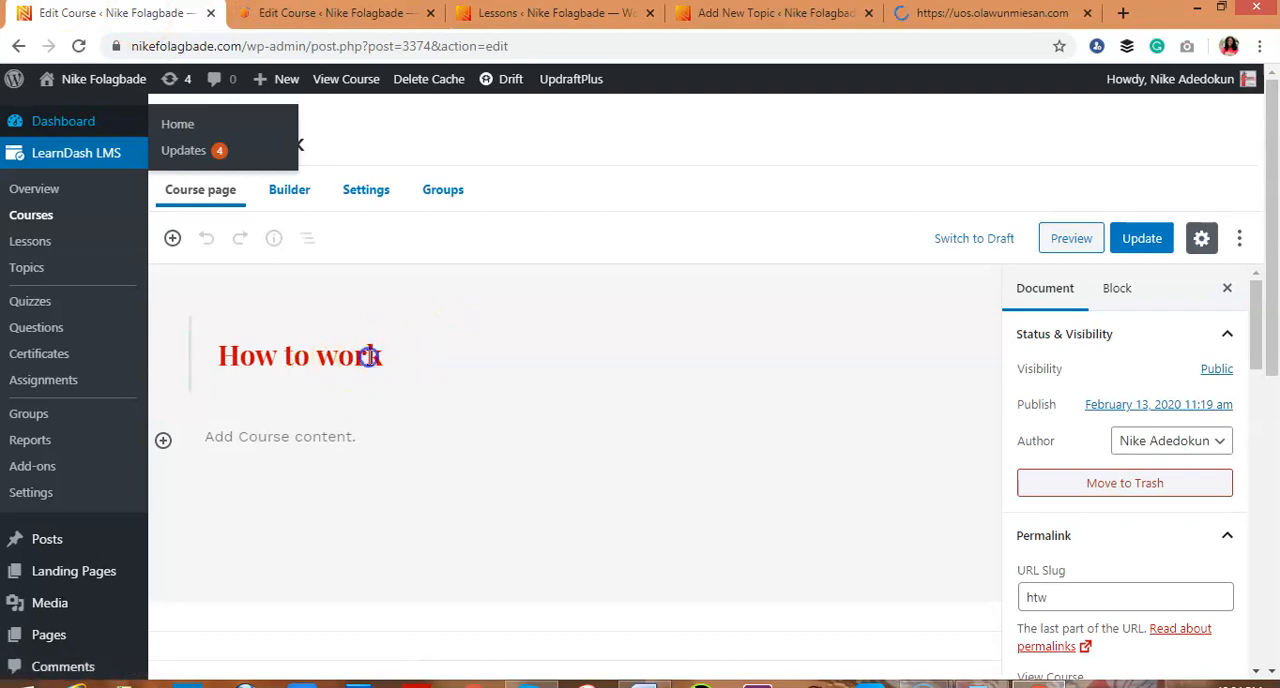
{"action": "left_click", "coordinate": [233, 357]}
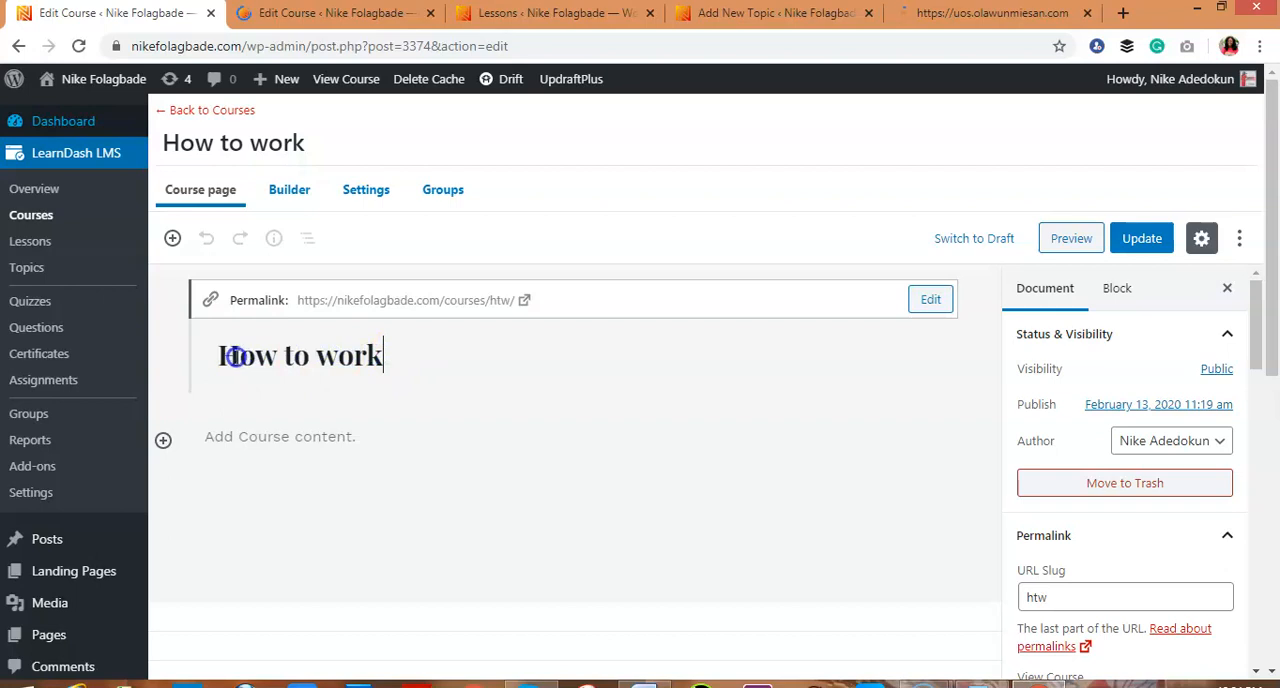
{"action": "left_click_drag", "start_coordinate": [224, 357], "coordinate": [222, 357]}
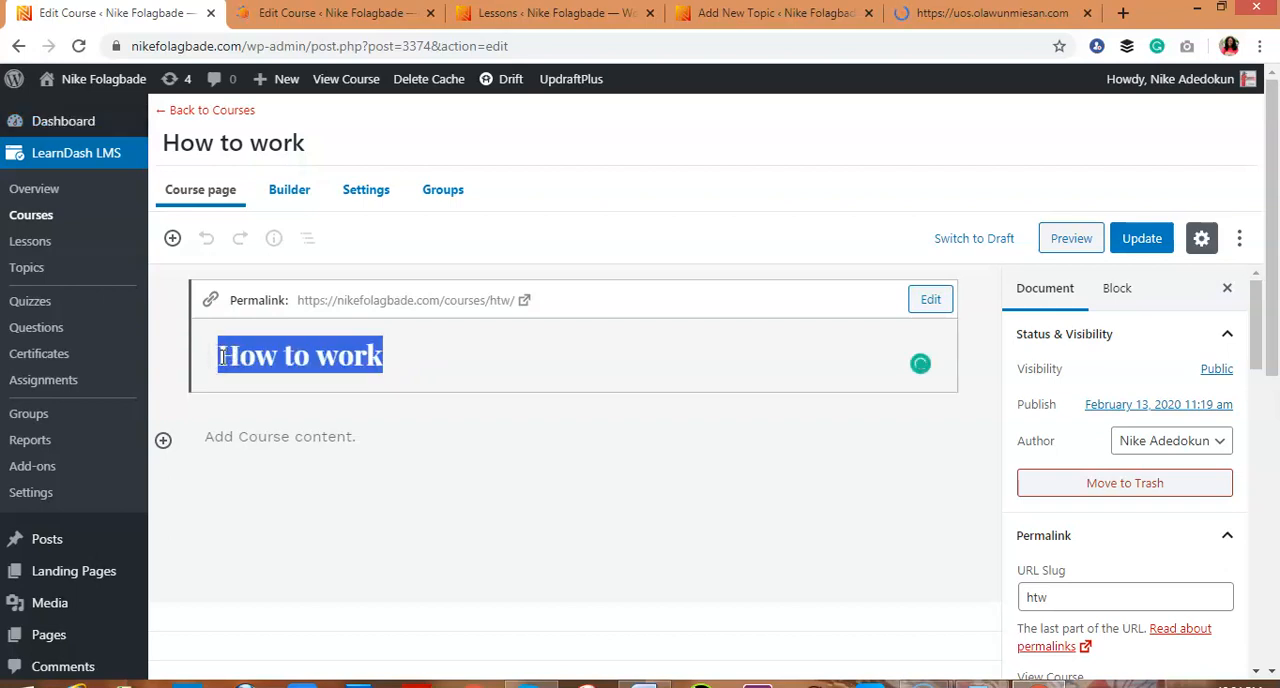
{"action": "key", "text": "ctrl+v"}
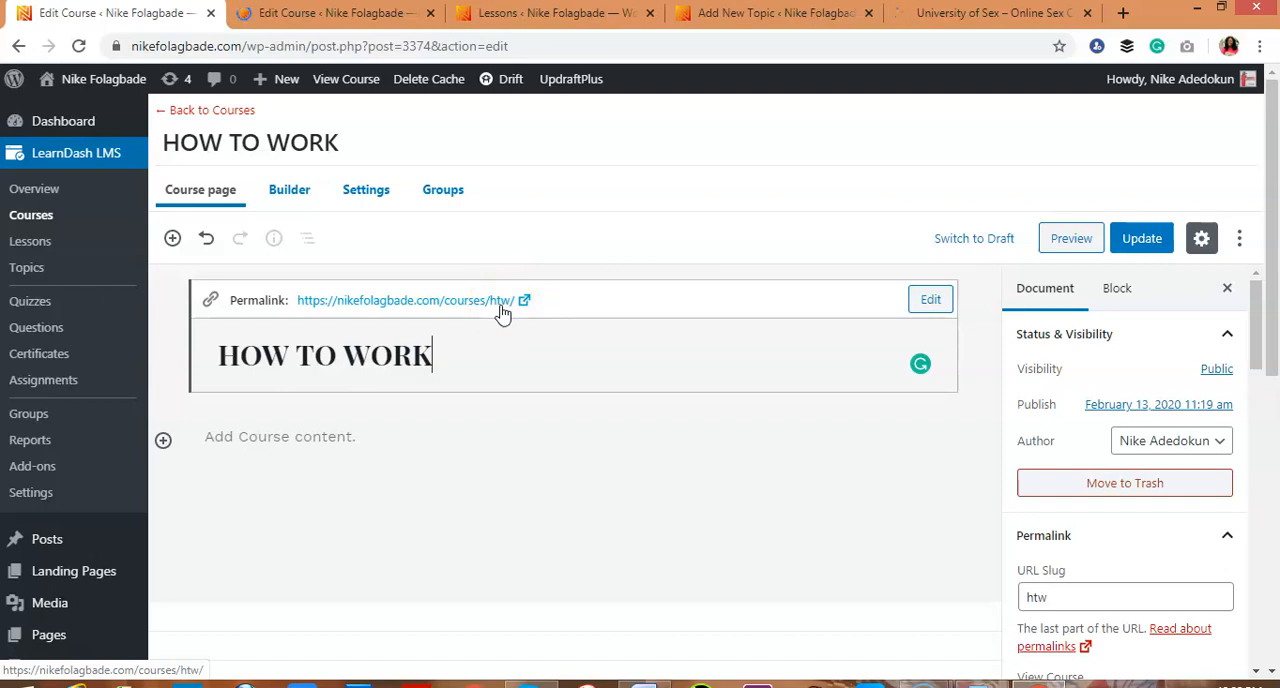
Set the NFI-Mentoring-1.jpg picture from the media library as the course's featured image
{"action": "left_click_drag", "start_coordinate": [1254, 330], "coordinate": [1260, 411]}
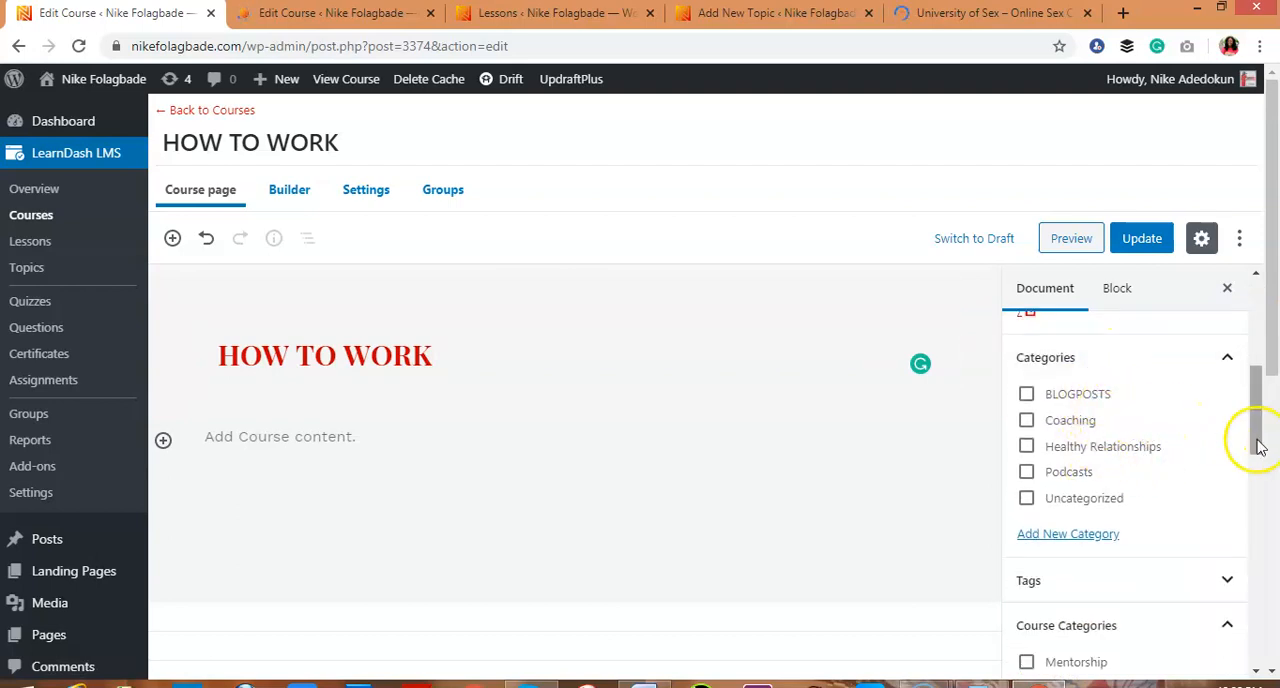
{"action": "scroll", "coordinate": [1258, 446], "scroll_direction": "down", "scroll_amount": 3}
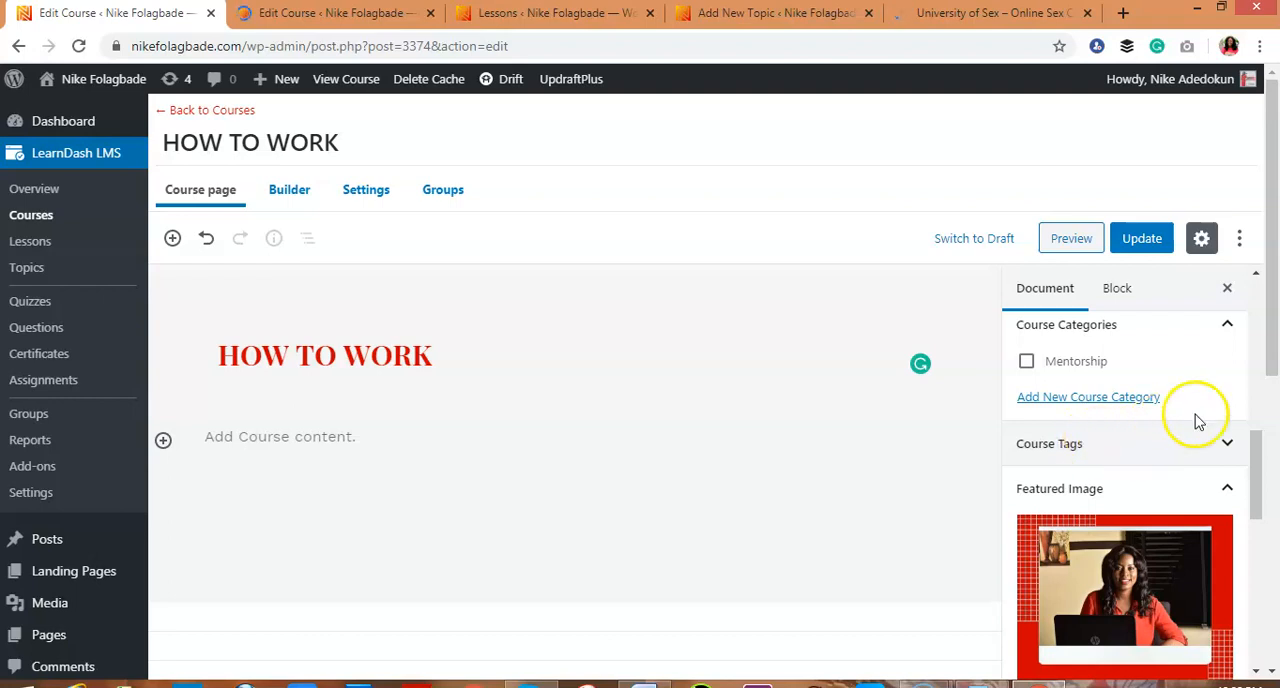
{"action": "left_click_drag", "start_coordinate": [1249, 443], "coordinate": [1251, 480]}
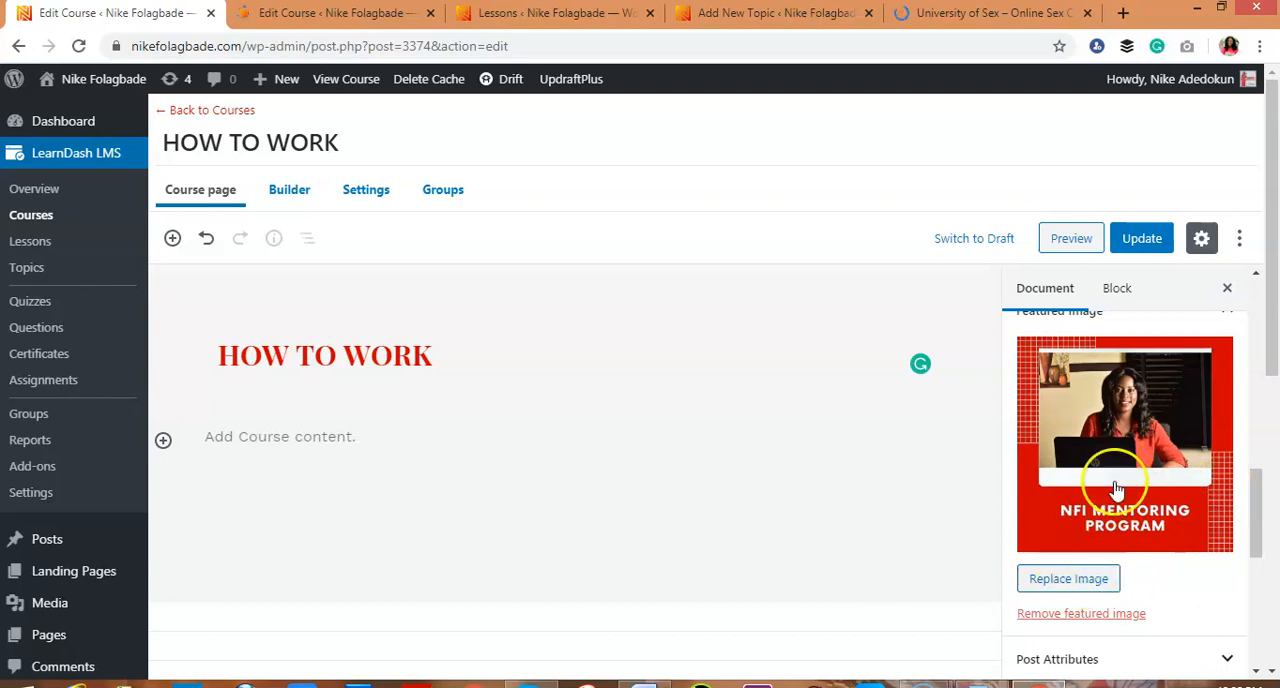
{"action": "mouse_move", "coordinate": [1266, 491]}
{"action": "left_mouse_down"}
{"action": "mouse_move", "coordinate": [1260, 546]}
{"action": "mouse_move", "coordinate": [1257, 479]}
{"action": "left_mouse_up"}
{"action": "scroll", "coordinate": [1150, 480], "scroll_direction": "up", "scroll_amount": 1}
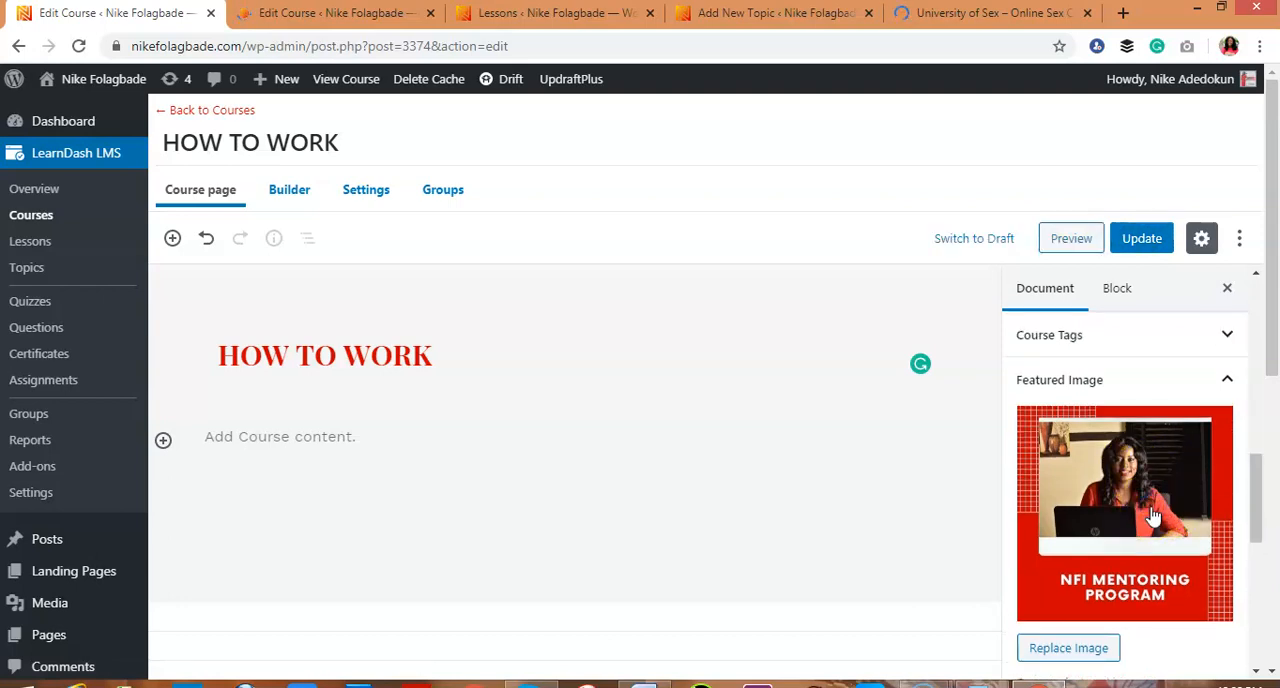
{"action": "left_click", "coordinate": [1150, 505]}
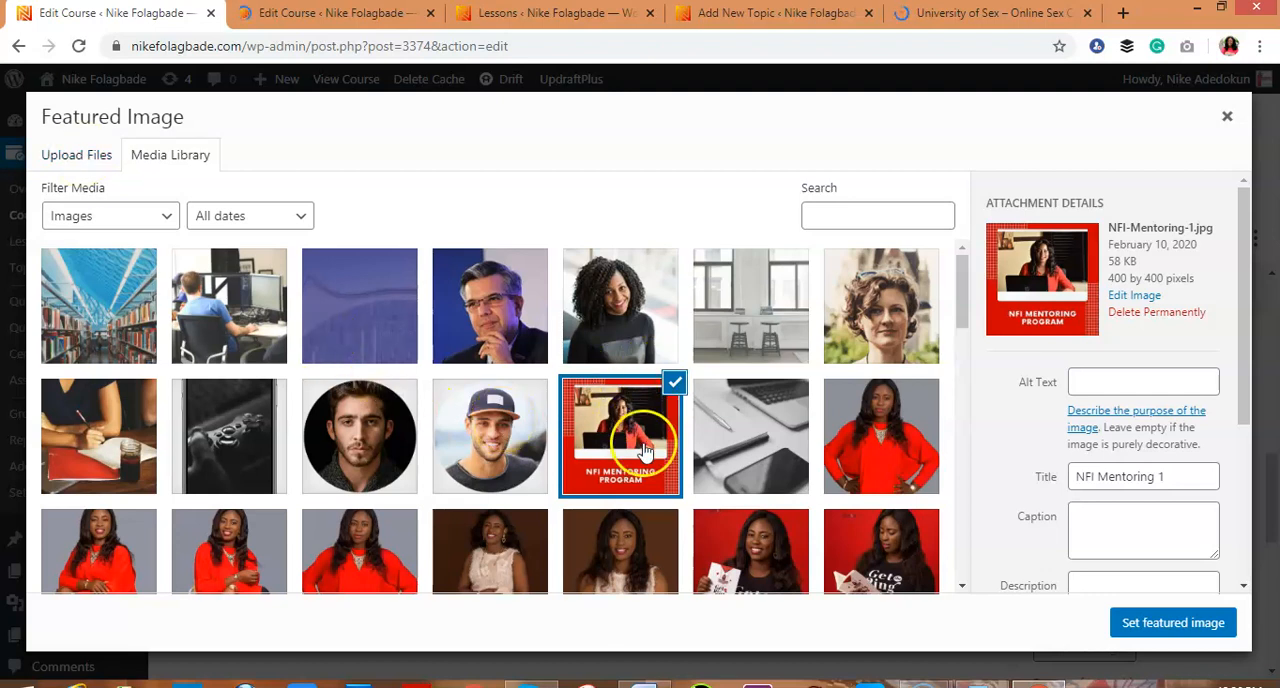
{"action": "left_click", "coordinate": [1150, 624]}
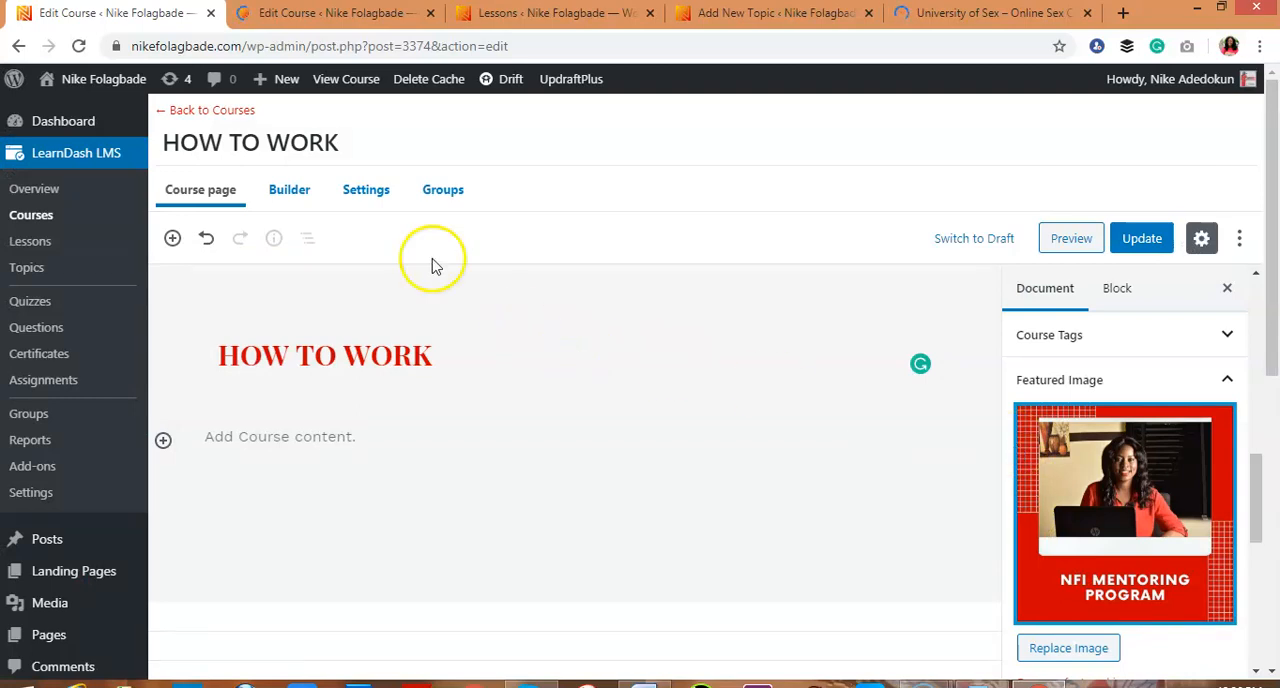
Open the course's settings and review the display and content options, custom lesson order and access modes
{"action": "left_click", "coordinate": [368, 196]}
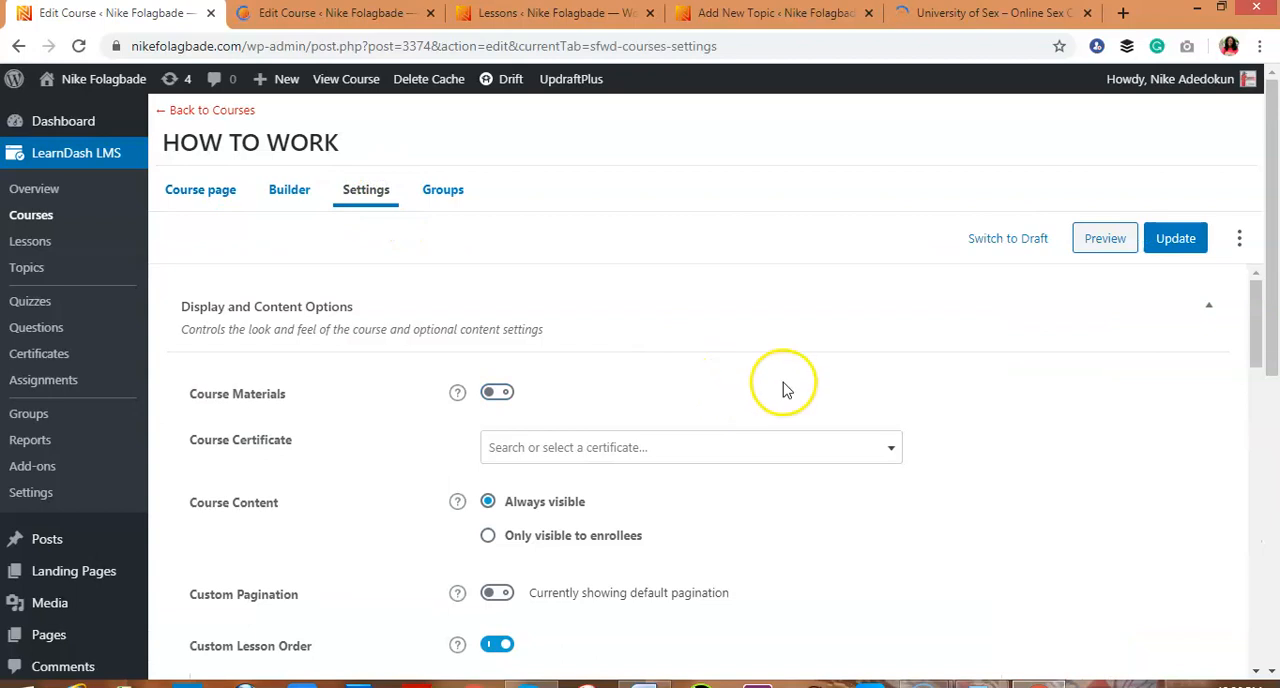
{"action": "left_click_drag", "start_coordinate": [1254, 350], "coordinate": [1257, 388]}
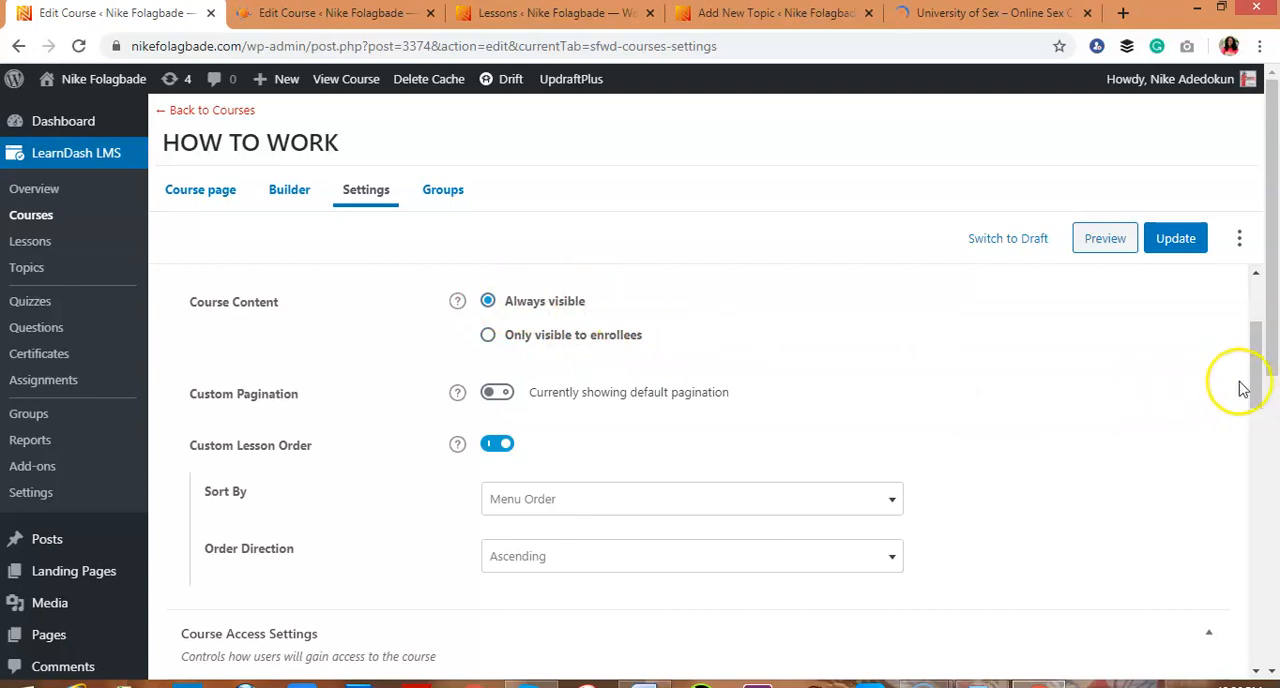
{"action": "left_click_drag", "start_coordinate": [1253, 387], "coordinate": [1259, 417]}
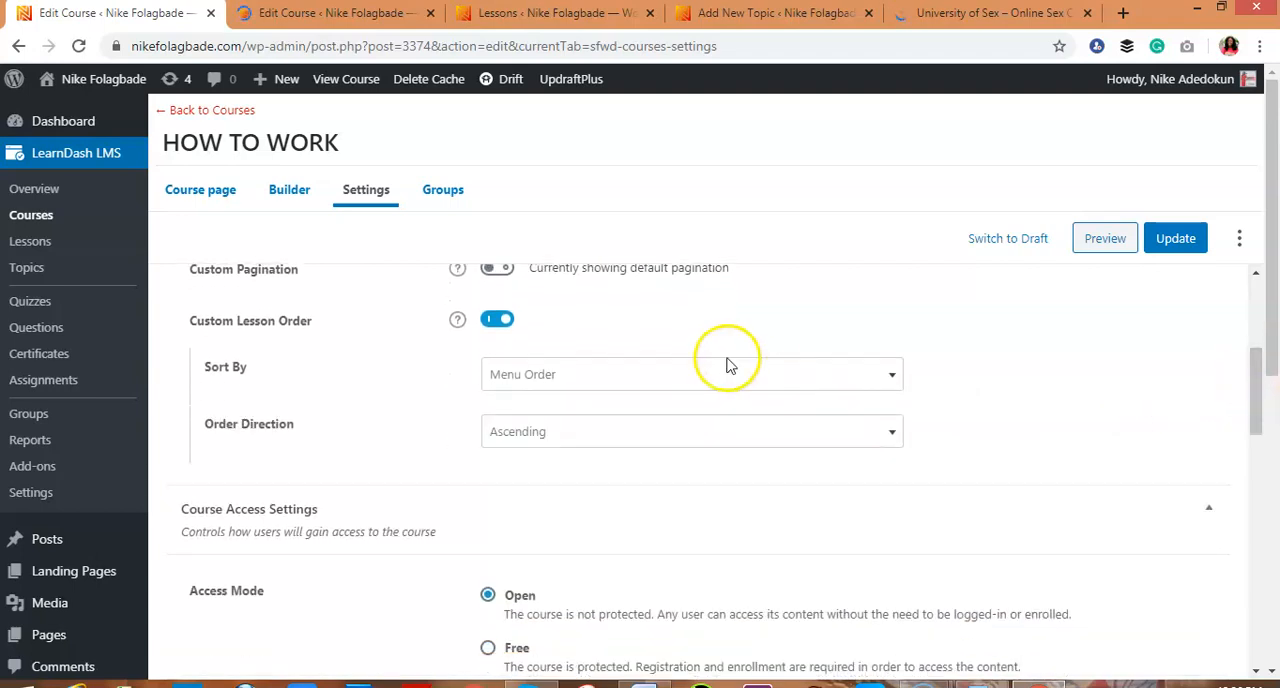
{"action": "left_click_drag", "start_coordinate": [1253, 410], "coordinate": [1258, 471]}
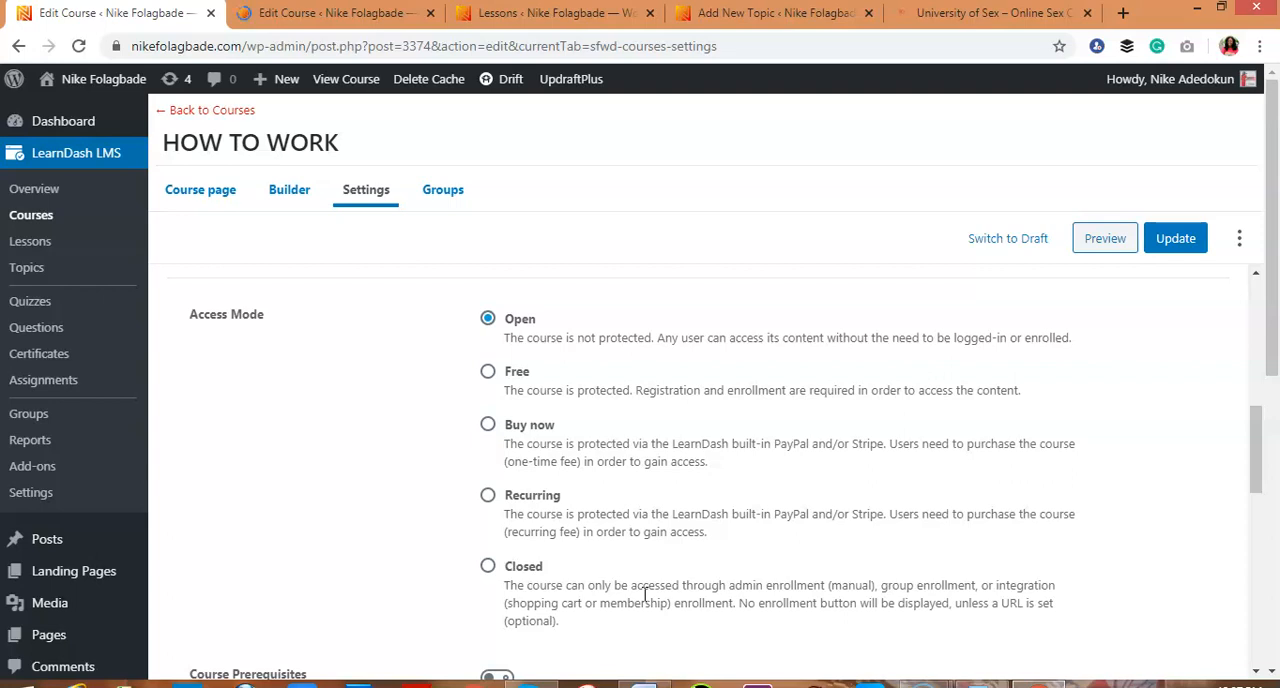
Set the course's access mode to Closed with a course price of 10000, leaving the button URL empty
{"action": "left_click", "coordinate": [489, 569]}
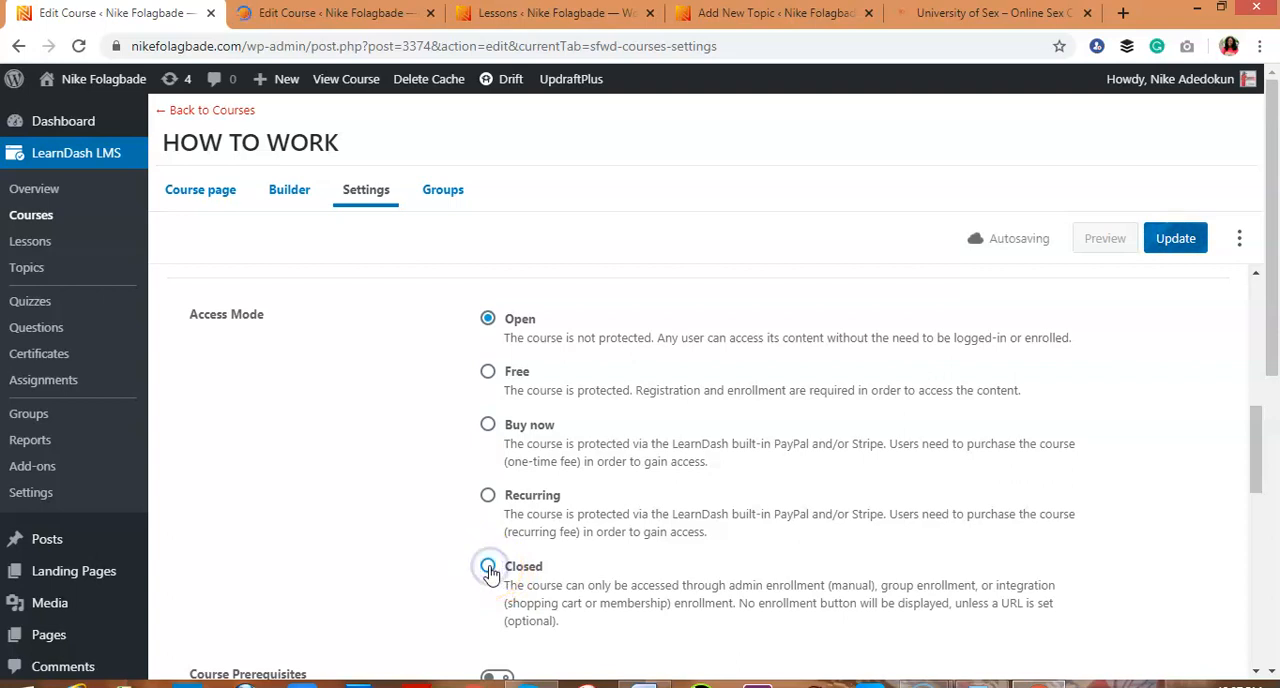
{"action": "left_click_drag", "start_coordinate": [1257, 467], "coordinate": [1258, 520]}
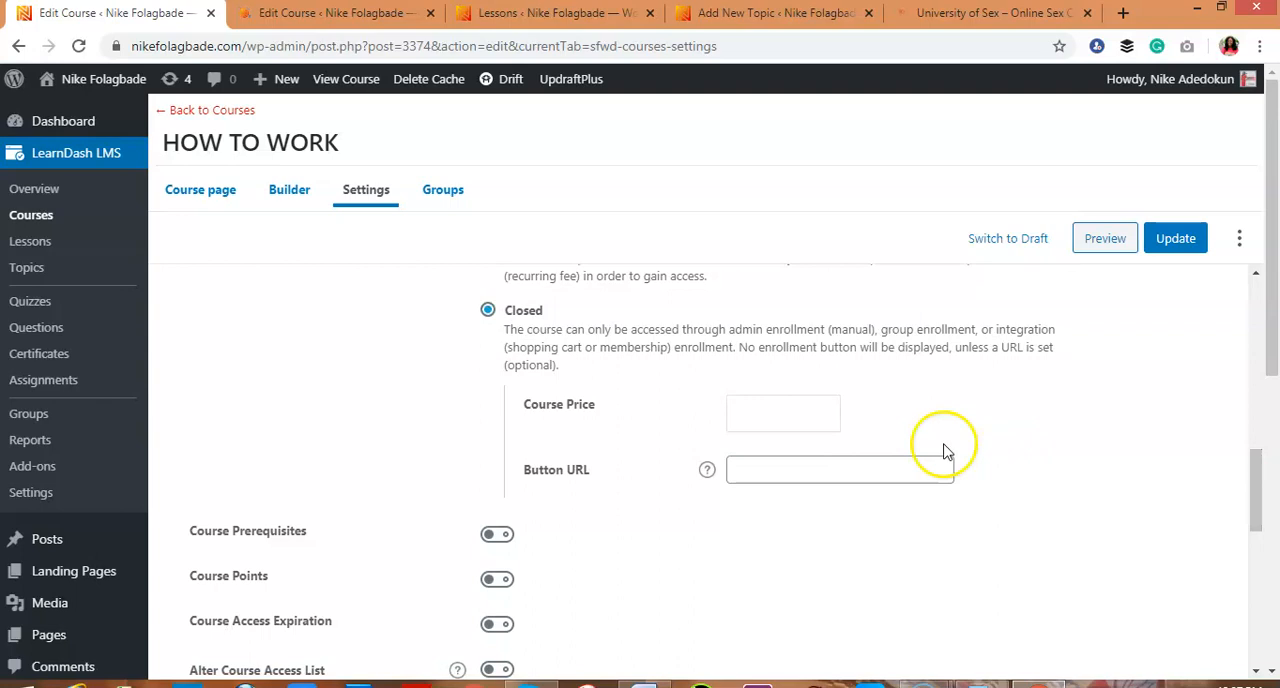
{"action": "left_click", "coordinate": [810, 422]}
{"action": "type", "text": "10000"}
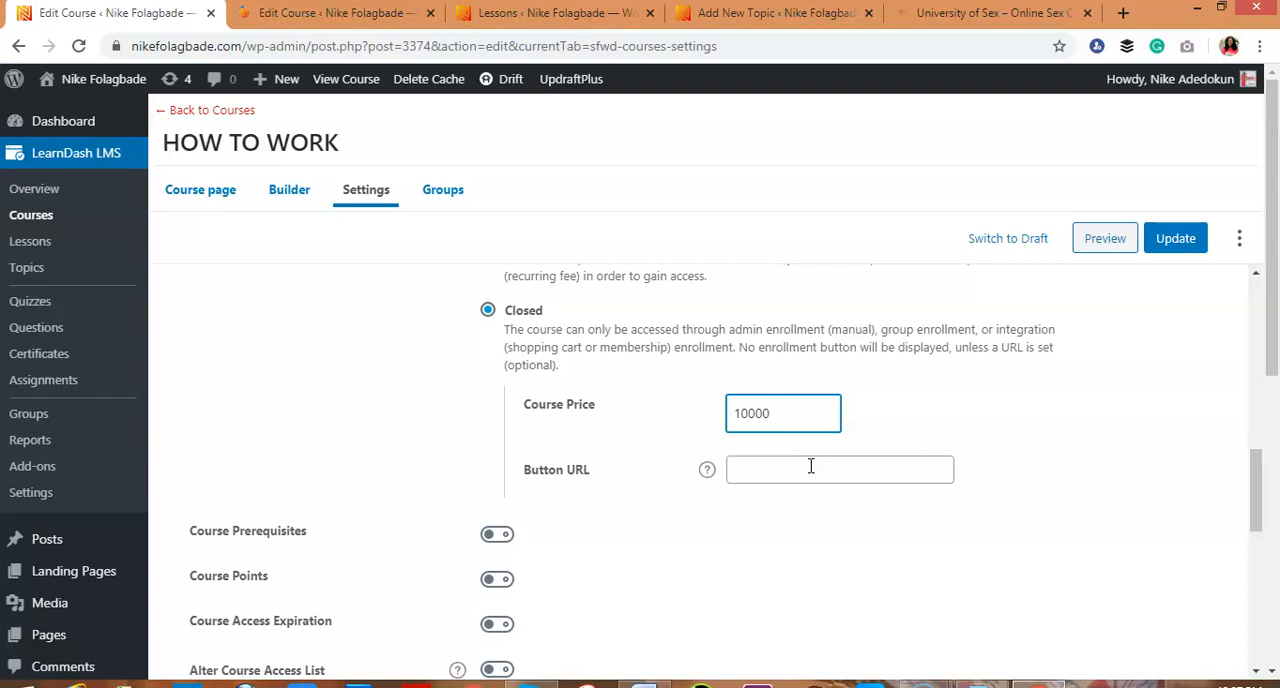
{"action": "left_click", "coordinate": [811, 466]}
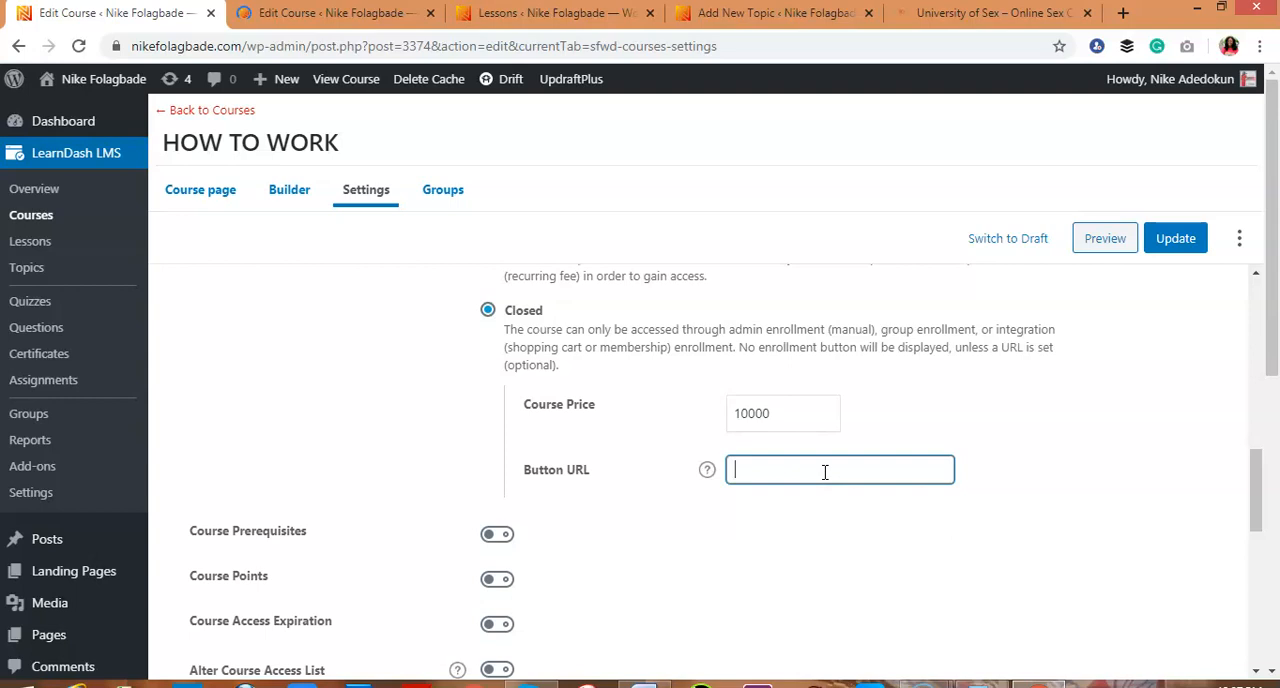
Temporarily enable Alter Course Access List to view its user ID field, and switch the option off again
{"action": "left_click_drag", "start_coordinate": [1257, 486], "coordinate": [1252, 532]}
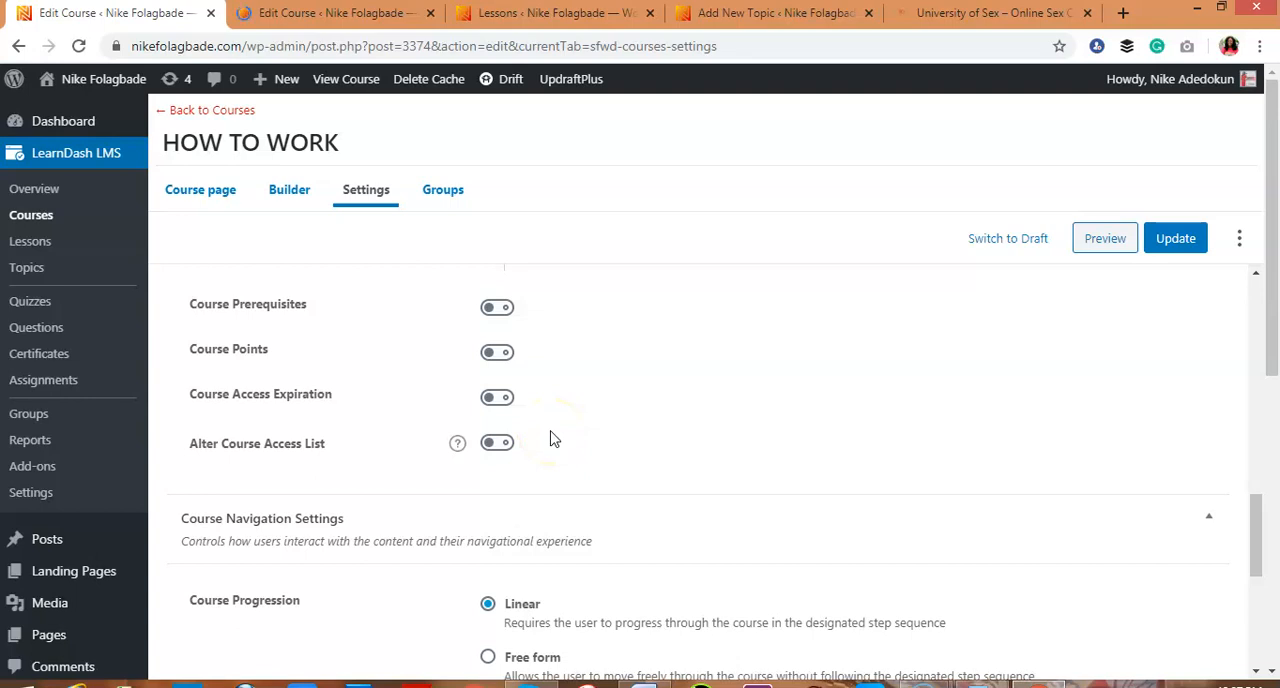
{"action": "left_click", "coordinate": [497, 444]}
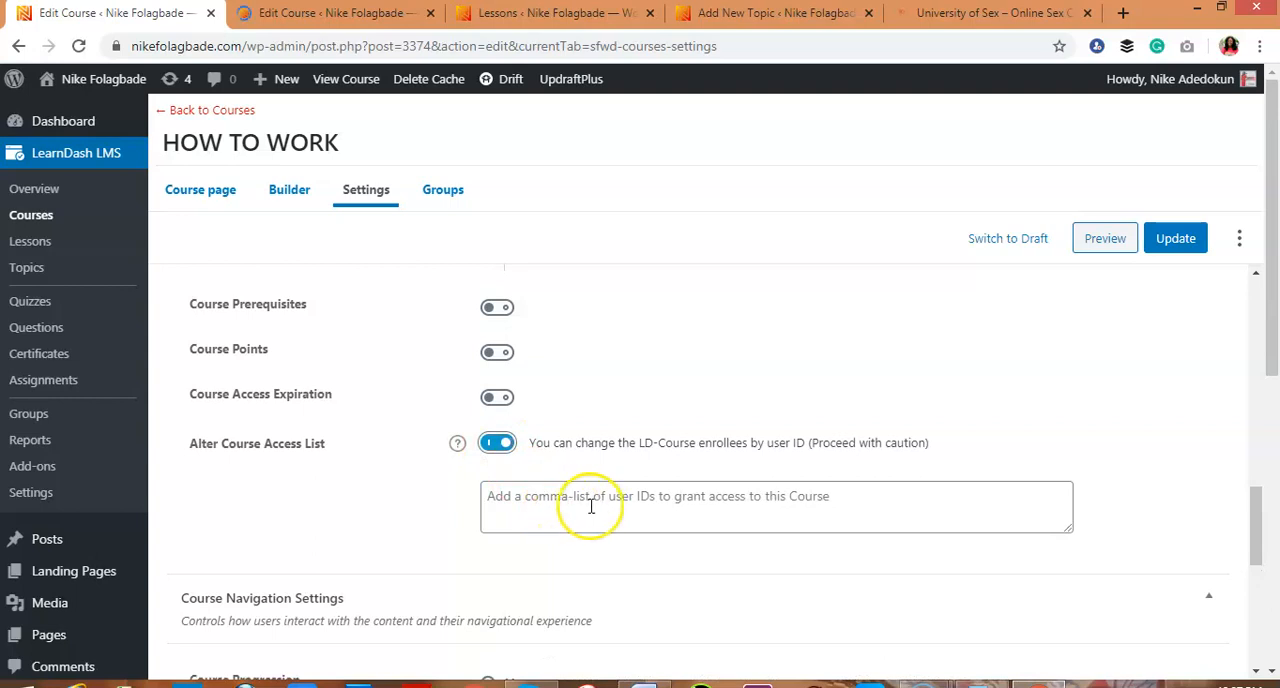
{"action": "left_click", "coordinate": [514, 509]}
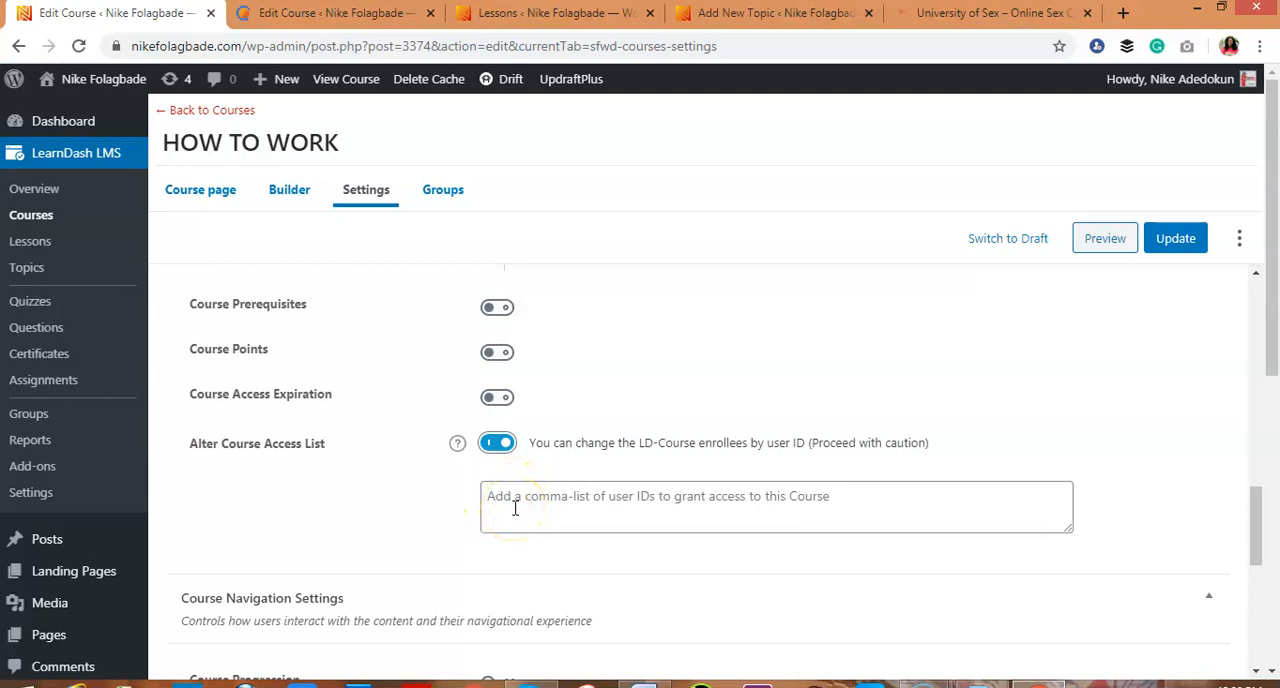
{"action": "left_click", "coordinate": [496, 446]}
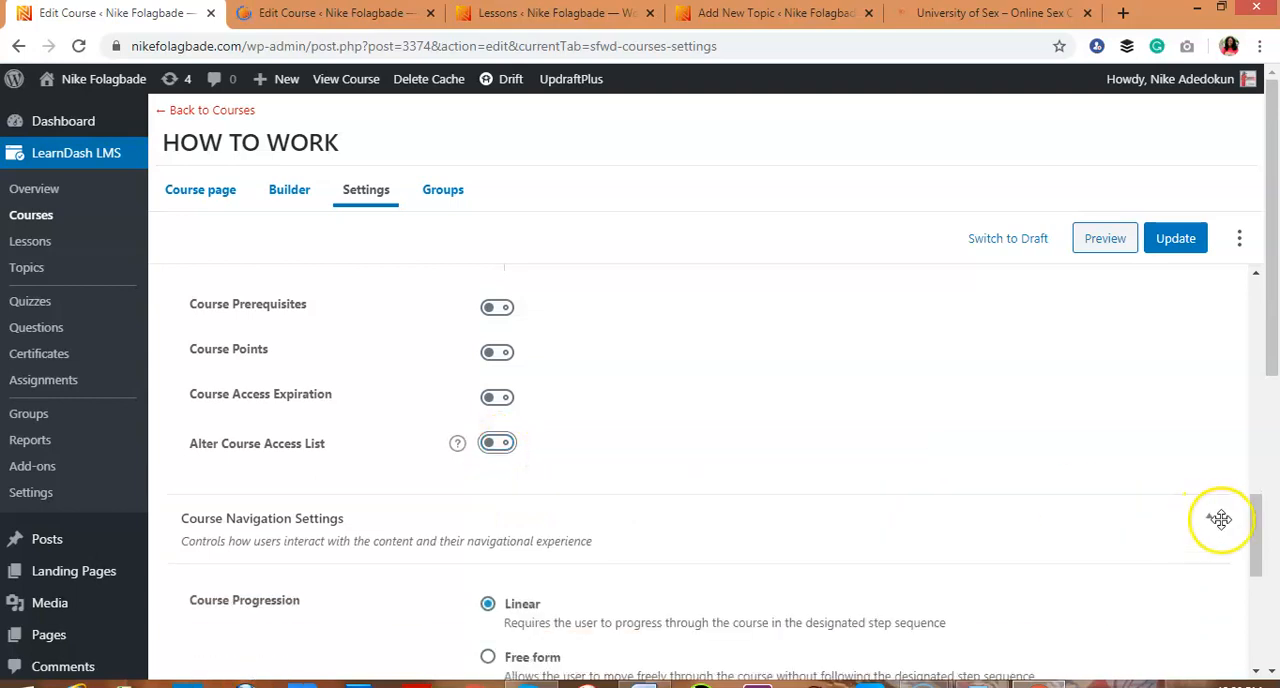
Fill in the course grid settings: short description "Teaching you how to get a job", button text TAKE THIS COURSE and ribbon text ENROLL
{"action": "scroll", "coordinate": [1251, 525], "scroll_direction": "down", "scroll_amount": 2}
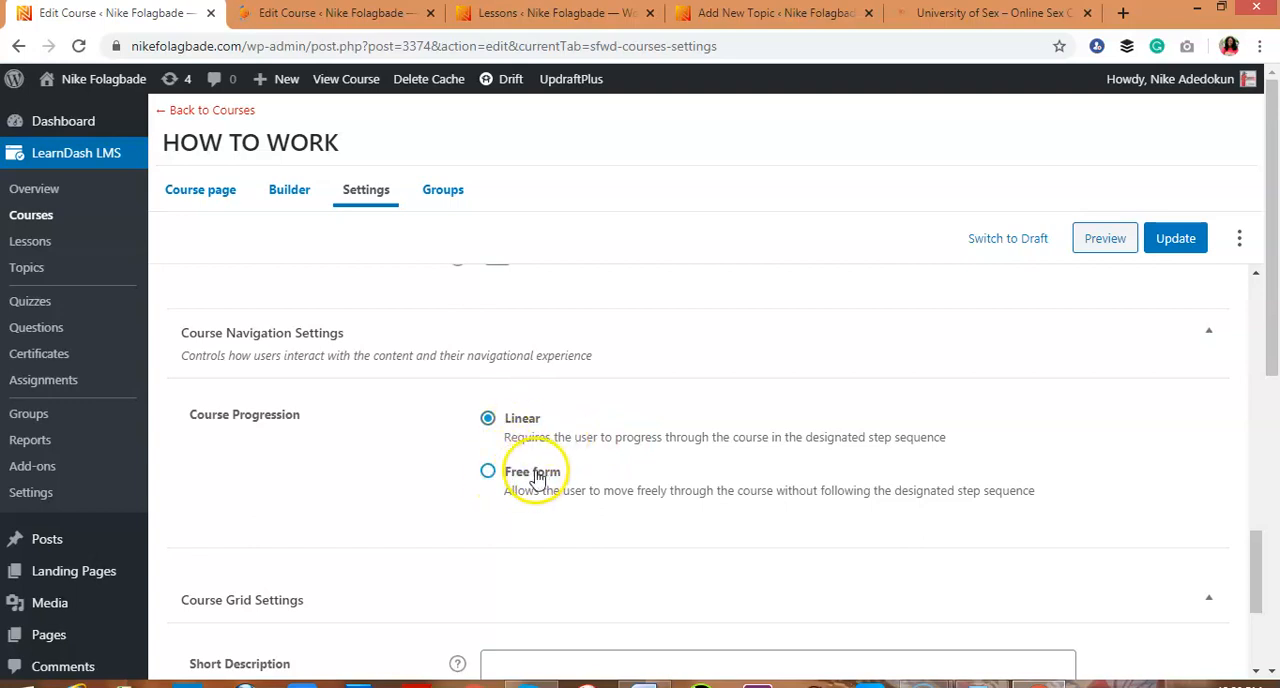
{"action": "left_click_drag", "start_coordinate": [1258, 552], "coordinate": [1260, 612]}
{"action": "left_click", "coordinate": [667, 460]}
{"action": "left_click", "coordinate": [668, 460]}
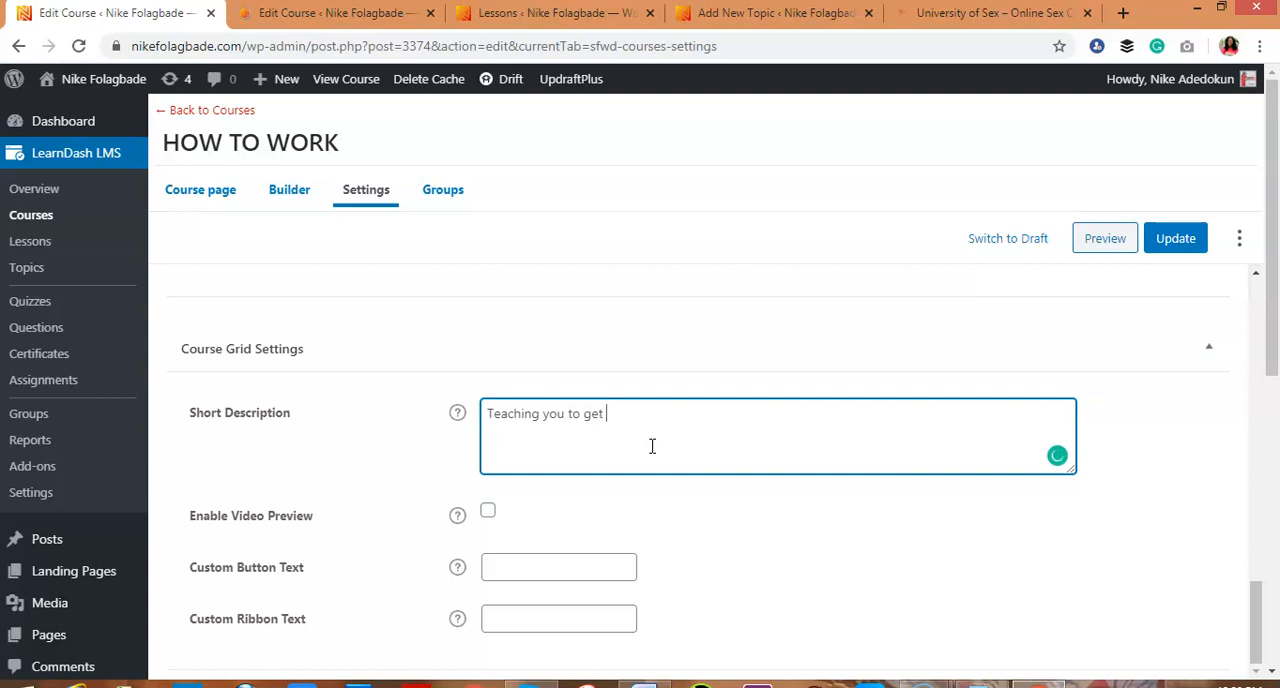
{"action": "left_click", "coordinate": [571, 414]}
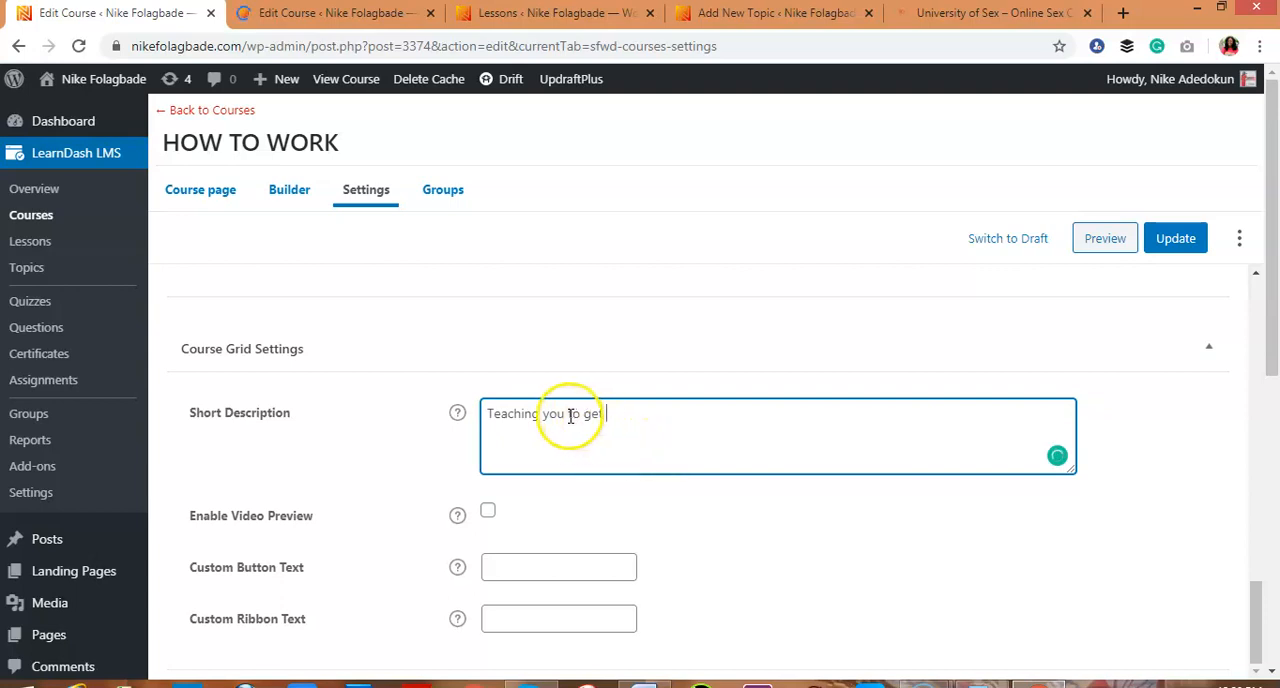
{"action": "left_click", "coordinate": [677, 414]}
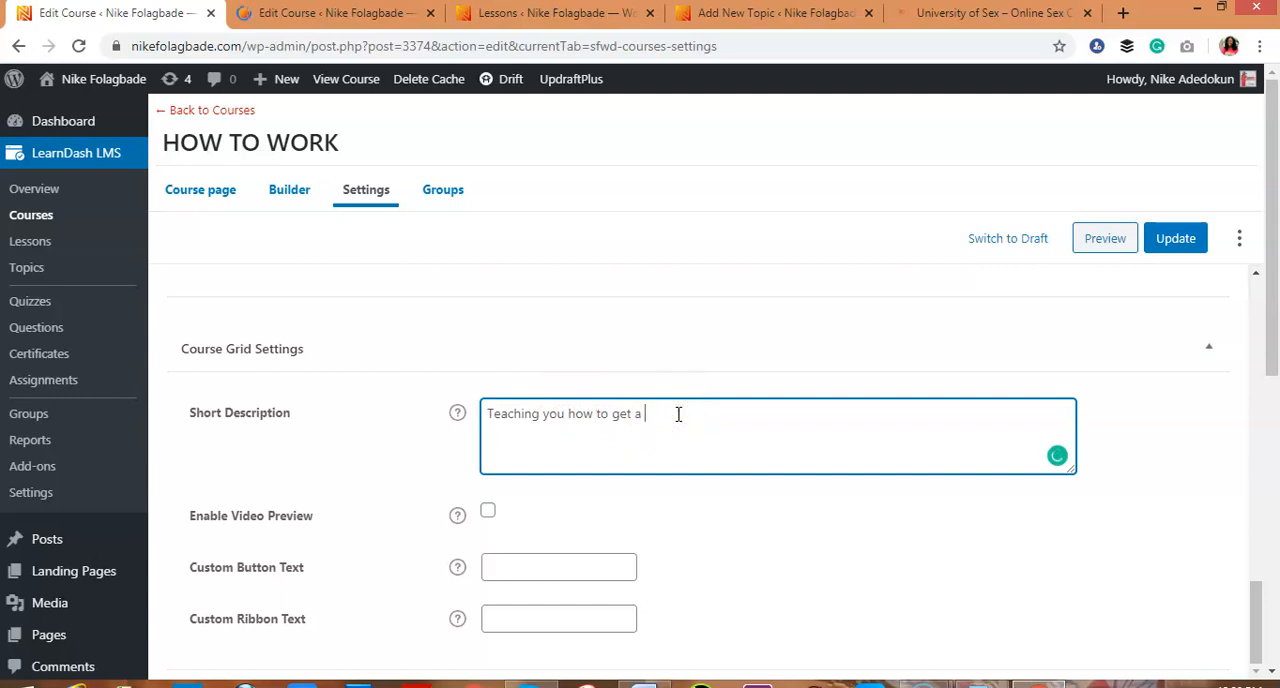
{"action": "left_click", "coordinate": [578, 567]}
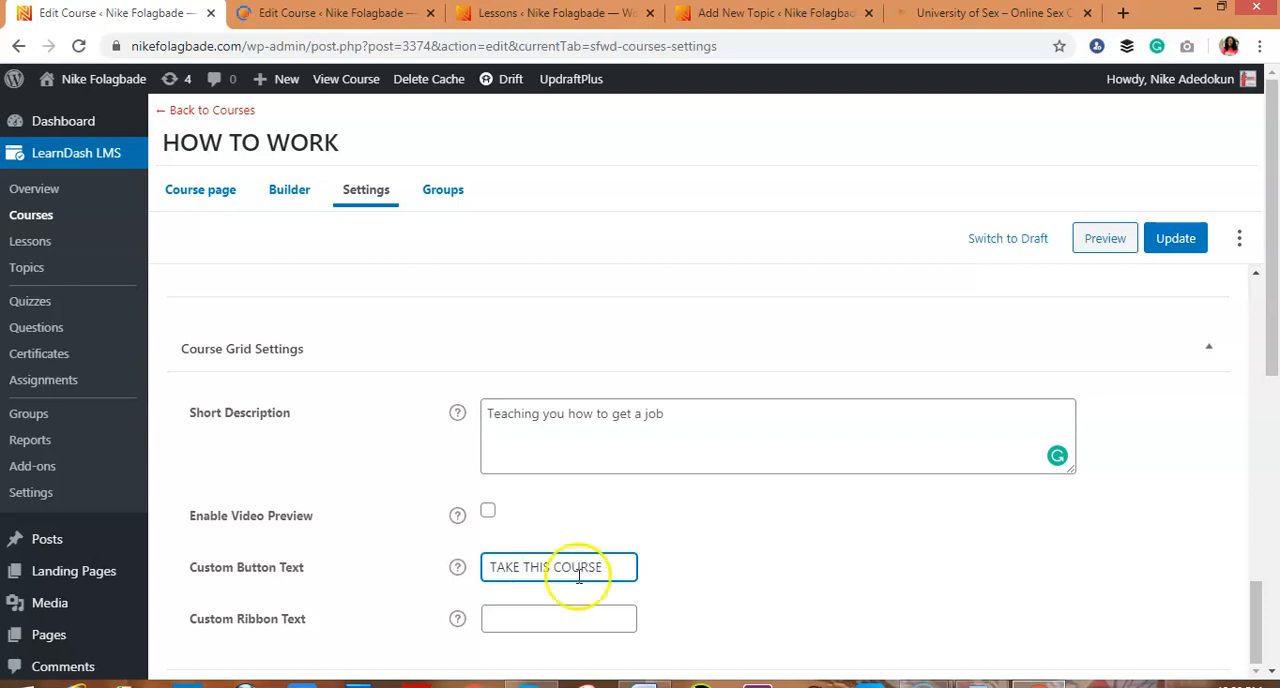
{"action": "left_click", "coordinate": [575, 614]}
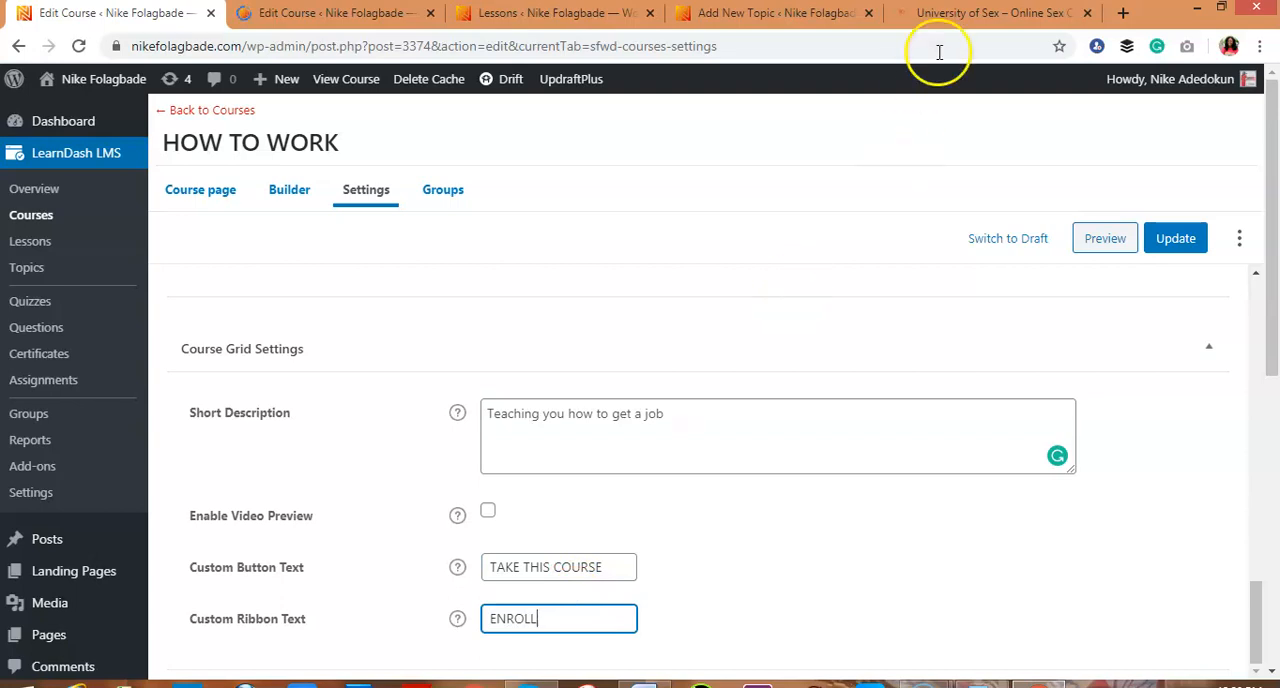
Open the Our Courses page of the University of Sex example site and view its course cards
{"action": "left_click", "coordinate": [967, 18]}
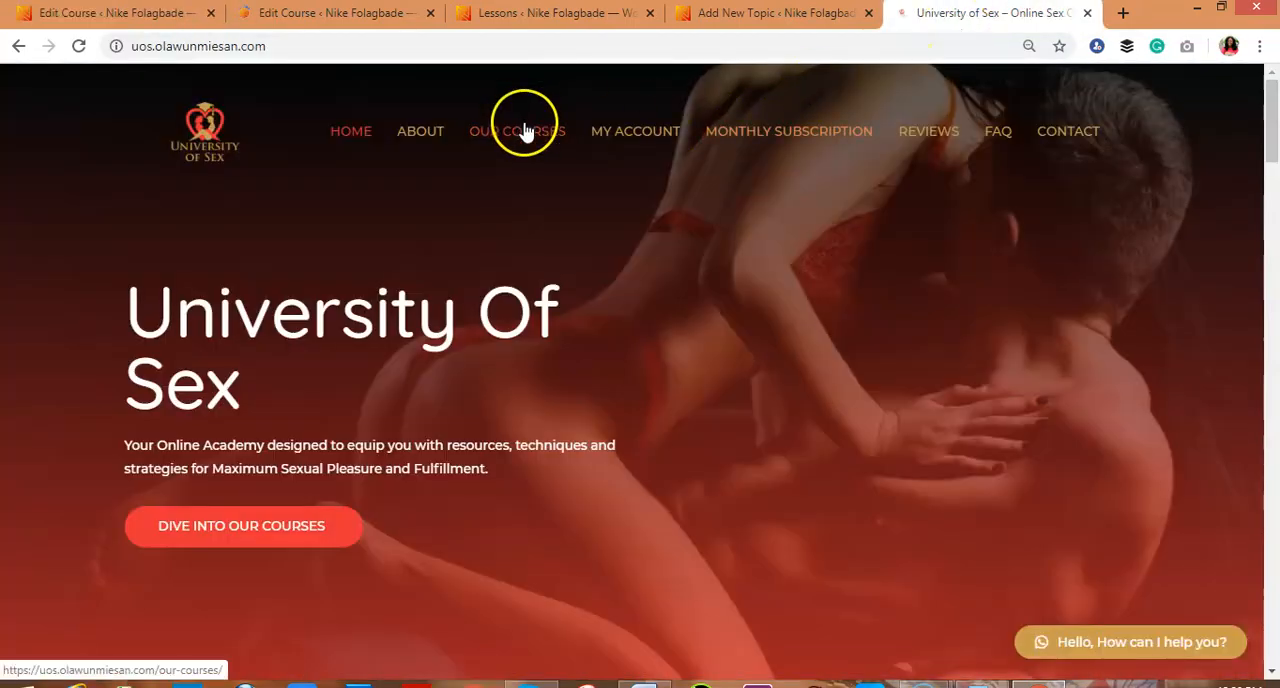
{"action": "left_click", "coordinate": [524, 128]}
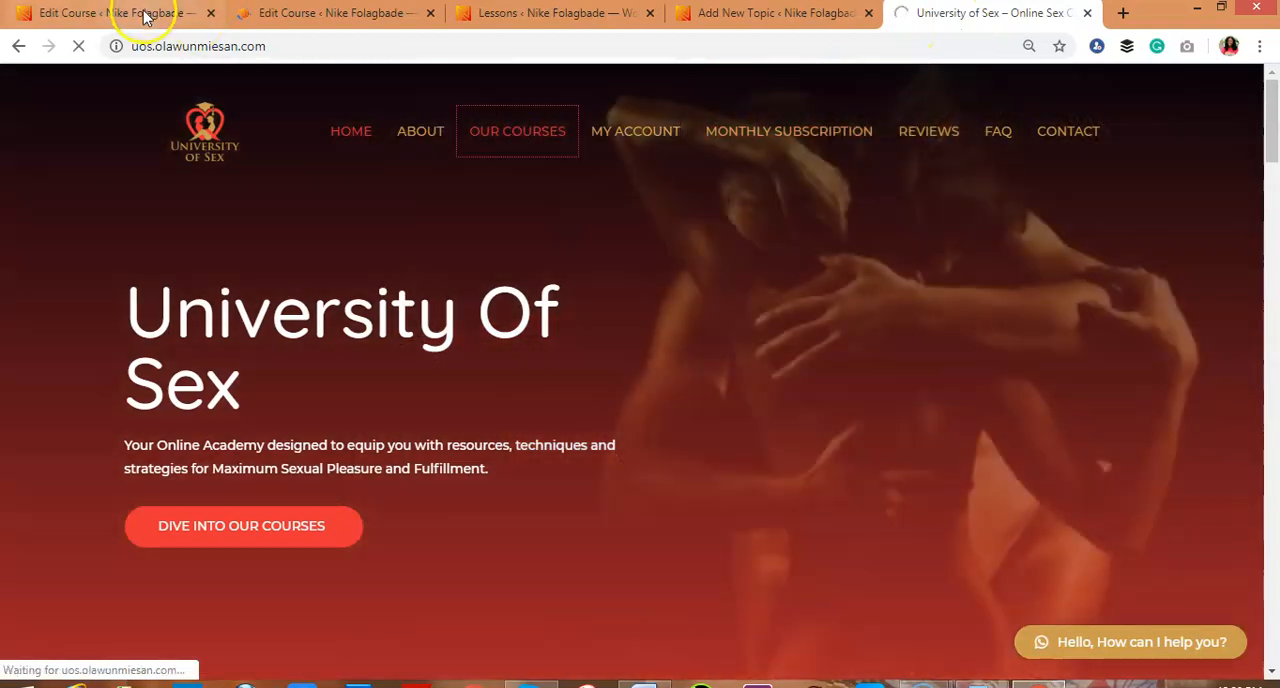
{"action": "left_click", "coordinate": [145, 17]}
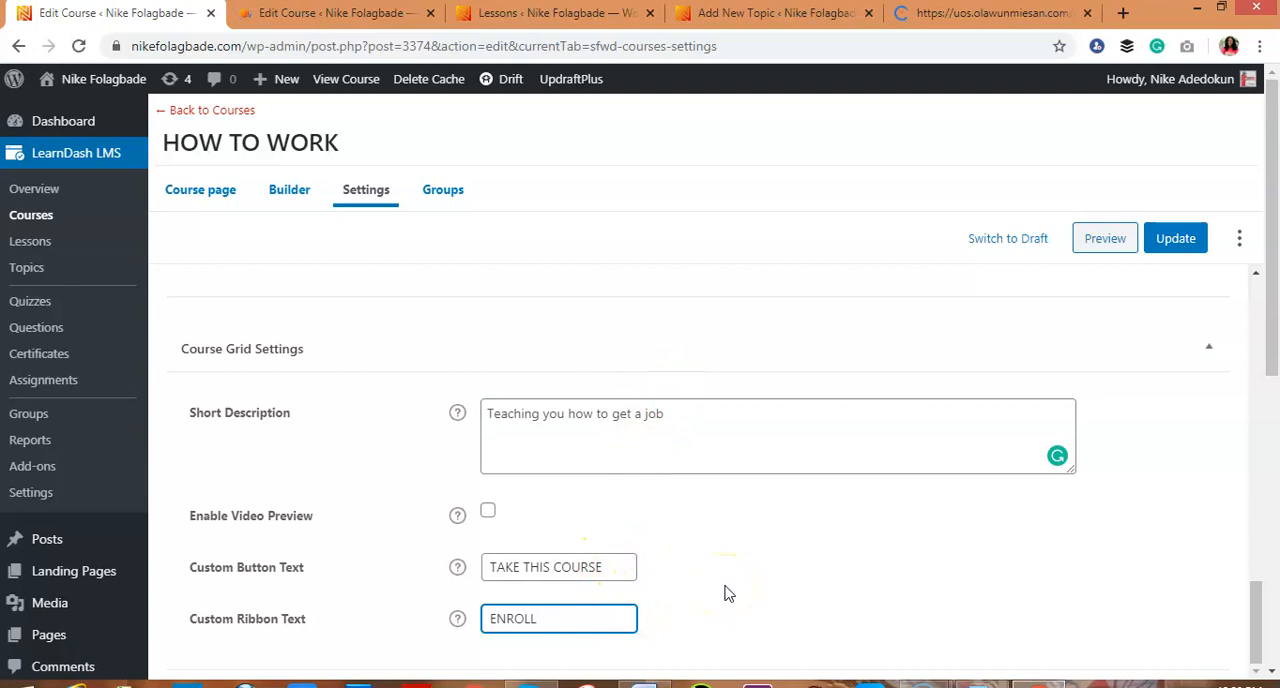
{"action": "left_click", "coordinate": [972, 22]}
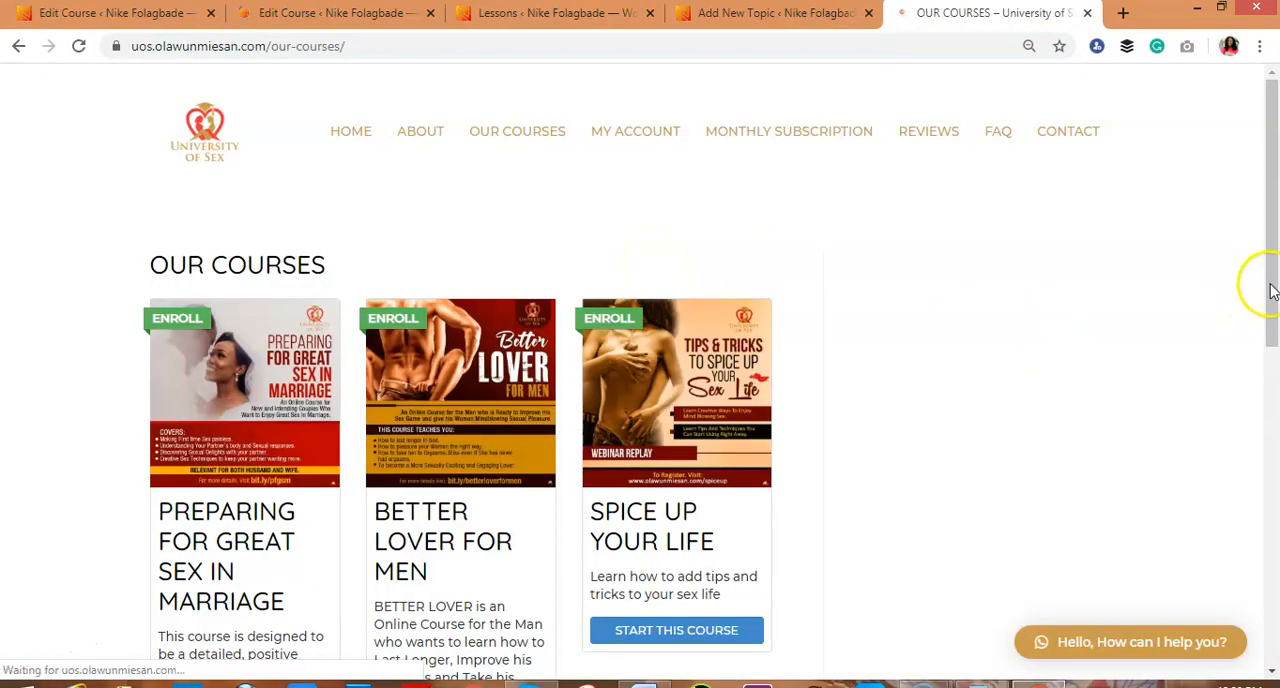
{"action": "left_click_drag", "start_coordinate": [1272, 290], "coordinate": [1274, 341]}
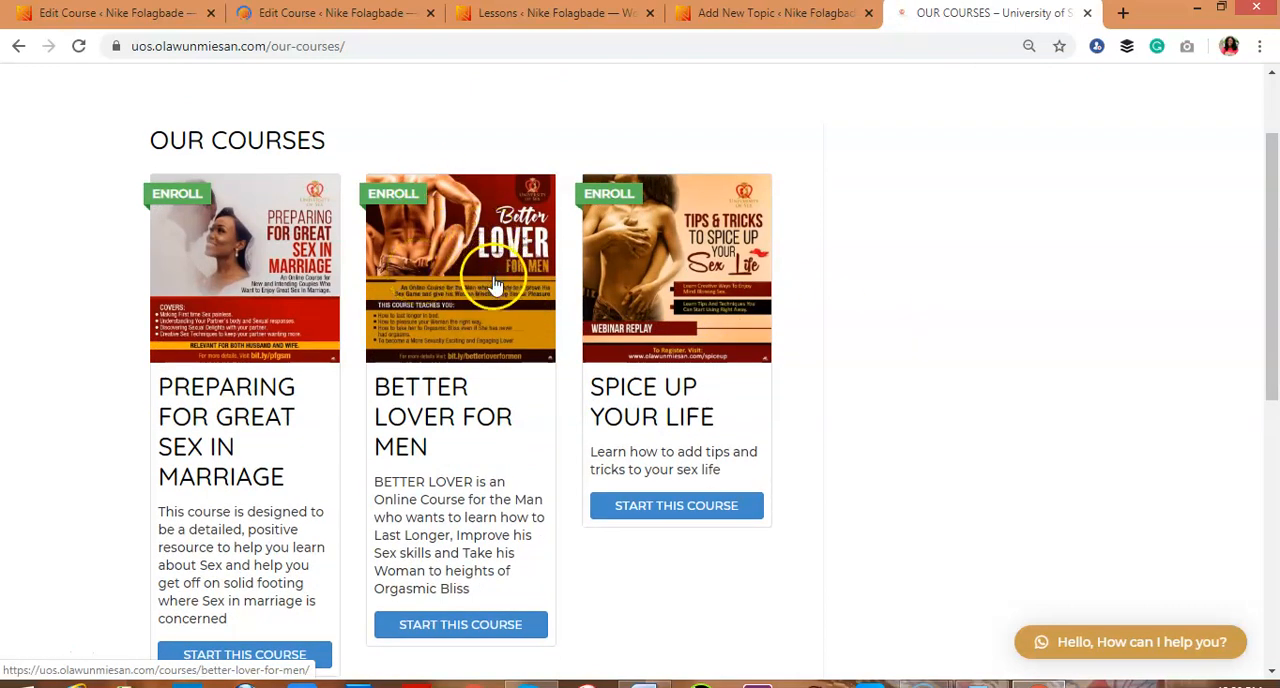
Compare the course grid settings with the ribbons, descriptions and buttons on the example site's course cards, ending back in the course editor
{"action": "left_click", "coordinate": [90, 15]}
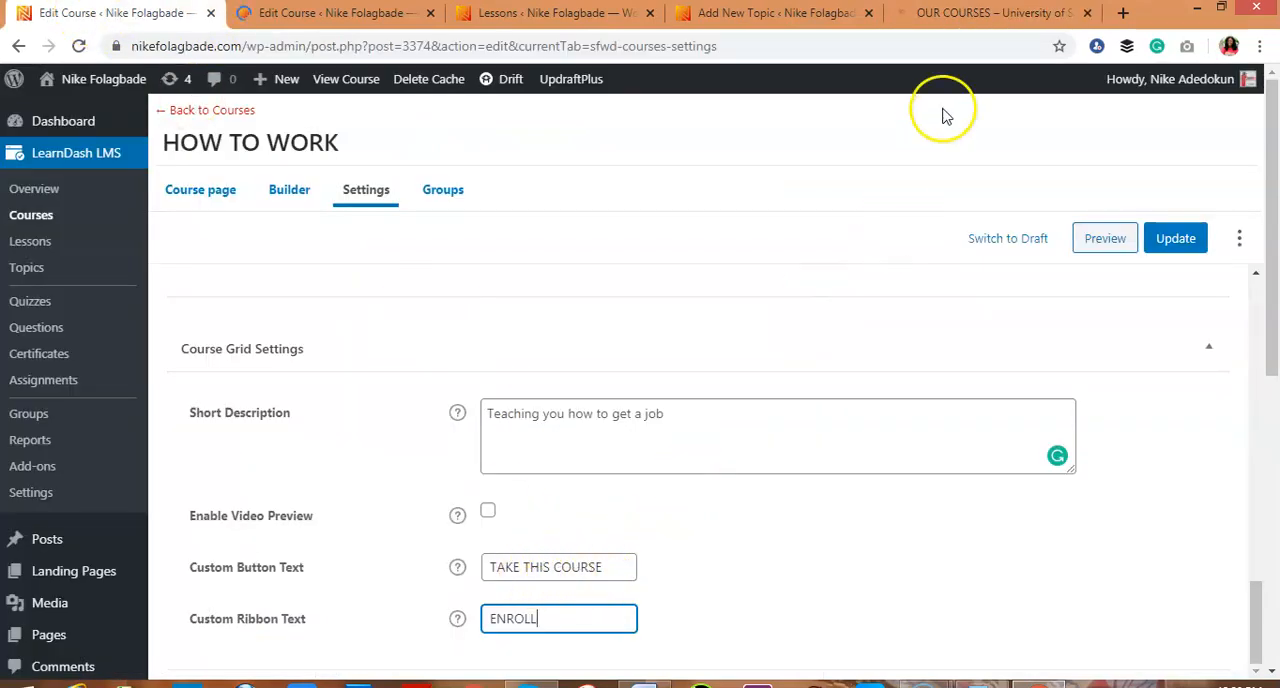
{"action": "left_click", "coordinate": [945, 15]}
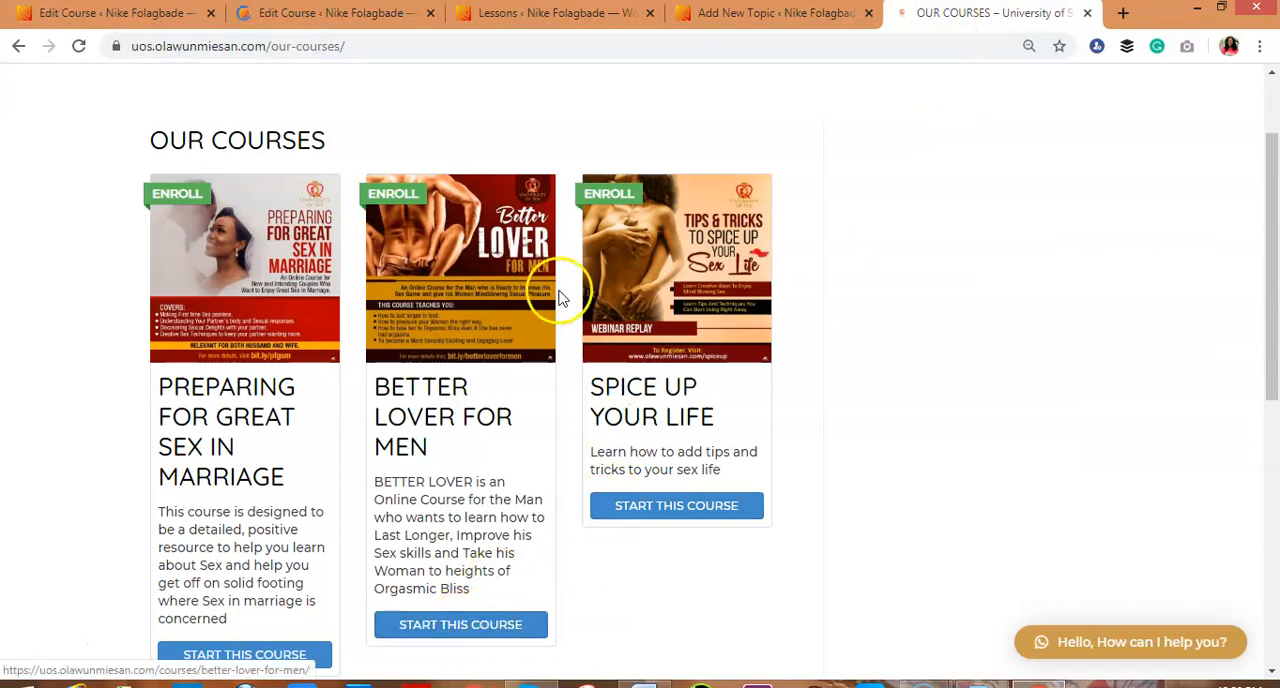
{"action": "left_click", "coordinate": [115, 14]}
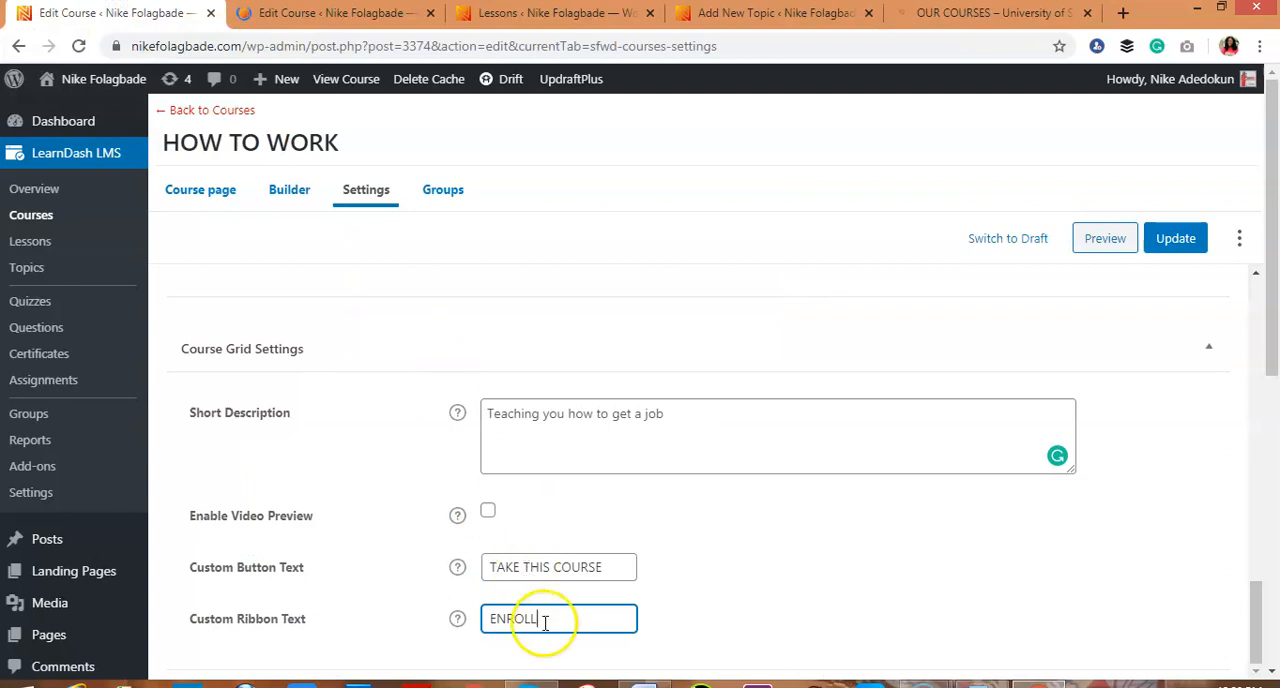
{"action": "left_click", "coordinate": [985, 14]}
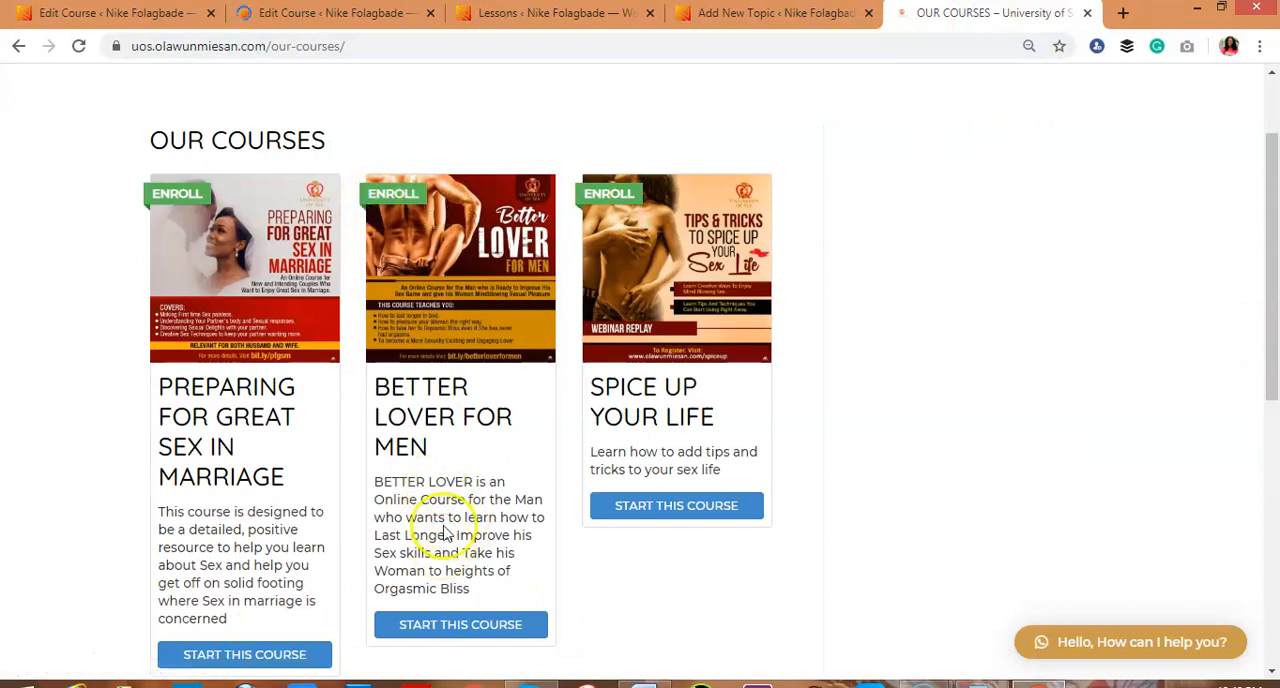
{"action": "left_click", "coordinate": [140, 13]}
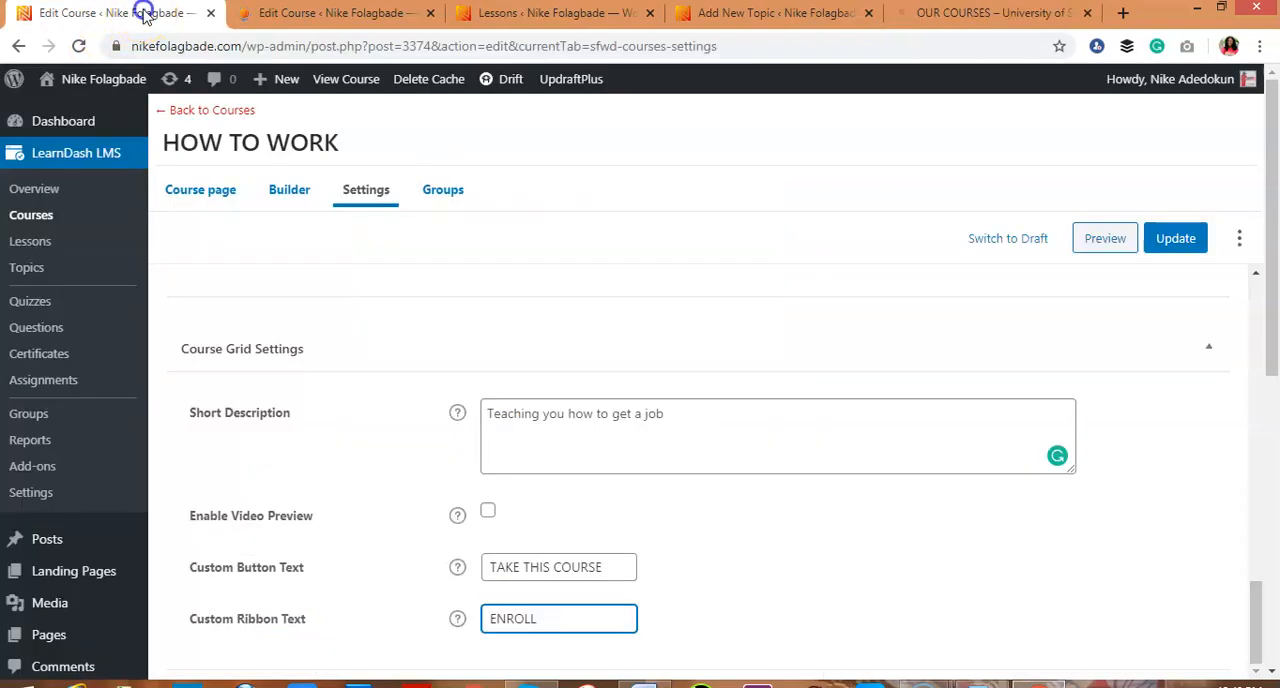
{"action": "left_click", "coordinate": [687, 414]}
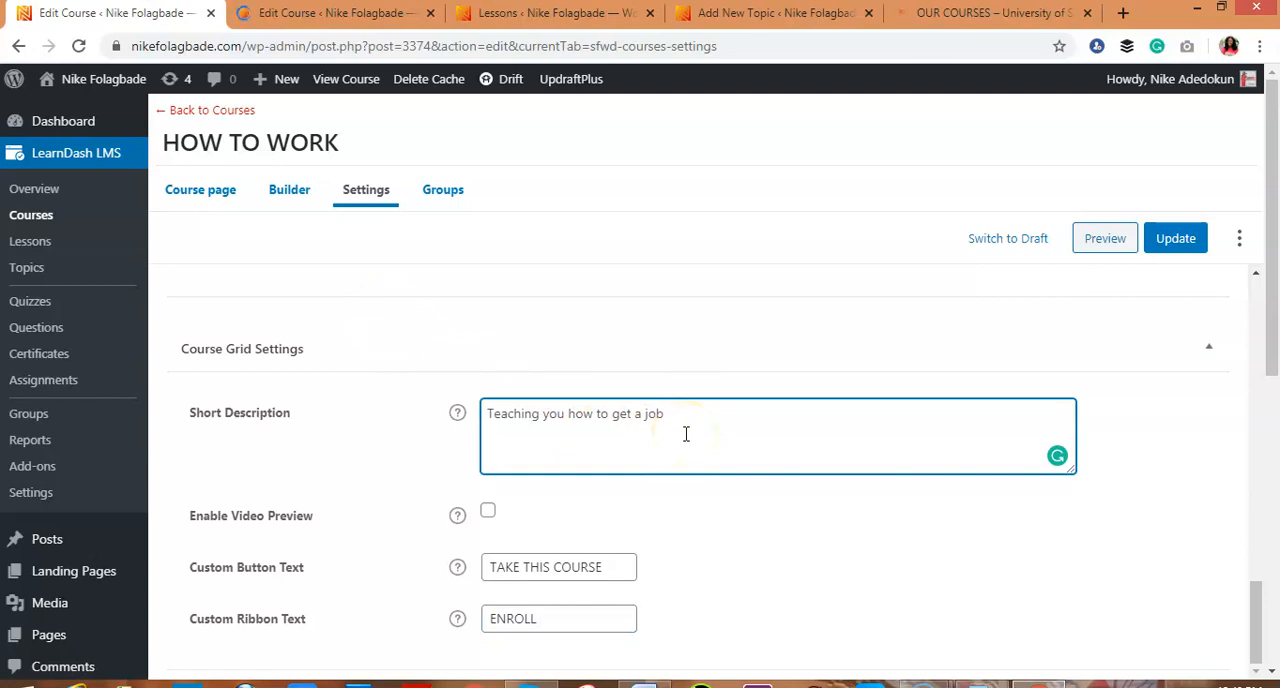
{"action": "left_click", "coordinate": [948, 15]}
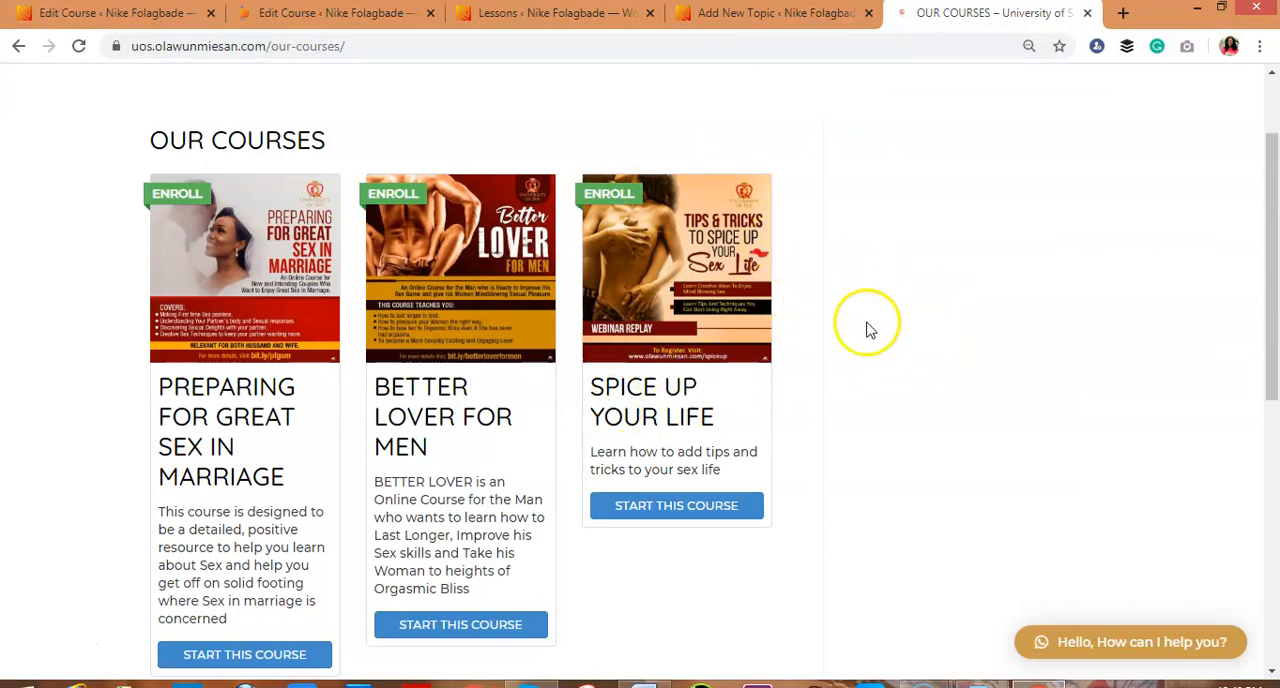
{"action": "left_click_drag", "start_coordinate": [1270, 290], "coordinate": [1274, 512]}
{"action": "left_click_drag", "start_coordinate": [1265, 415], "coordinate": [1276, 231]}
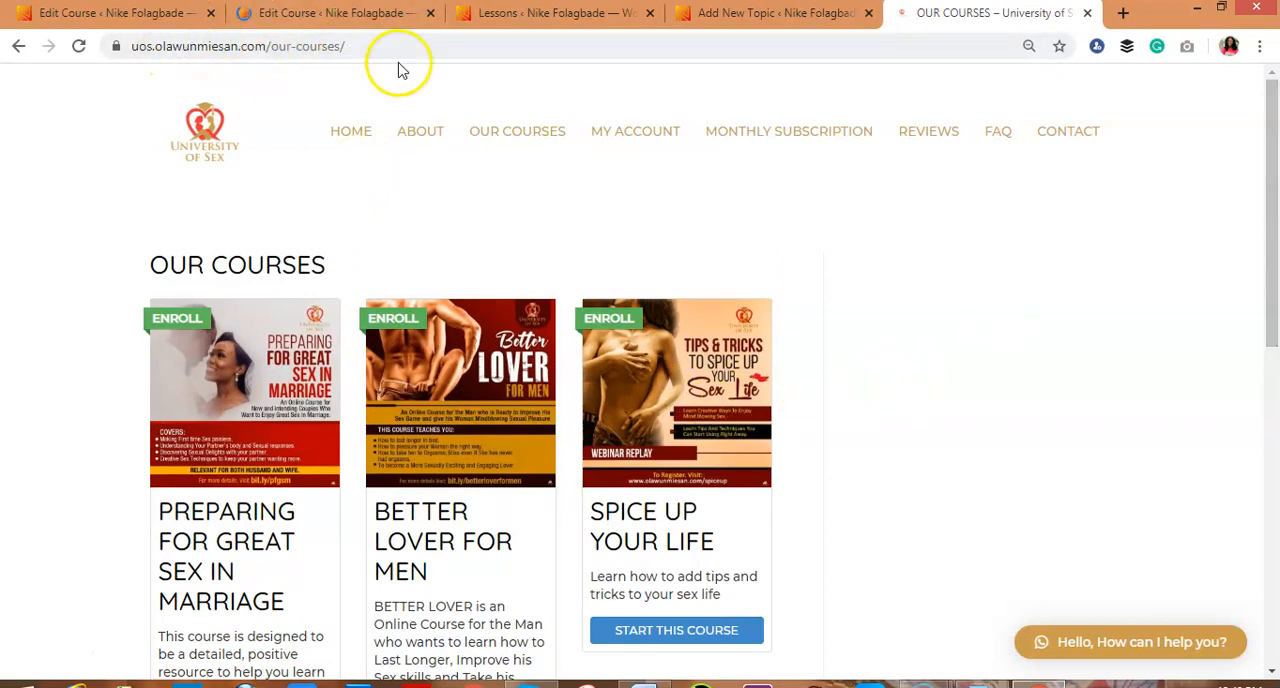
{"action": "left_click", "coordinate": [170, 12]}
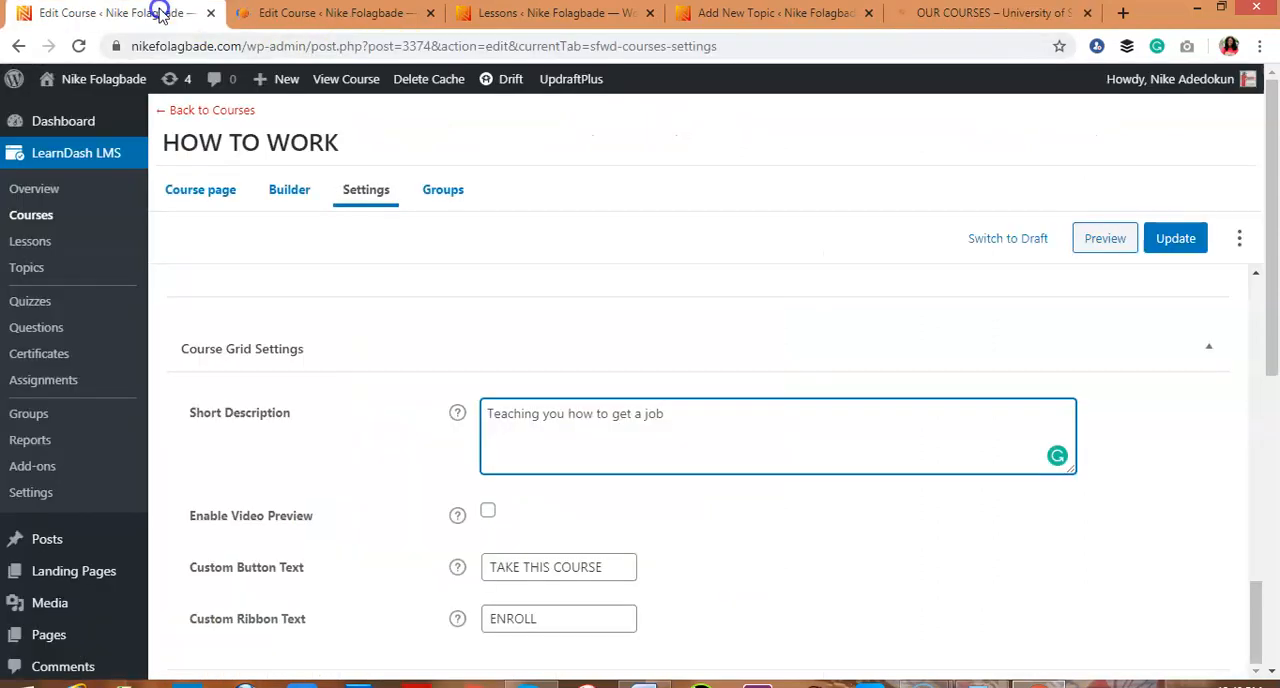
Clear the price under the Closed access mode and go back to the Free access option
{"action": "left_click_drag", "start_coordinate": [1256, 608], "coordinate": [1255, 490]}
{"action": "double_click", "coordinate": [728, 440]}
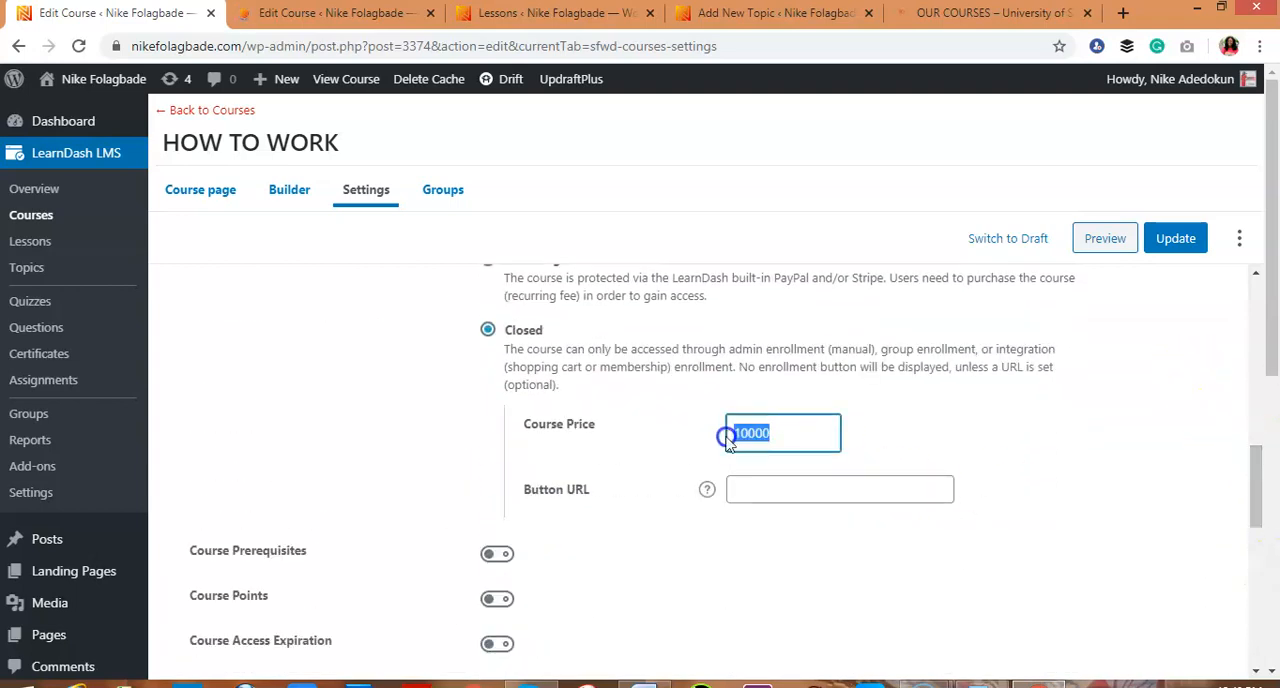
{"action": "key", "text": "BackSpace"}
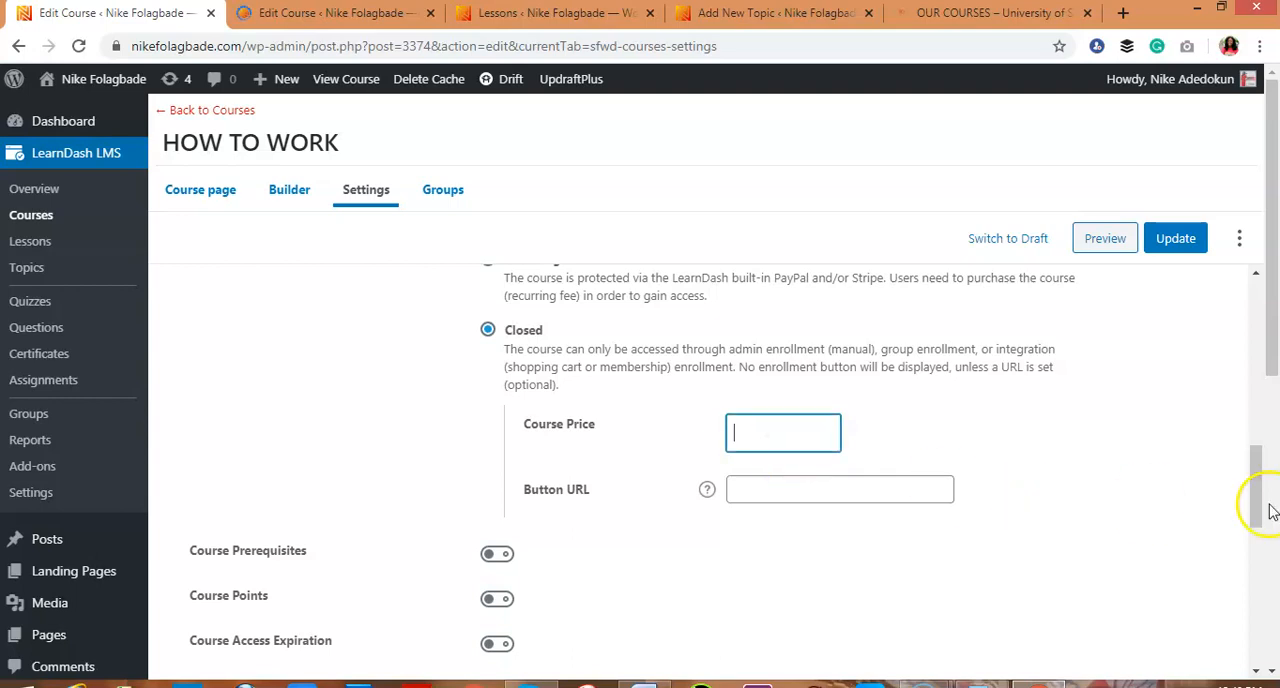
{"action": "left_click_drag", "start_coordinate": [1257, 510], "coordinate": [1257, 420]}
{"action": "left_click", "coordinate": [480, 588]}
{"action": "left_click", "coordinate": [487, 572]}
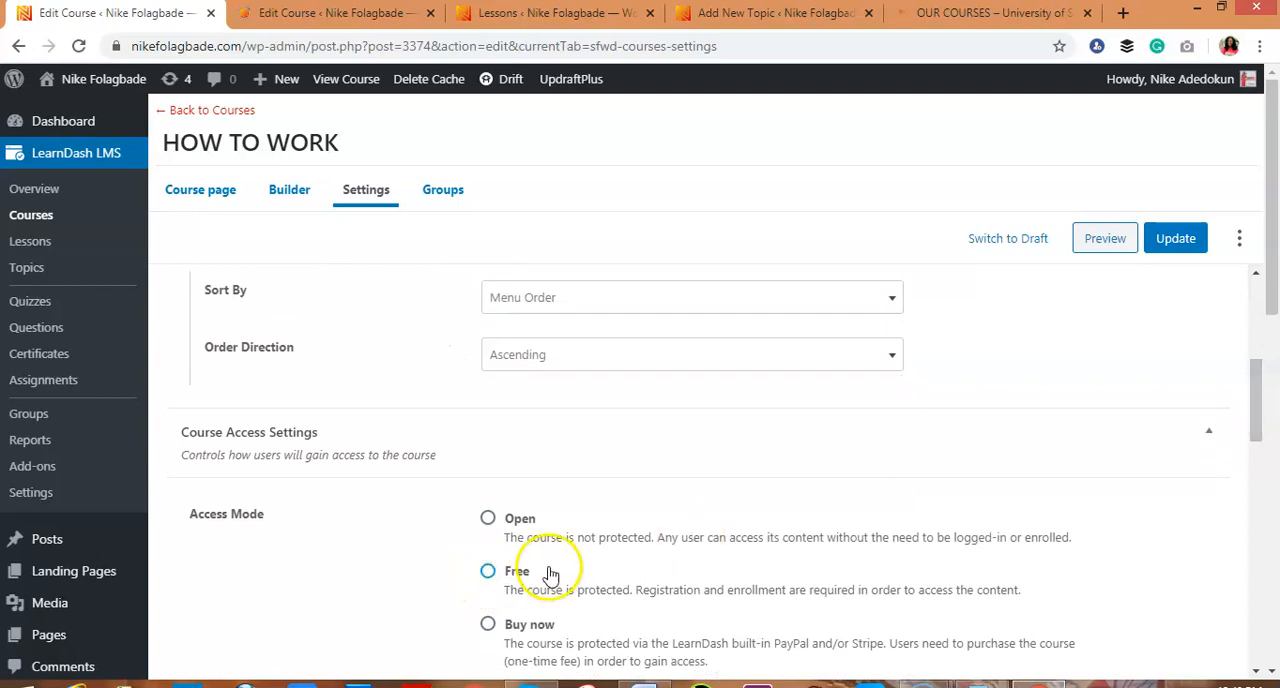
In the course builder, add a new lesson titled "Find a vision", copying the title from the Word script
{"action": "left_click", "coordinate": [285, 190]}
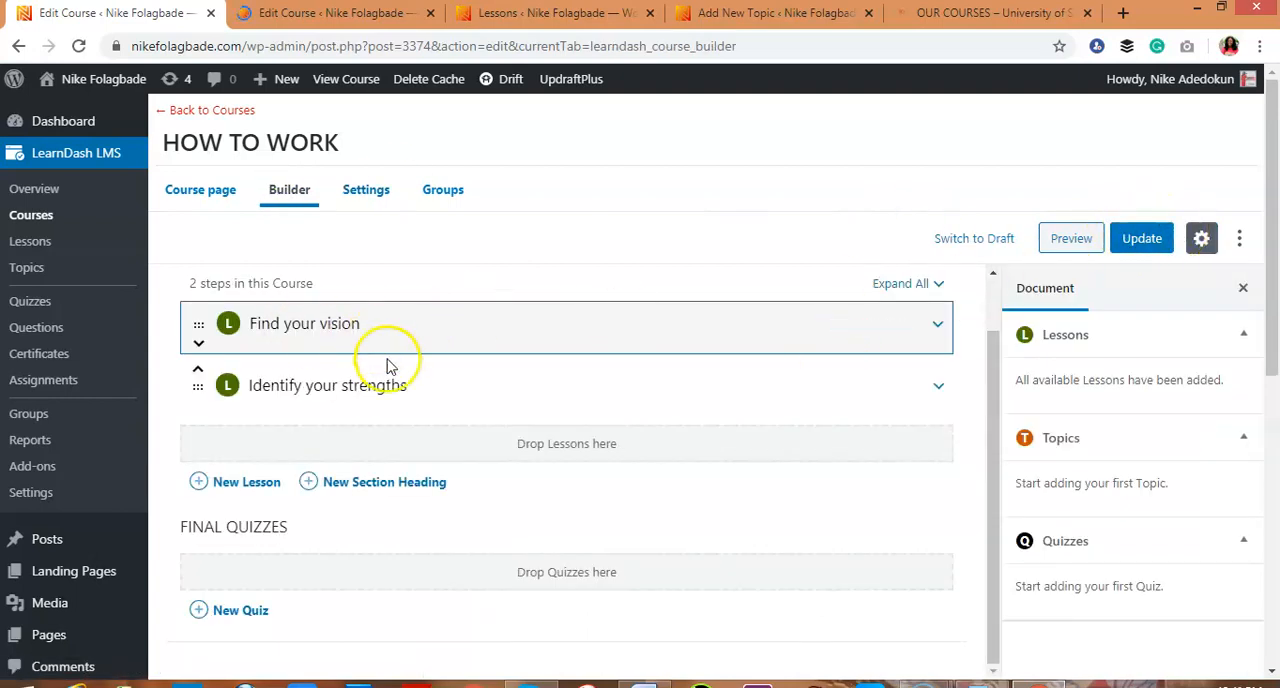
{"action": "mouse_move", "coordinate": [416, 392]}
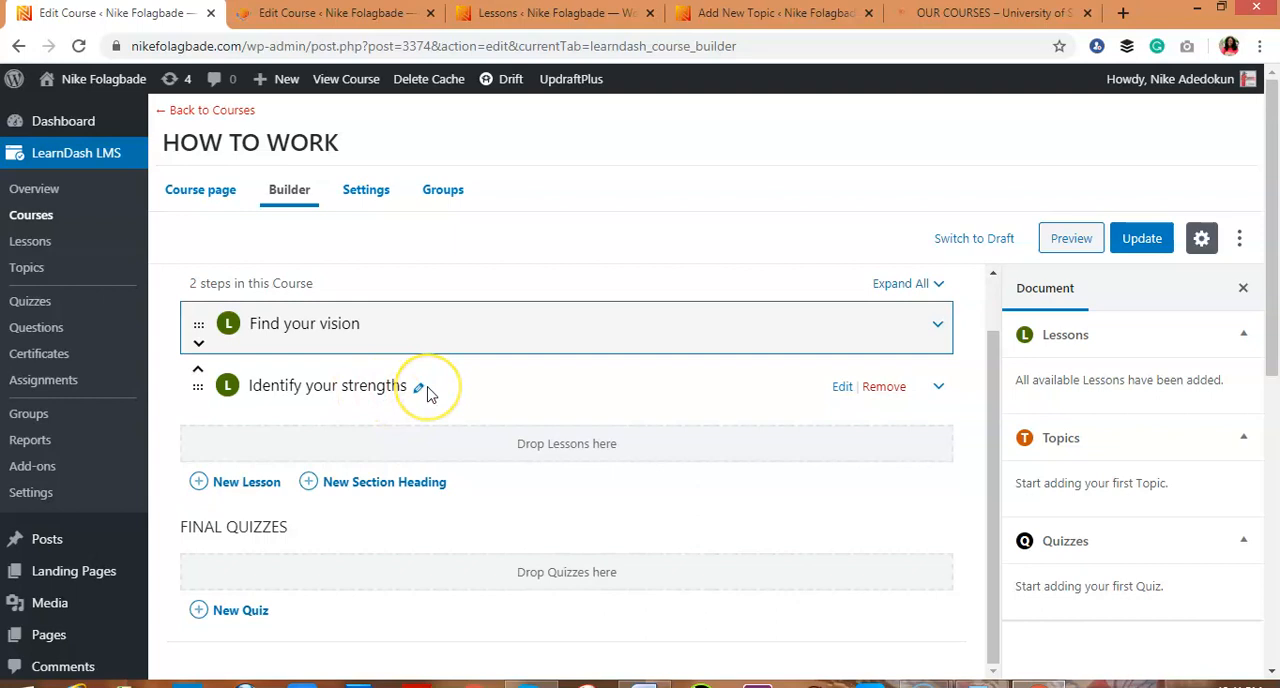
{"action": "mouse_move", "coordinate": [335, 325]}
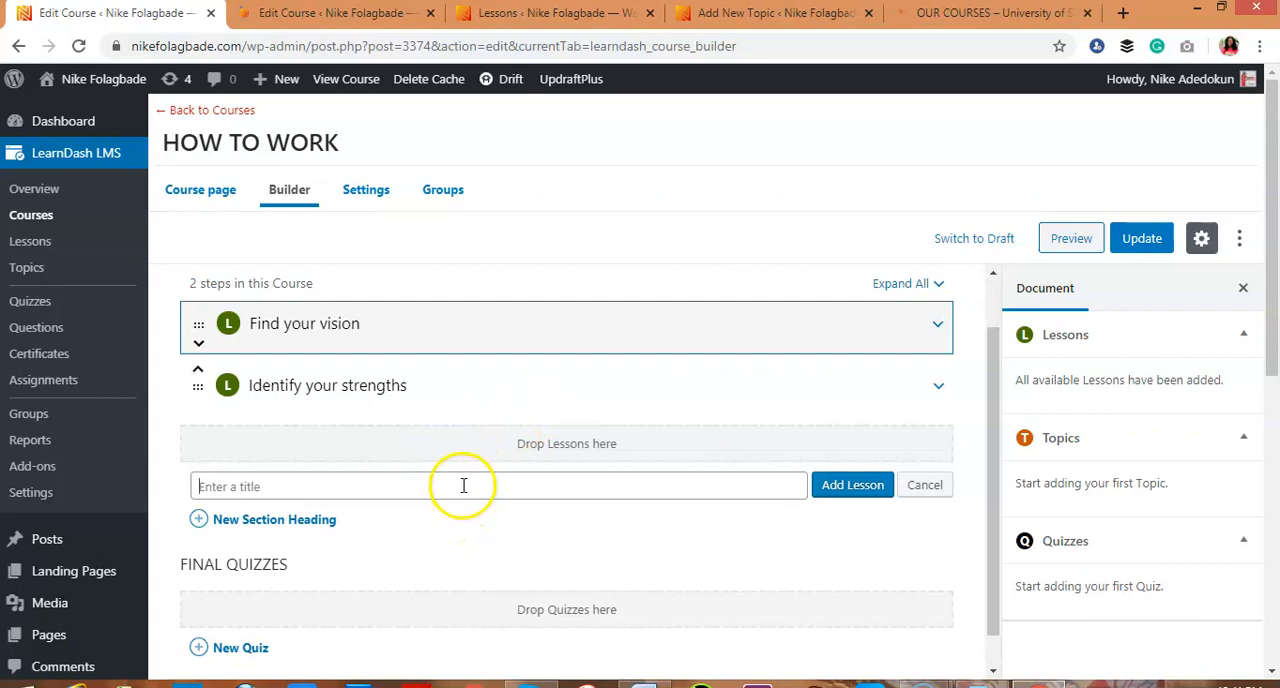
{"action": "left_click", "coordinate": [645, 685]}
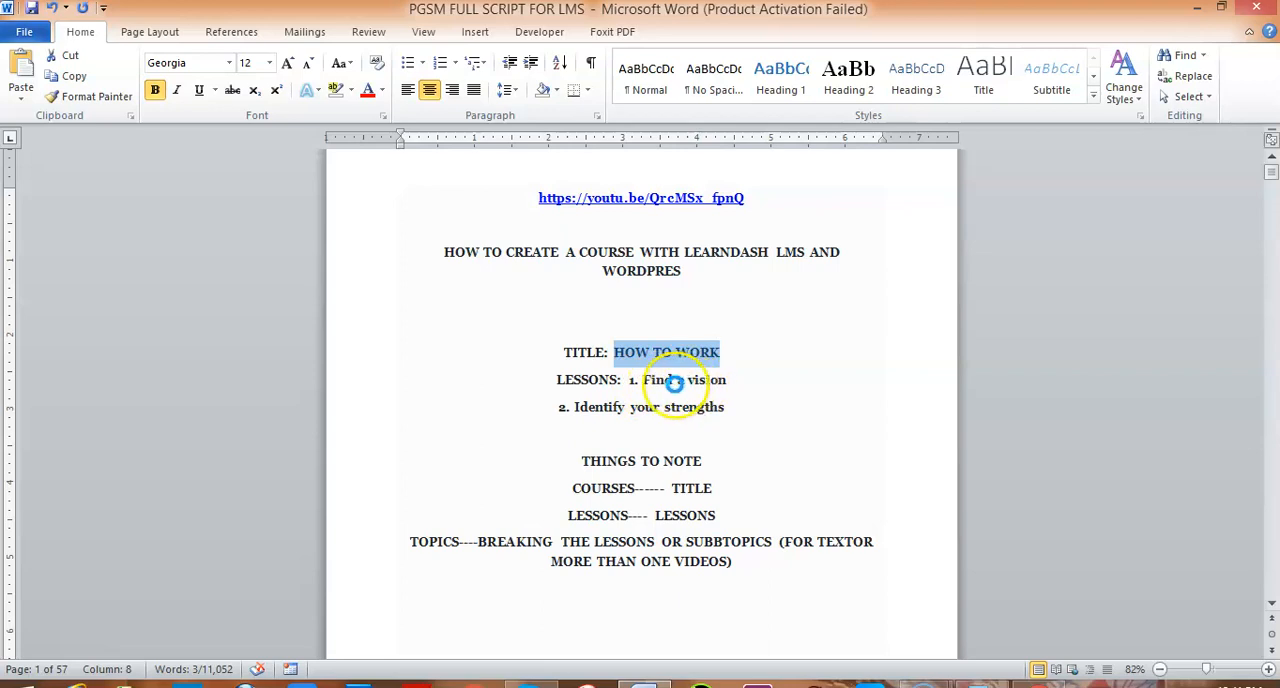
{"action": "left_click", "coordinate": [677, 381]}
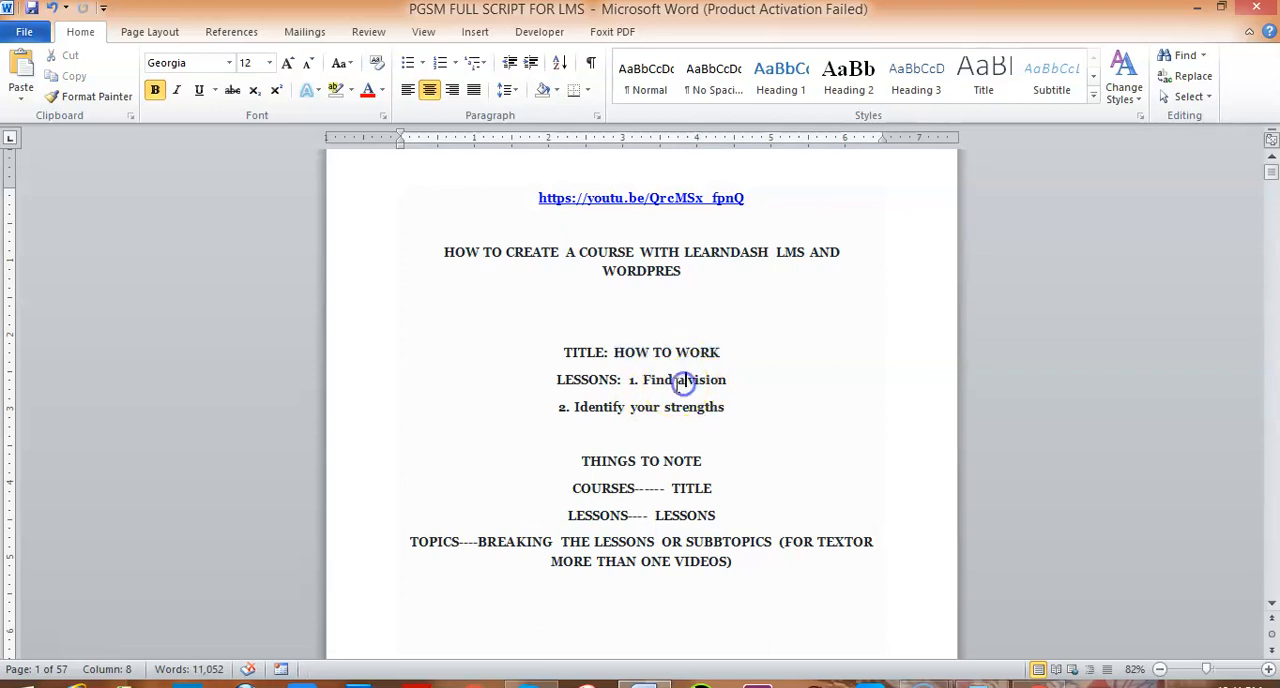
{"action": "left_click_drag", "start_coordinate": [661, 380], "coordinate": [716, 388]}
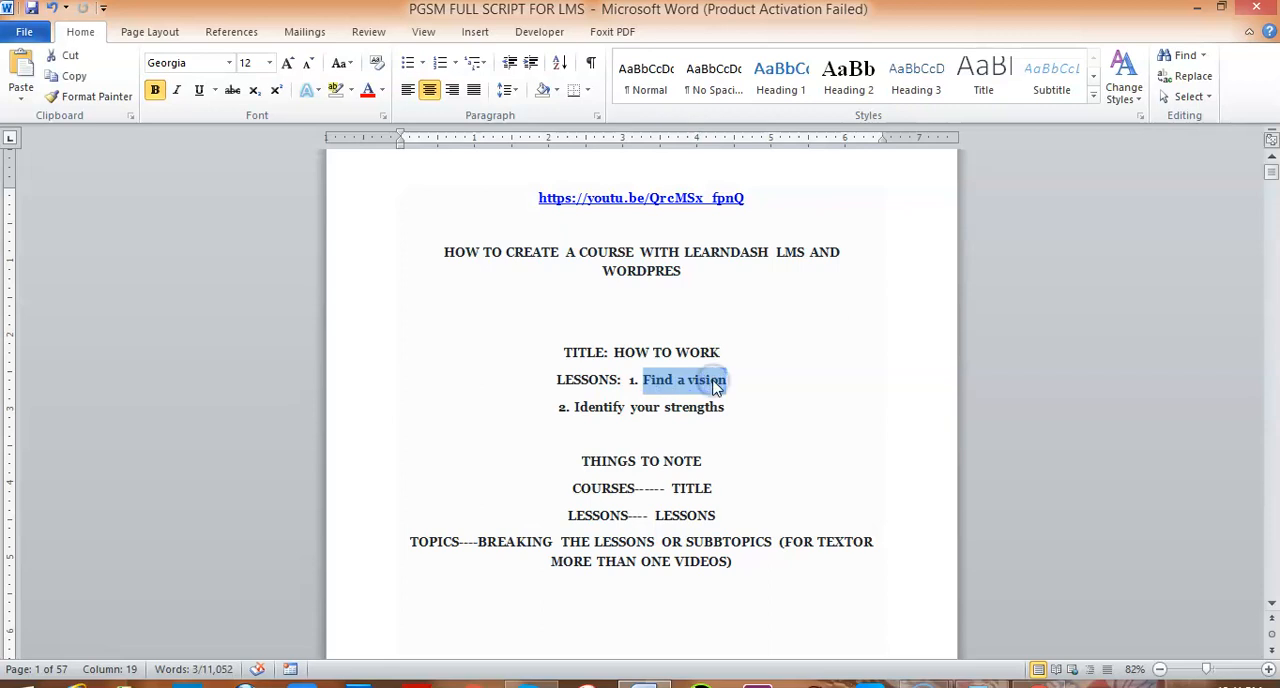
{"action": "left_click", "coordinate": [1004, 680]}
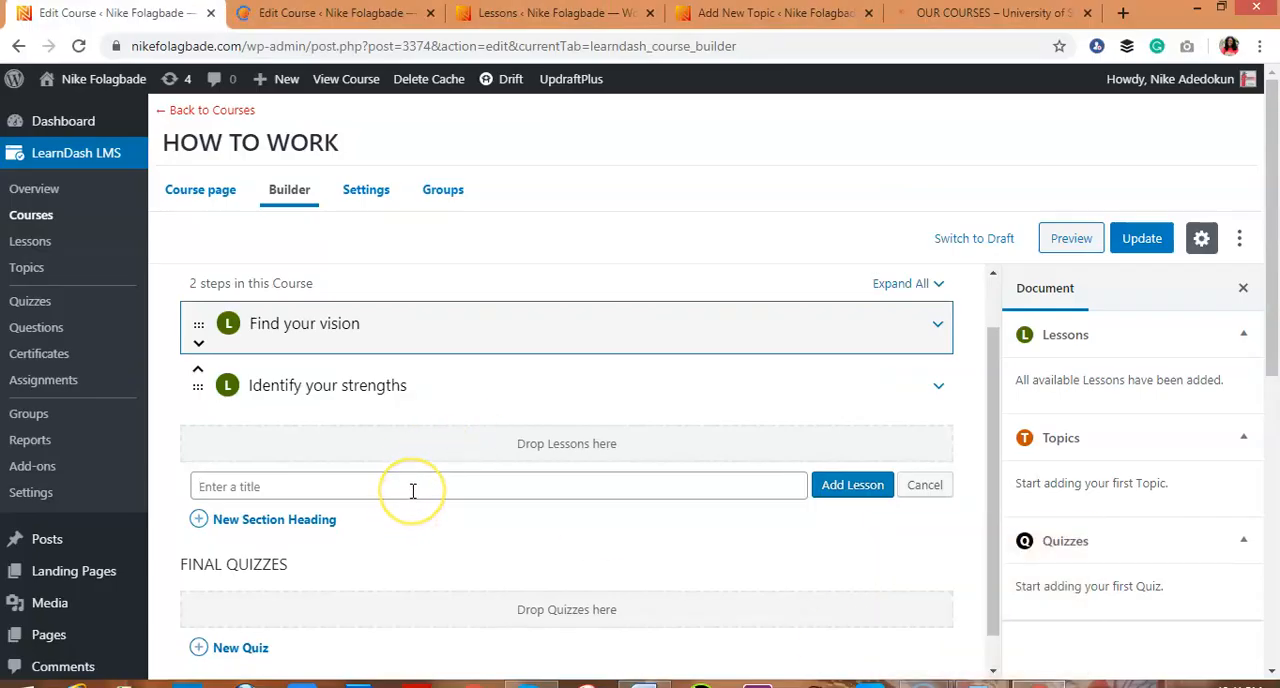
{"action": "left_click", "coordinate": [848, 494]}
Add another lesson titled "Identify your strengths" to the course, copying the title from the Word script
{"action": "left_click", "coordinate": [644, 684]}
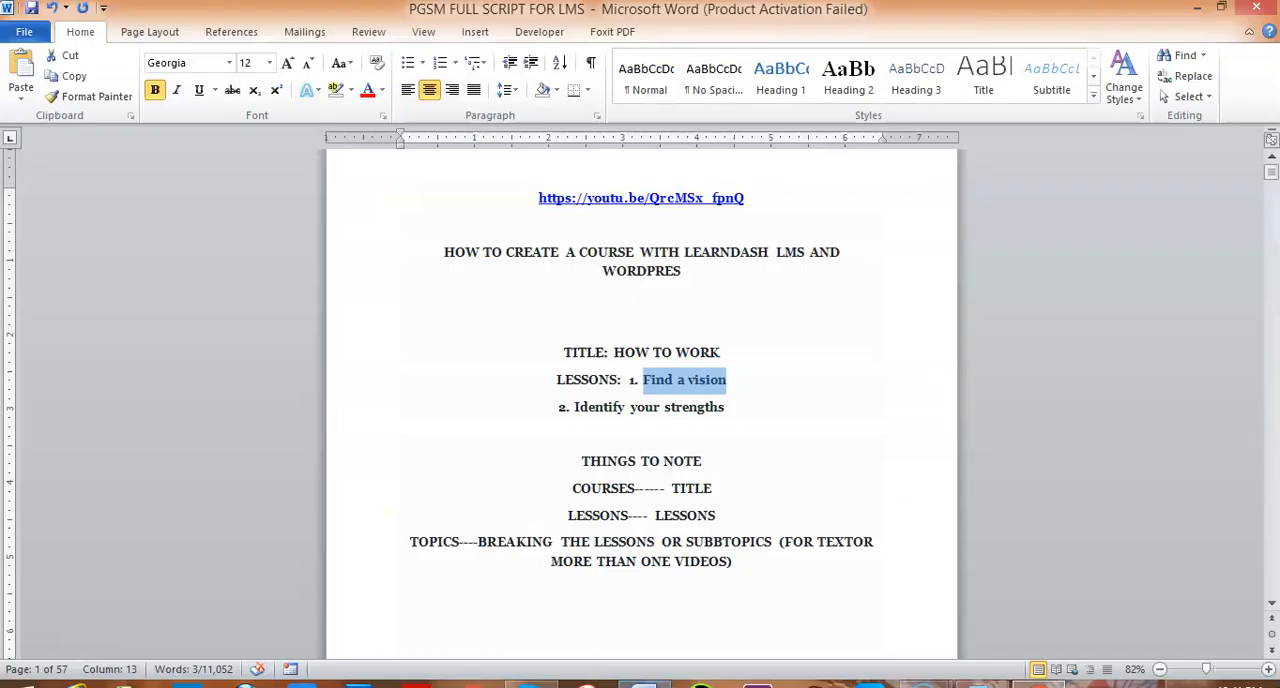
{"action": "left_click_drag", "start_coordinate": [575, 407], "coordinate": [686, 421]}
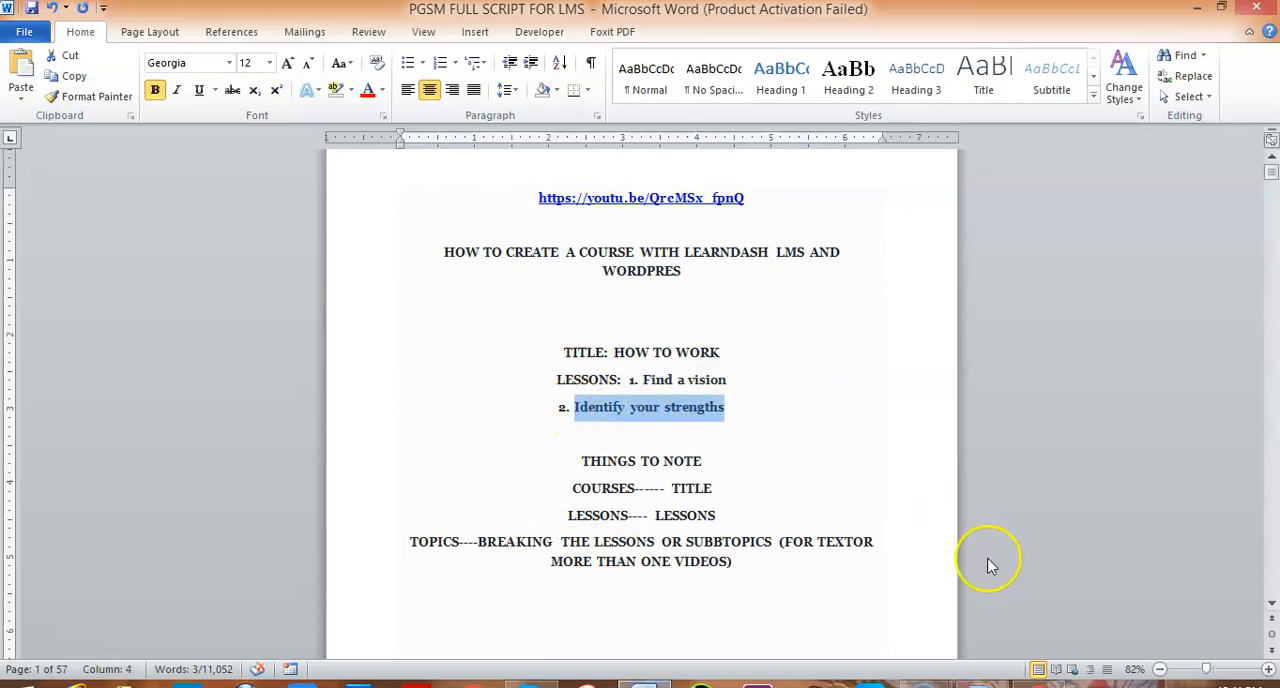
{"action": "key", "text": "alt+Tab"}
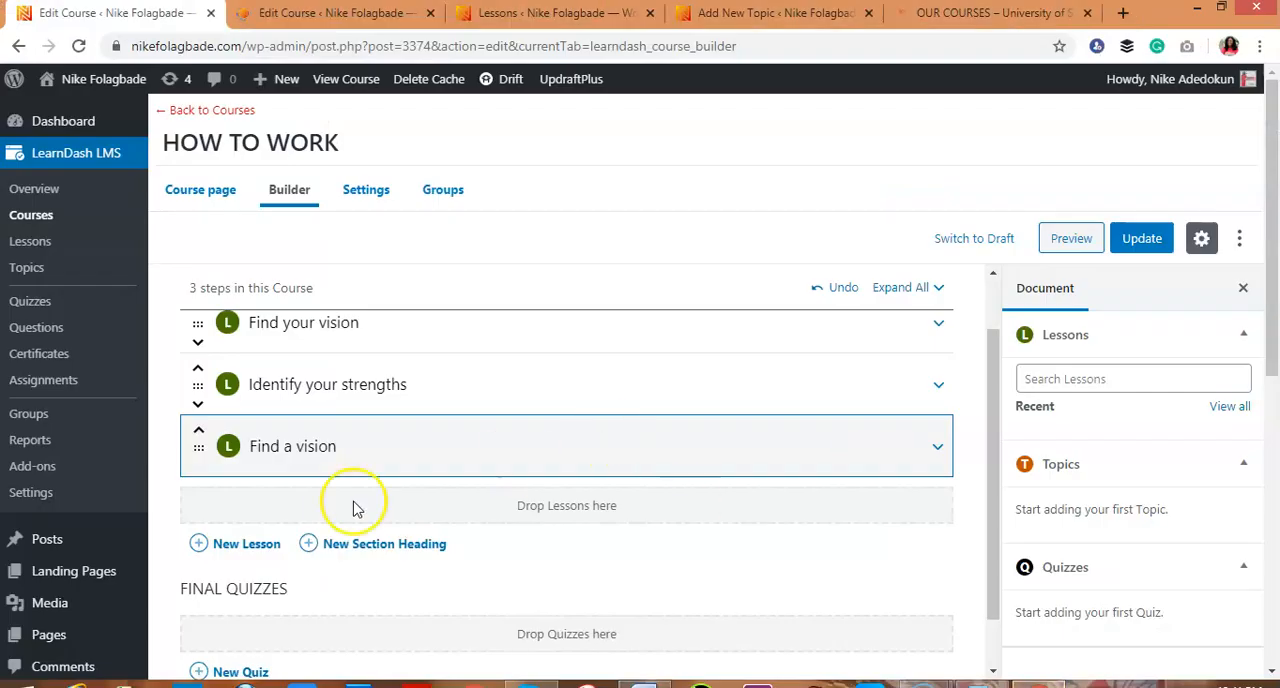
{"action": "left_click", "coordinate": [203, 546]}
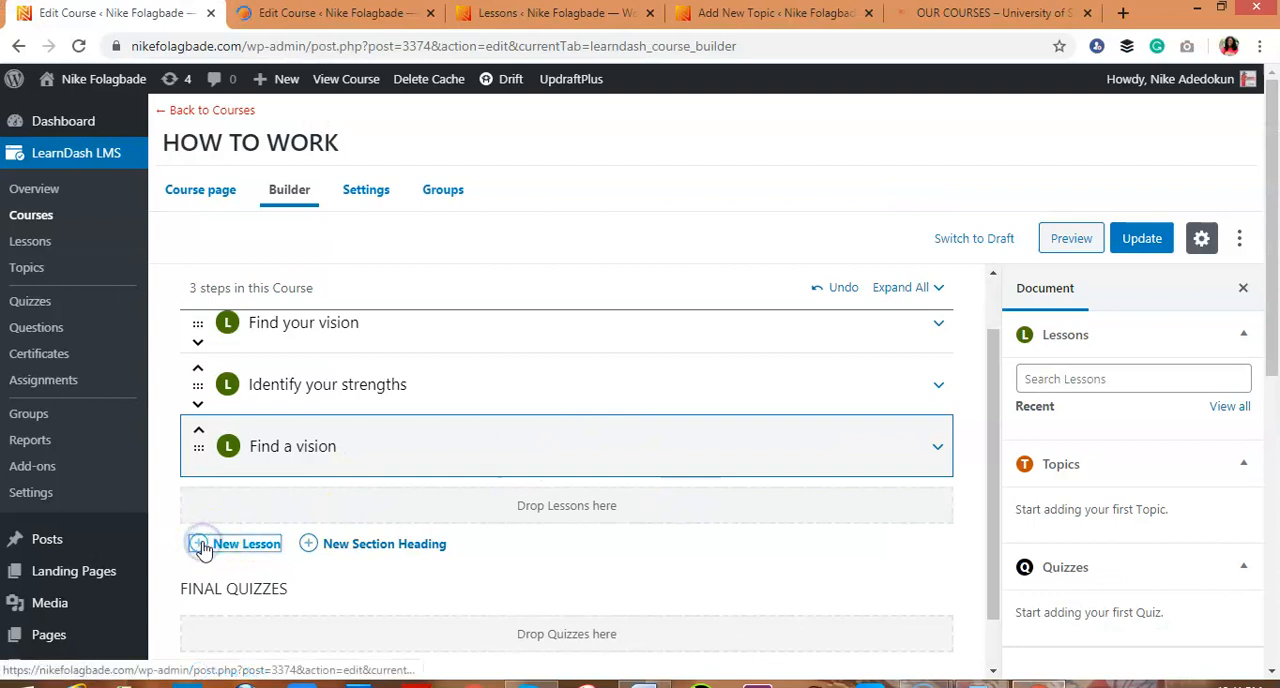
{"action": "left_click", "coordinate": [226, 549]}
{"action": "left_click", "coordinate": [838, 545]}
{"action": "left_click_drag", "start_coordinate": [991, 508], "coordinate": [991, 557]}
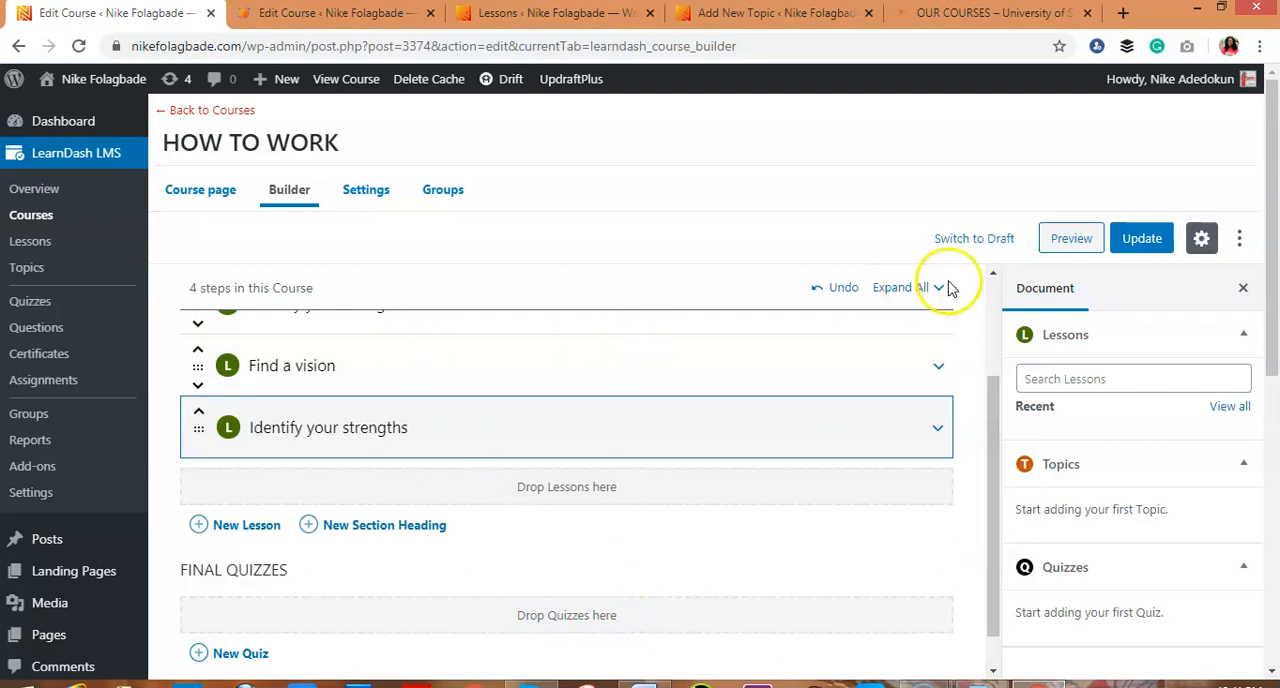
Update the course and open its public page in a new browser tab
{"action": "left_click", "coordinate": [1140, 240]}
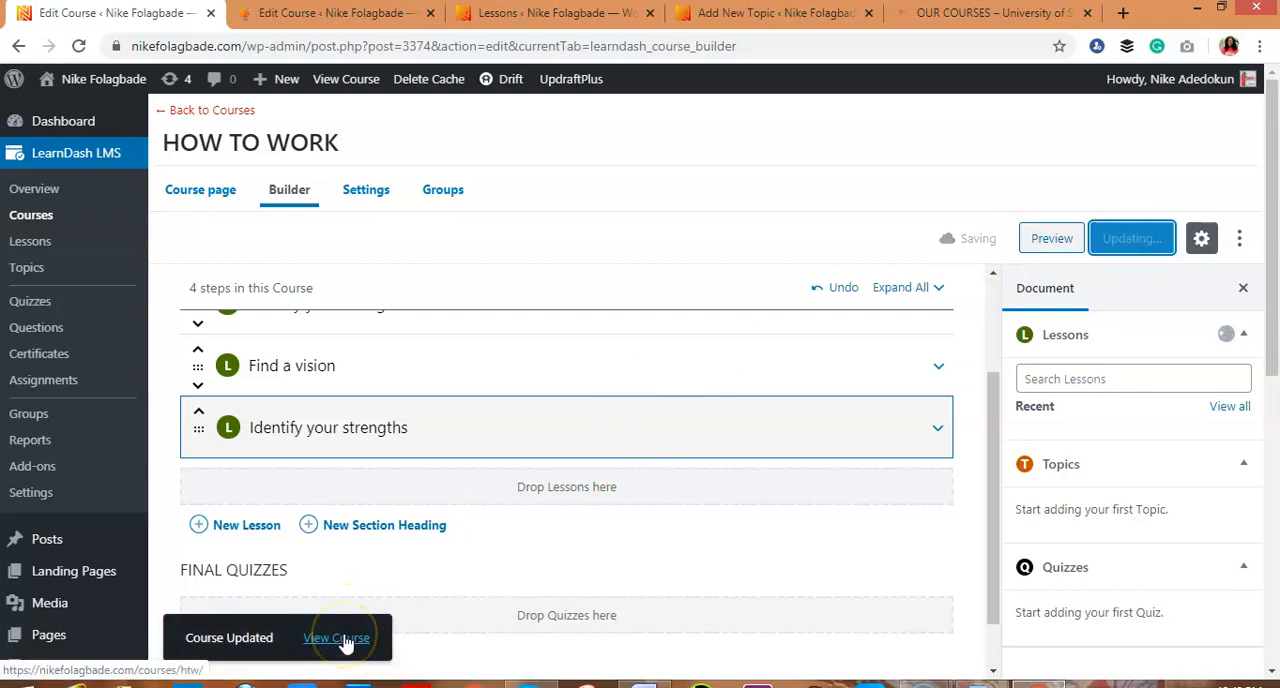
{"action": "right_click", "coordinate": [343, 640]}
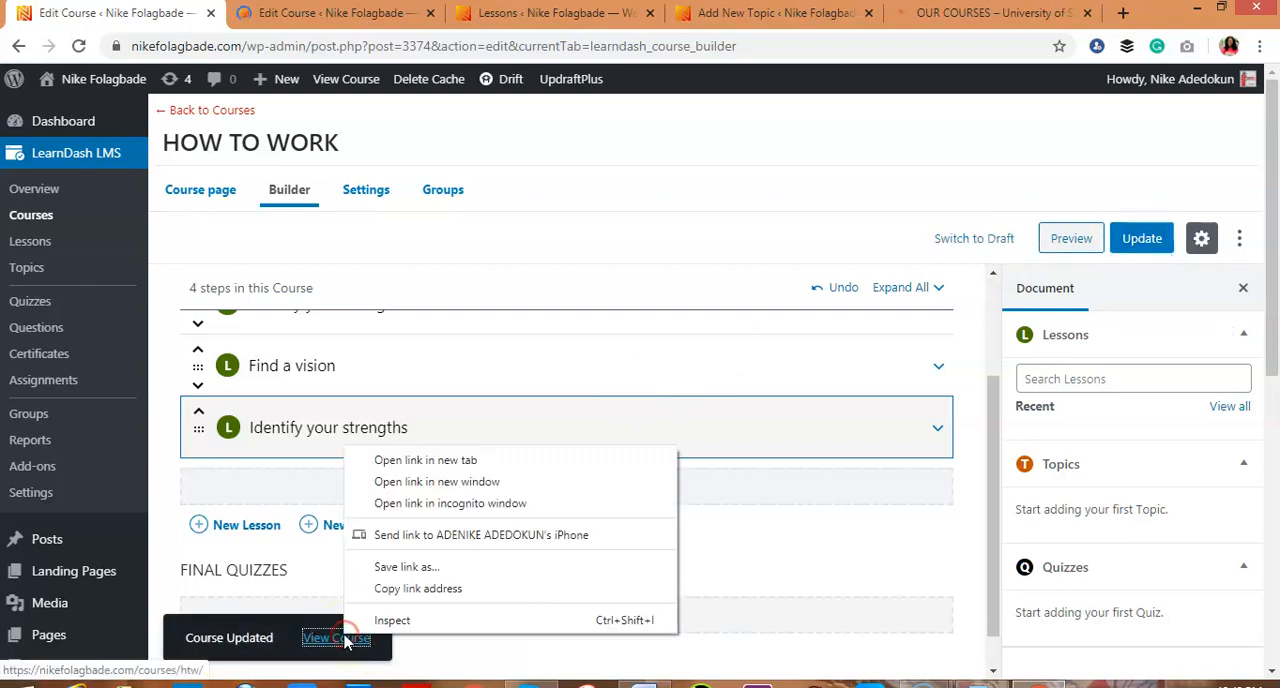
{"action": "left_click", "coordinate": [477, 538]}
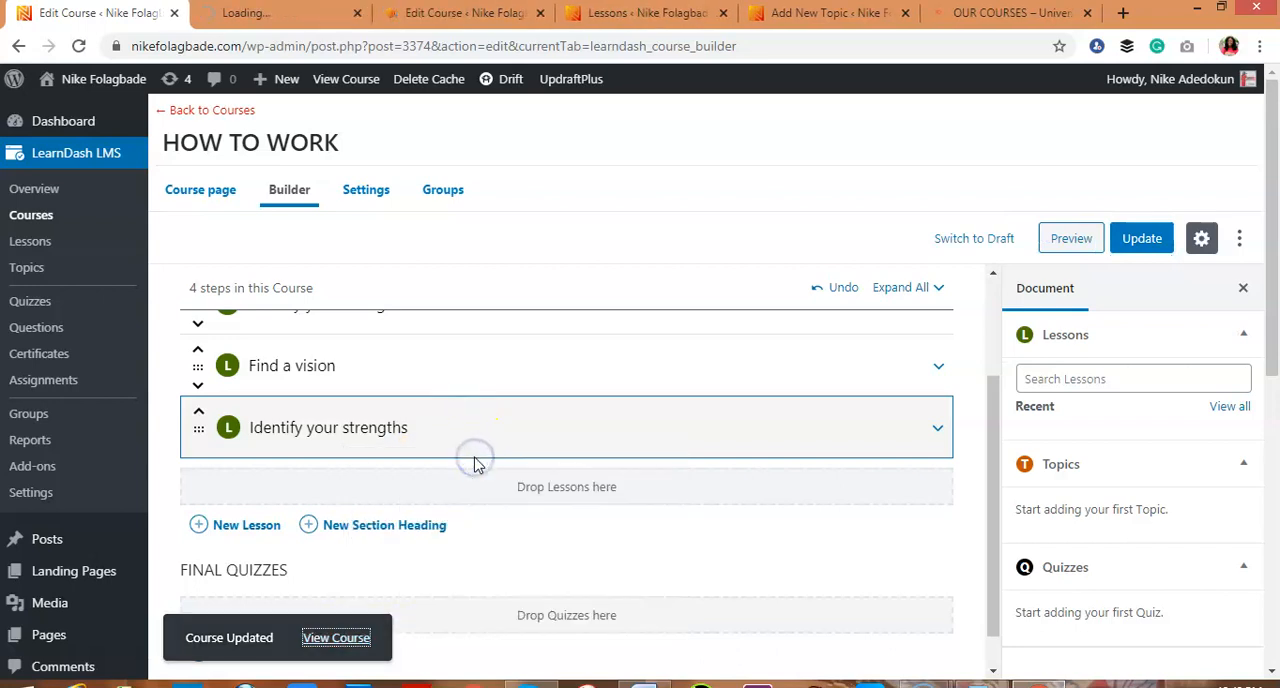
On the example site, open the PREPARING FOR GREAT SEX IN MARRIAGE course from its card and view its introduction text
{"action": "left_click", "coordinate": [975, 16]}
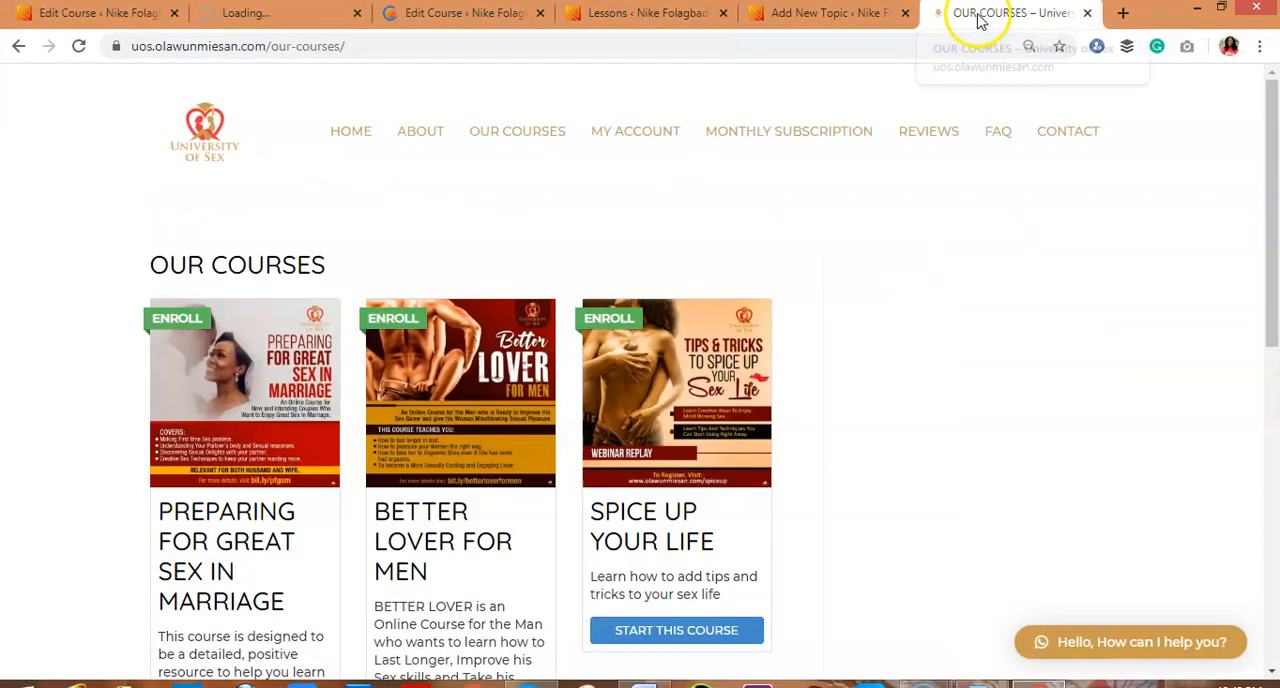
{"action": "left_click", "coordinate": [946, 423]}
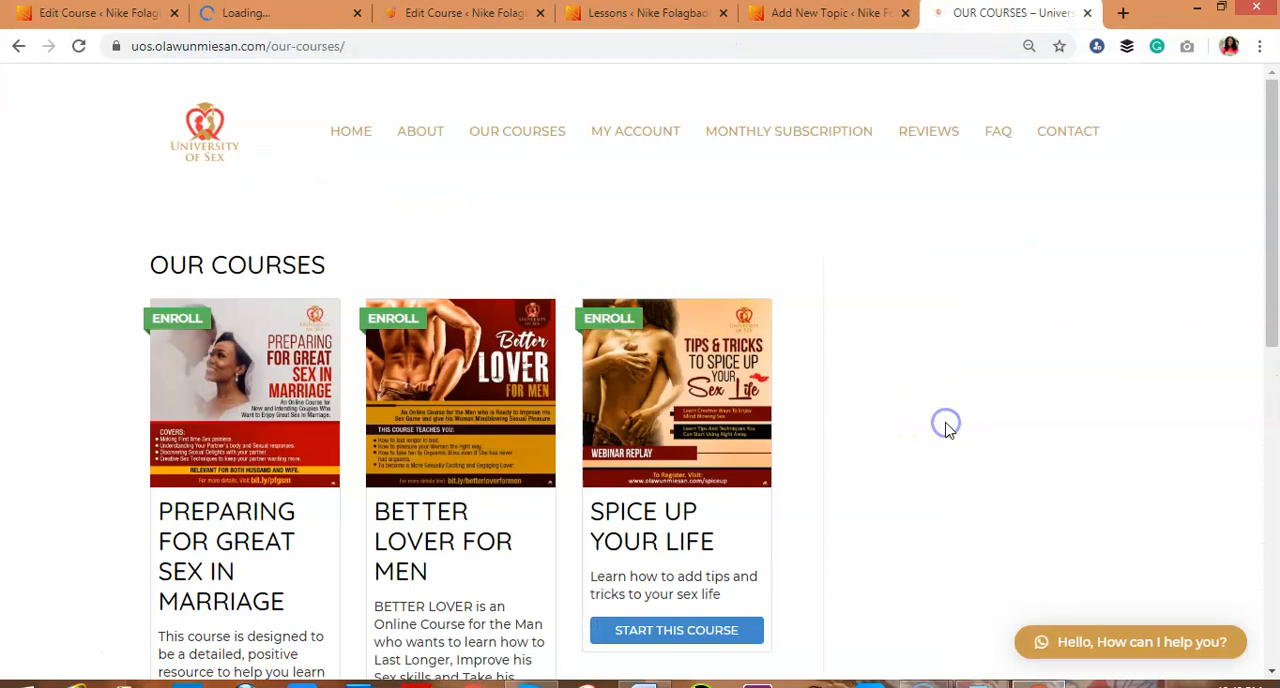
{"action": "scroll", "coordinate": [948, 426], "scroll_direction": "down", "scroll_amount": 3}
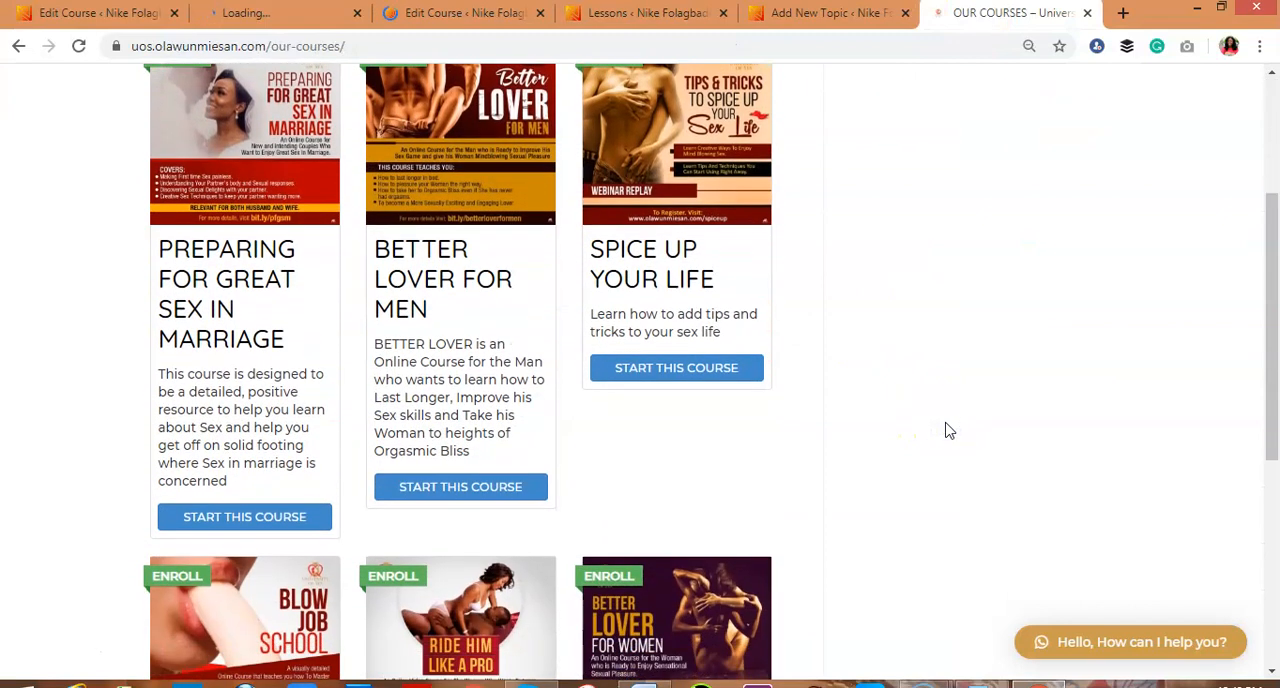
{"action": "left_click", "coordinate": [278, 520]}
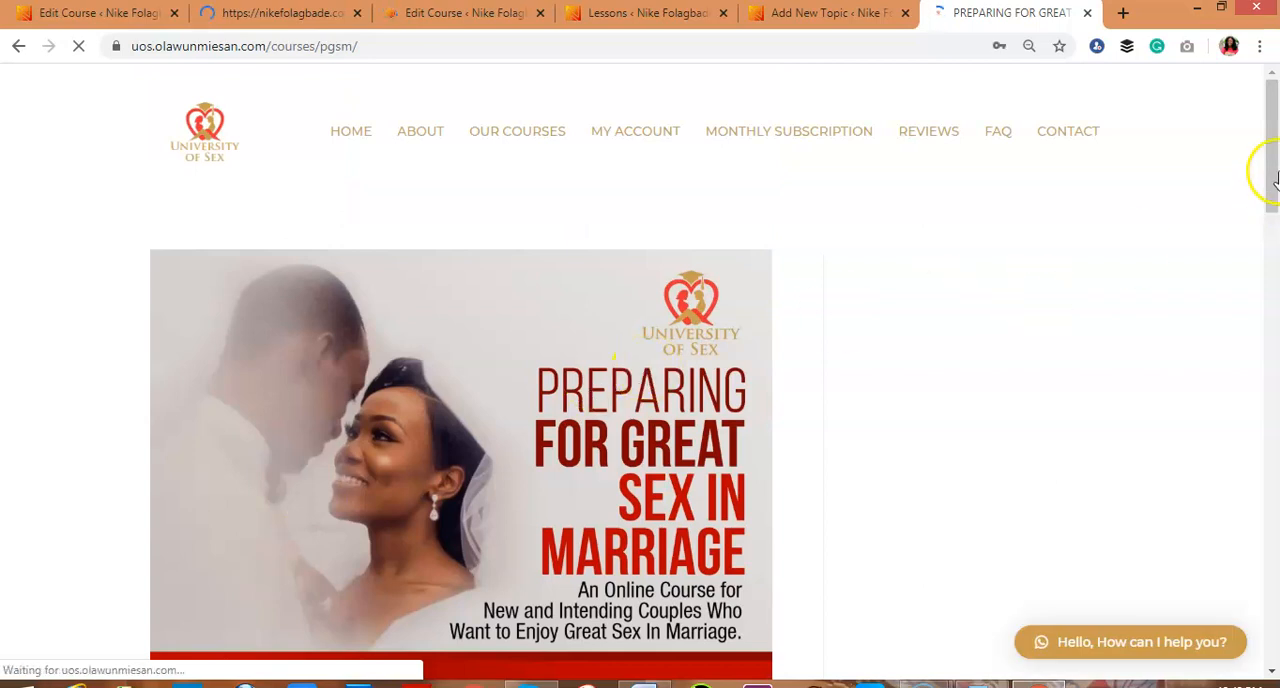
{"action": "left_click_drag", "start_coordinate": [1272, 193], "coordinate": [1273, 340]}
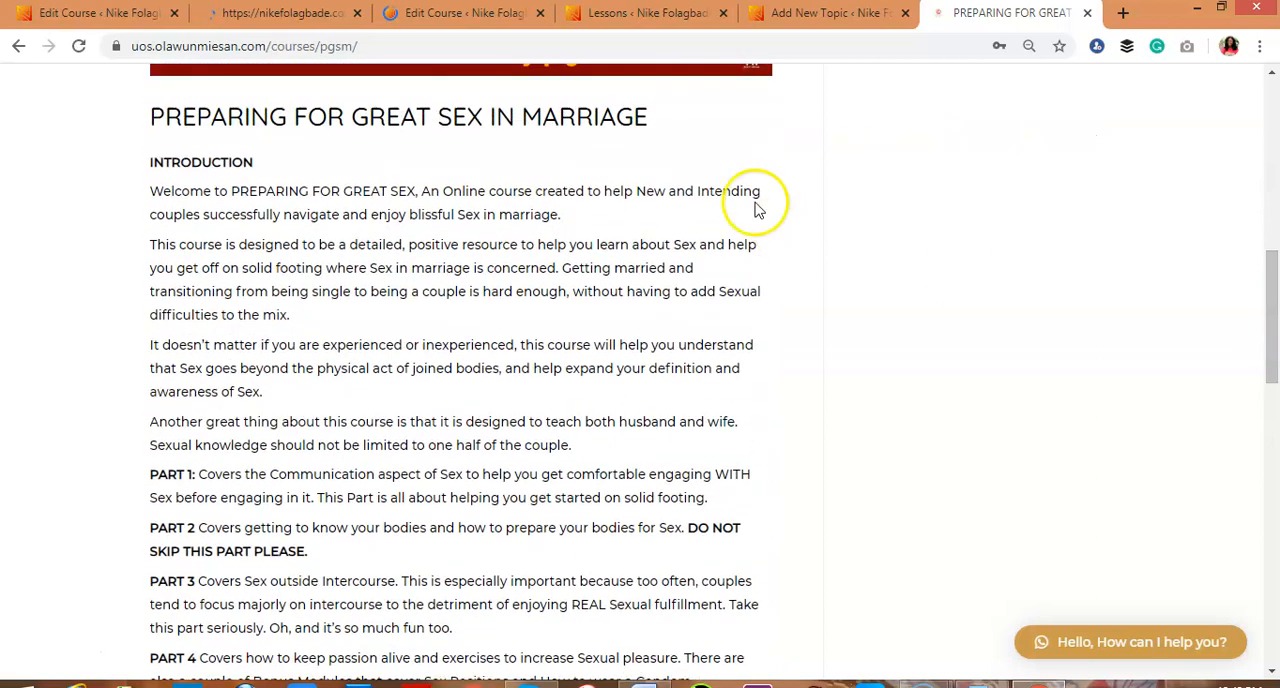
Compare the content area on the HOW TO WORK course page editor with the introduction on the example course page
{"action": "left_click", "coordinate": [95, 13]}
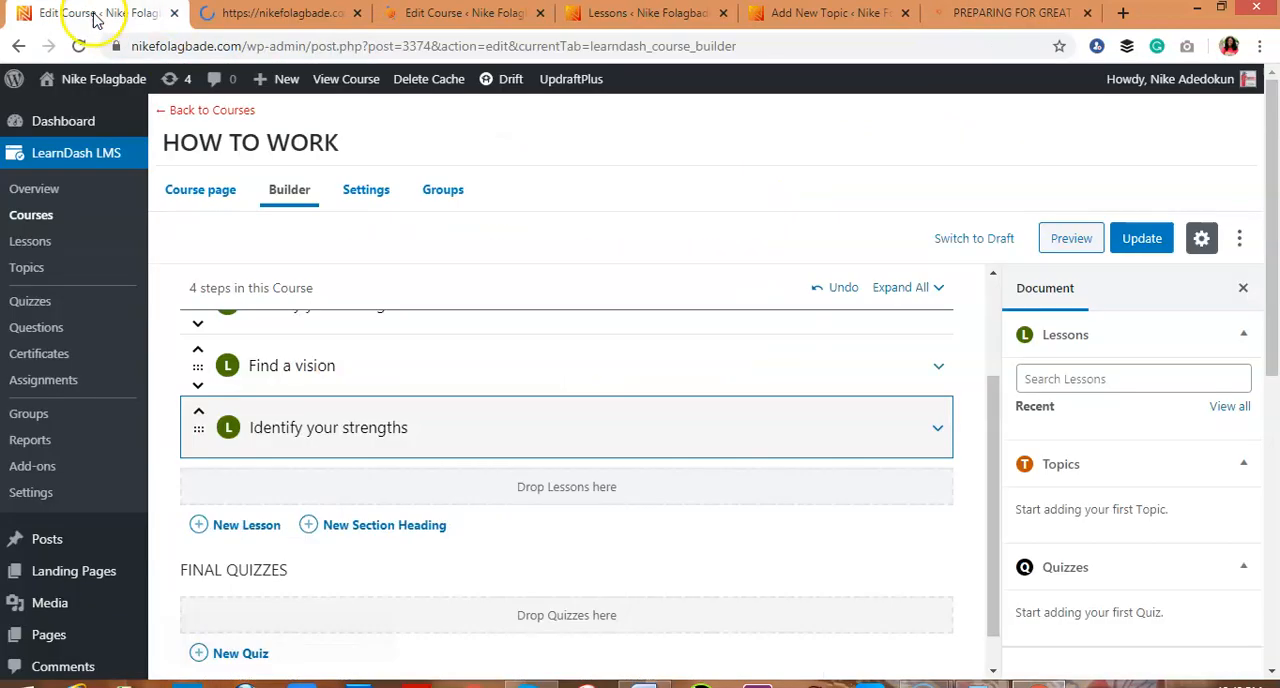
{"action": "left_click", "coordinate": [210, 196]}
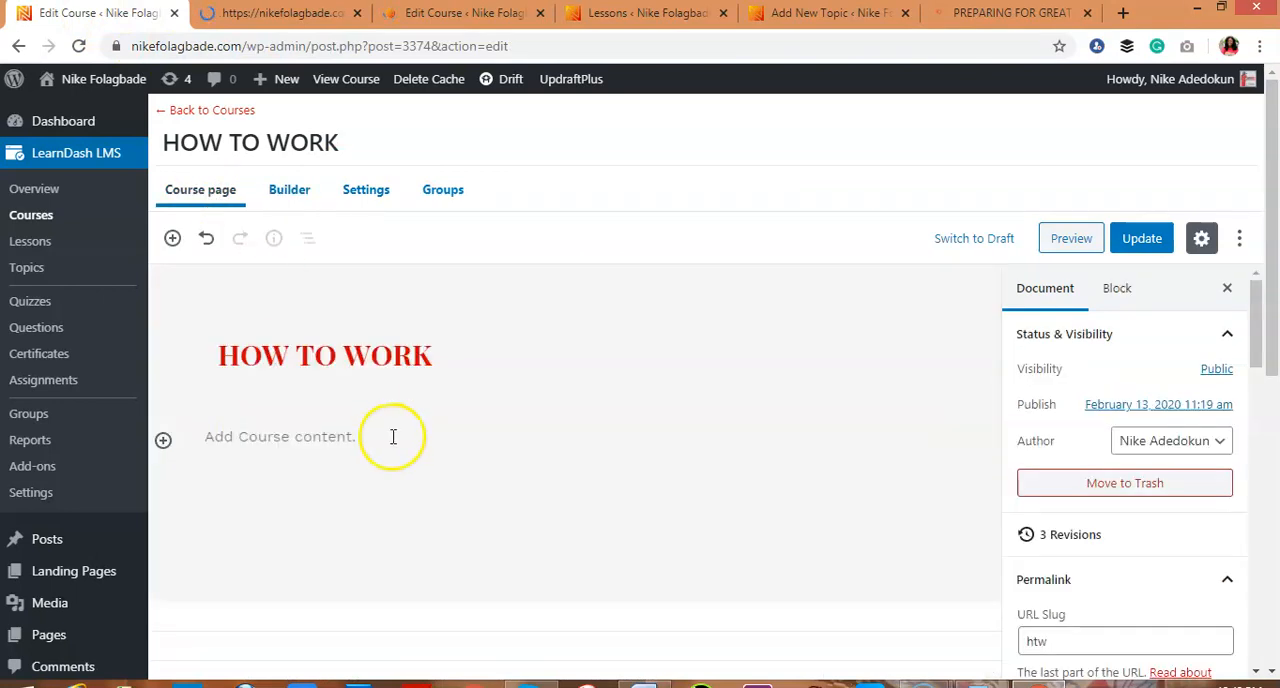
{"action": "left_click", "coordinate": [307, 444]}
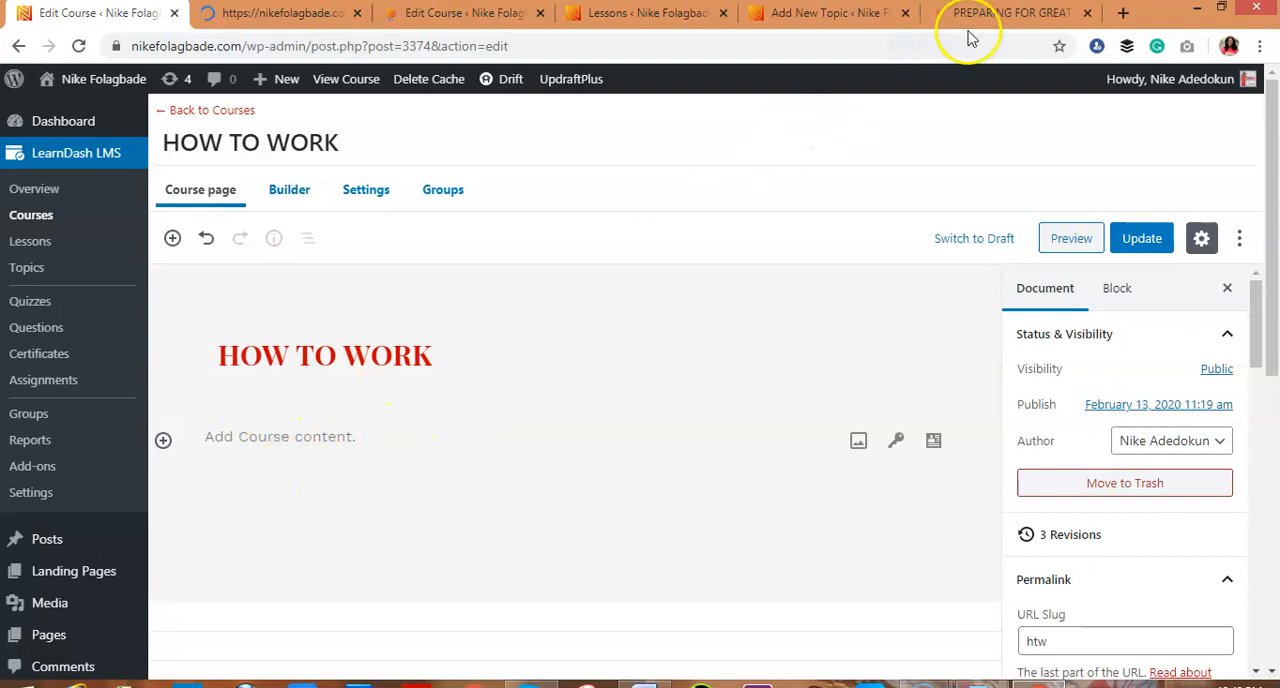
{"action": "left_click", "coordinate": [997, 14]}
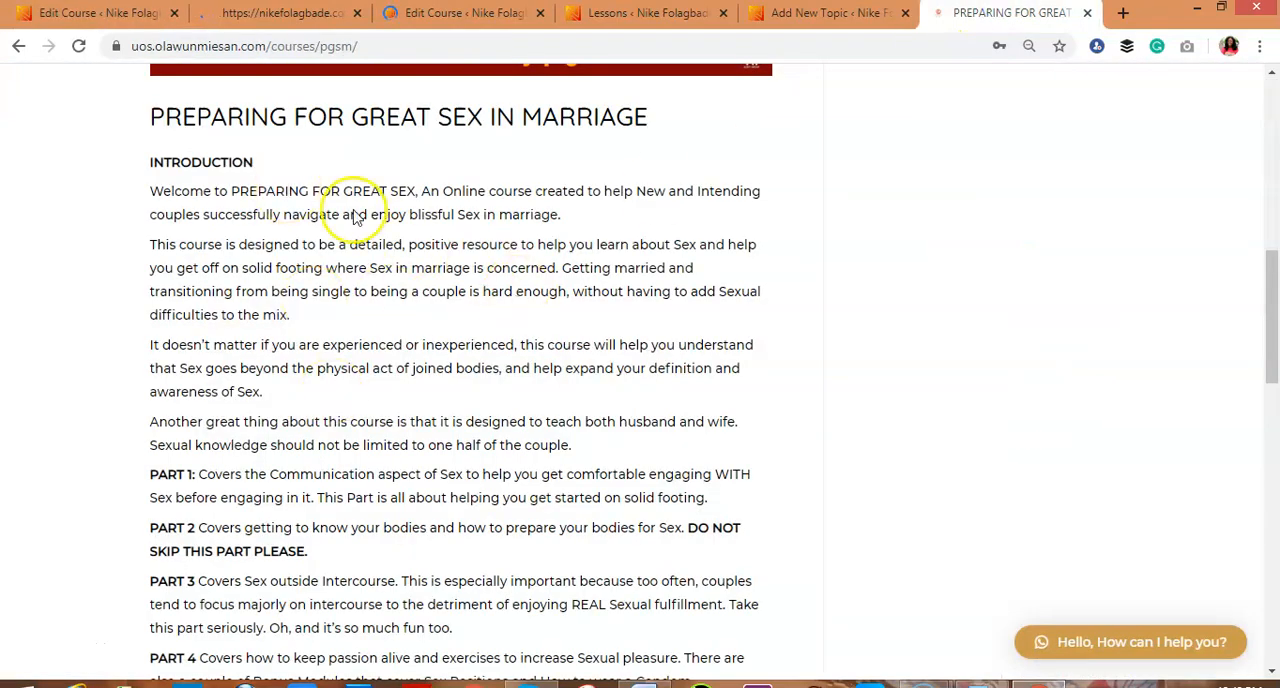
{"action": "mouse_move", "coordinate": [1266, 329]}
{"action": "left_mouse_down"}
{"action": "mouse_move", "coordinate": [1269, 183]}
{"action": "mouse_move", "coordinate": [1270, 313]}
{"action": "left_mouse_up"}
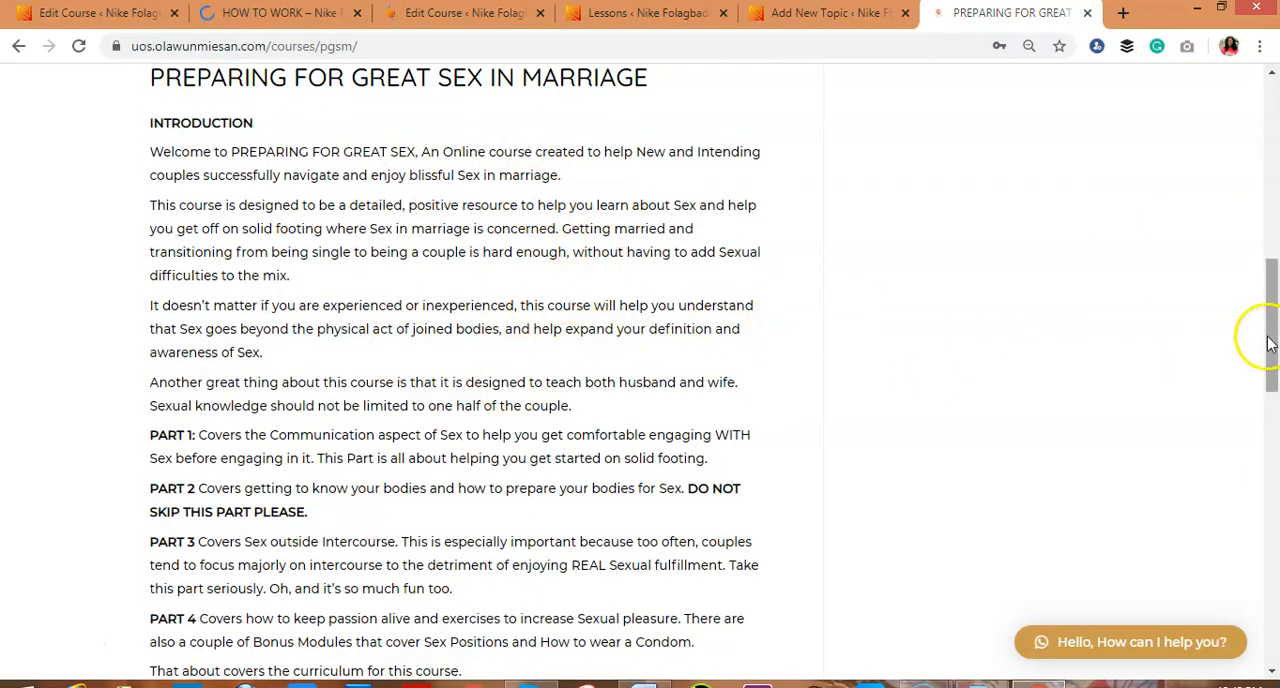
{"action": "left_click", "coordinate": [88, 18]}
{"action": "left_click", "coordinate": [474, 417]}
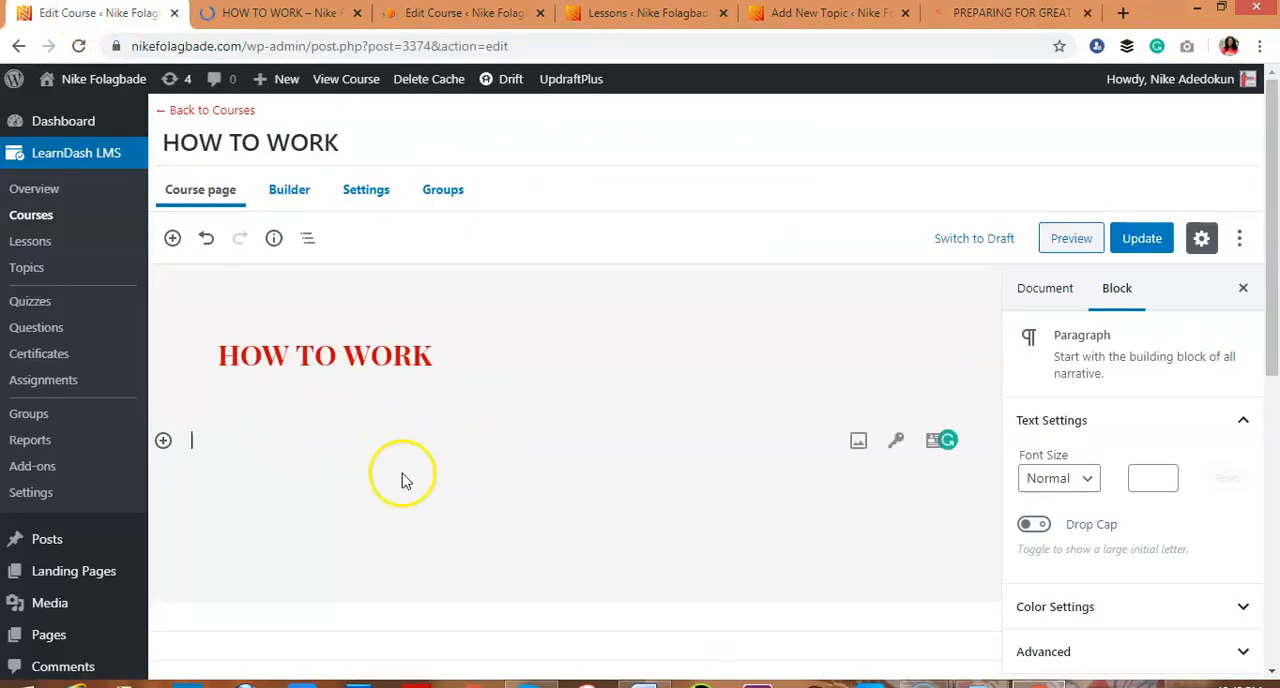
Compare the lessons in the course builder with the Course Content lists on the example course page and the public HOW TO WORK page
{"action": "left_click", "coordinate": [1007, 16]}
{"action": "left_click_drag", "start_coordinate": [1274, 262], "coordinate": [1275, 416]}
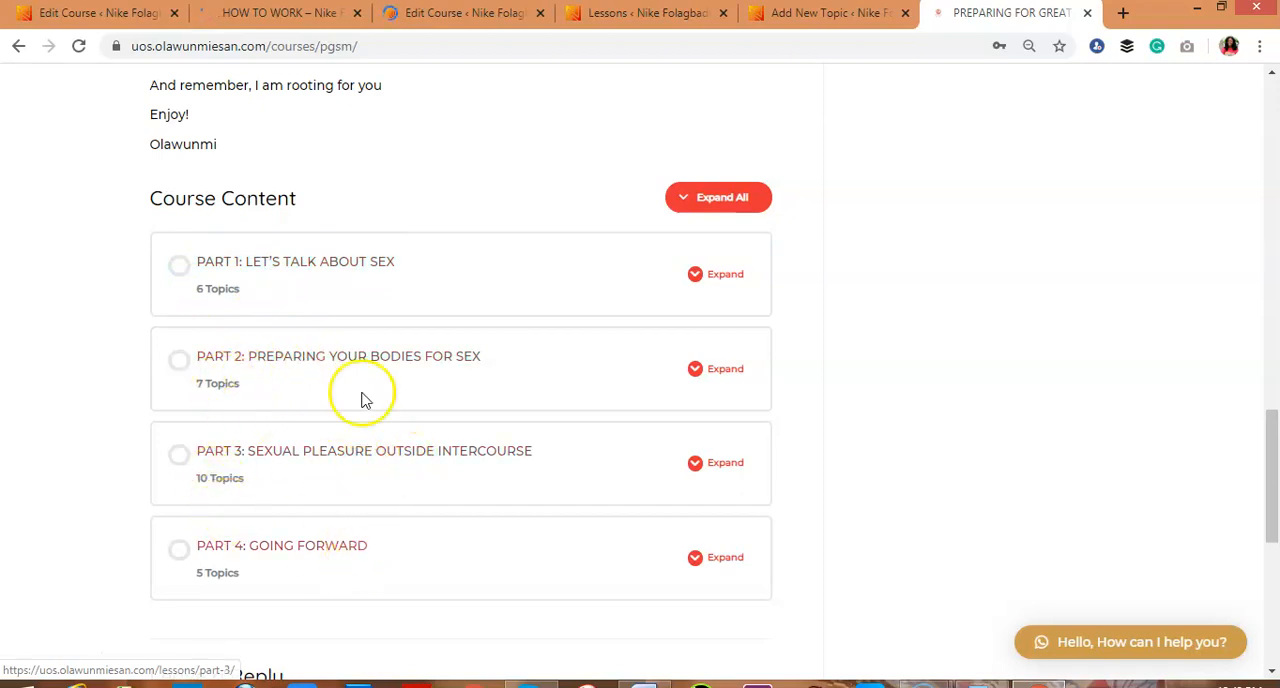
{"action": "left_click", "coordinate": [136, 14]}
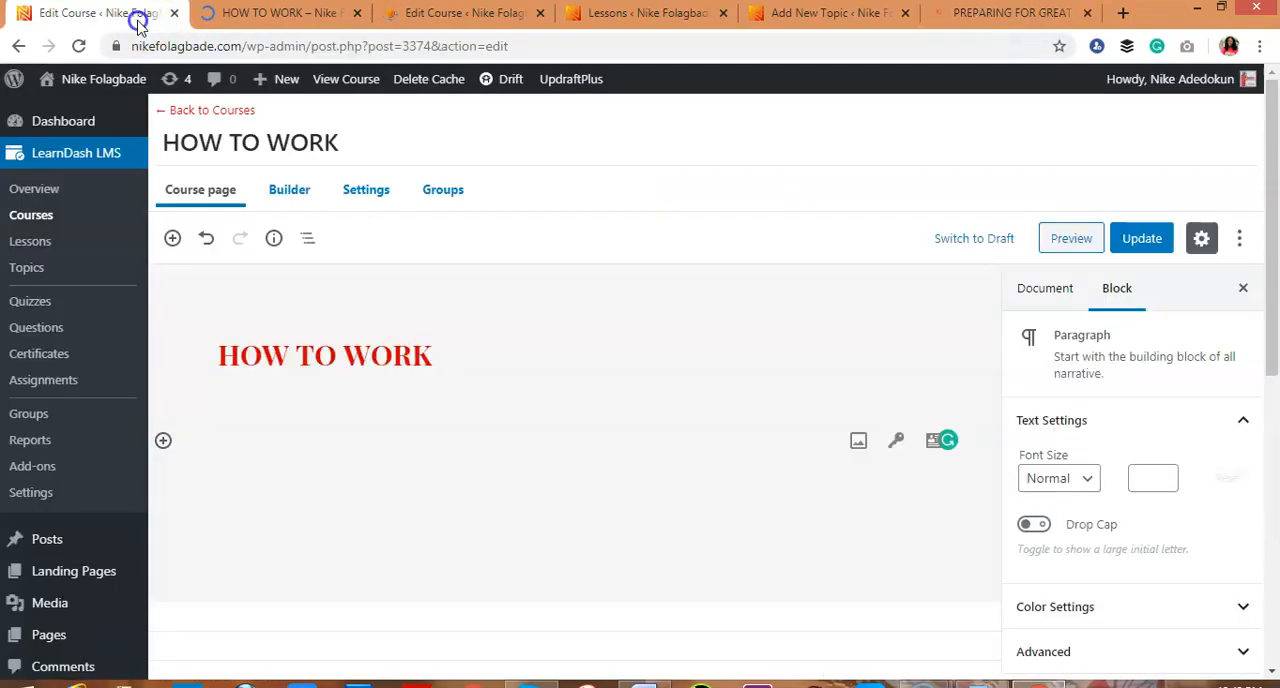
{"action": "left_click", "coordinate": [294, 196]}
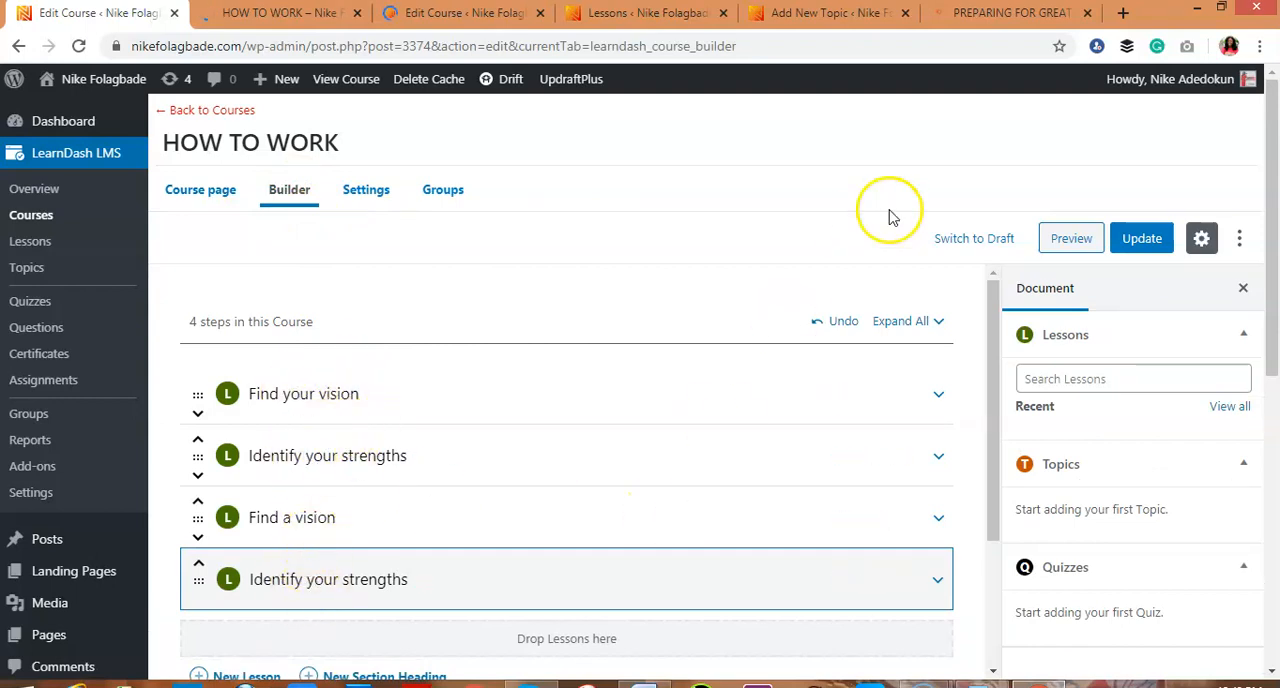
{"action": "left_click", "coordinate": [975, 20]}
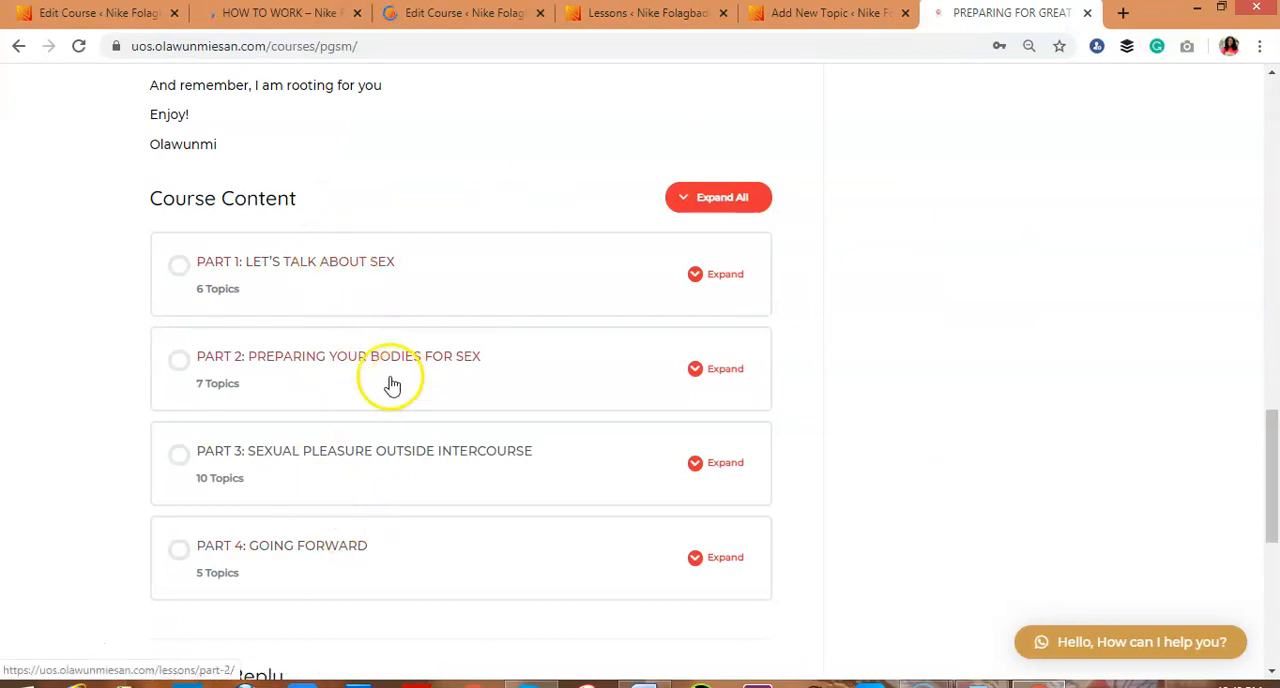
{"action": "left_click", "coordinate": [281, 24]}
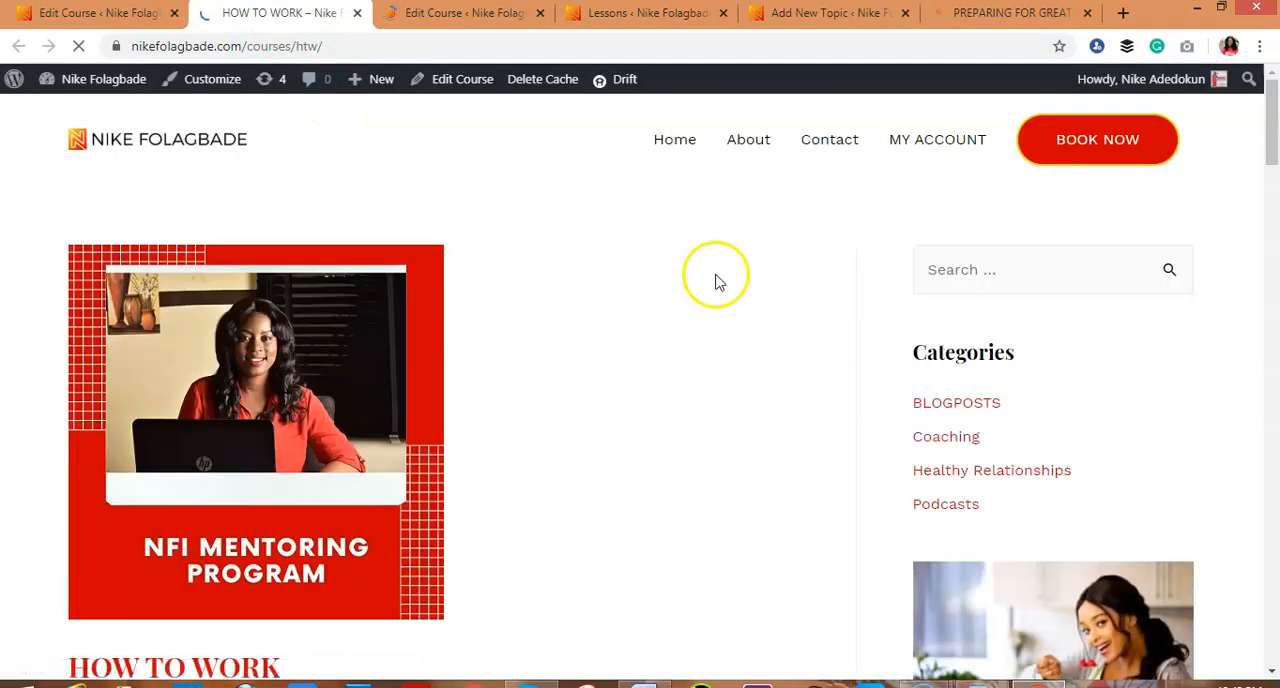
{"action": "left_click_drag", "start_coordinate": [1262, 114], "coordinate": [1275, 173]}
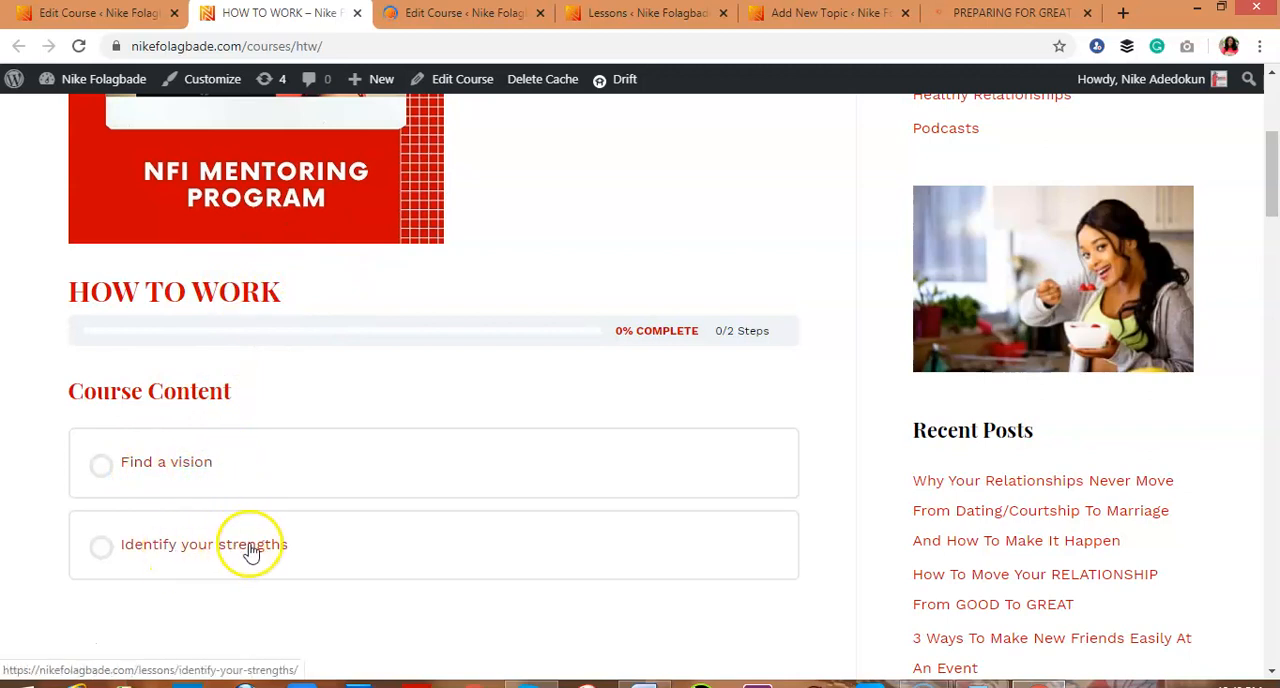
Open the "Find a vision" lesson for editing from the course builder, leaving the course editor without saving
{"action": "left_click", "coordinate": [123, 12]}
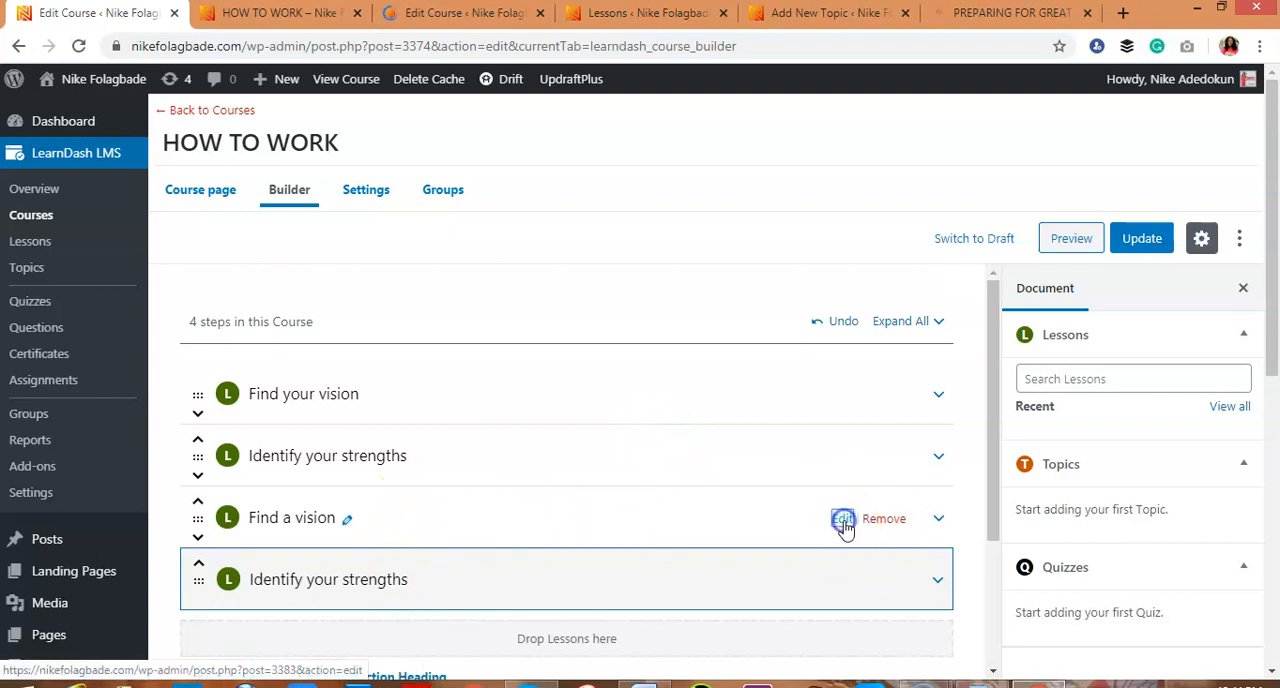
{"action": "left_click", "coordinate": [843, 520]}
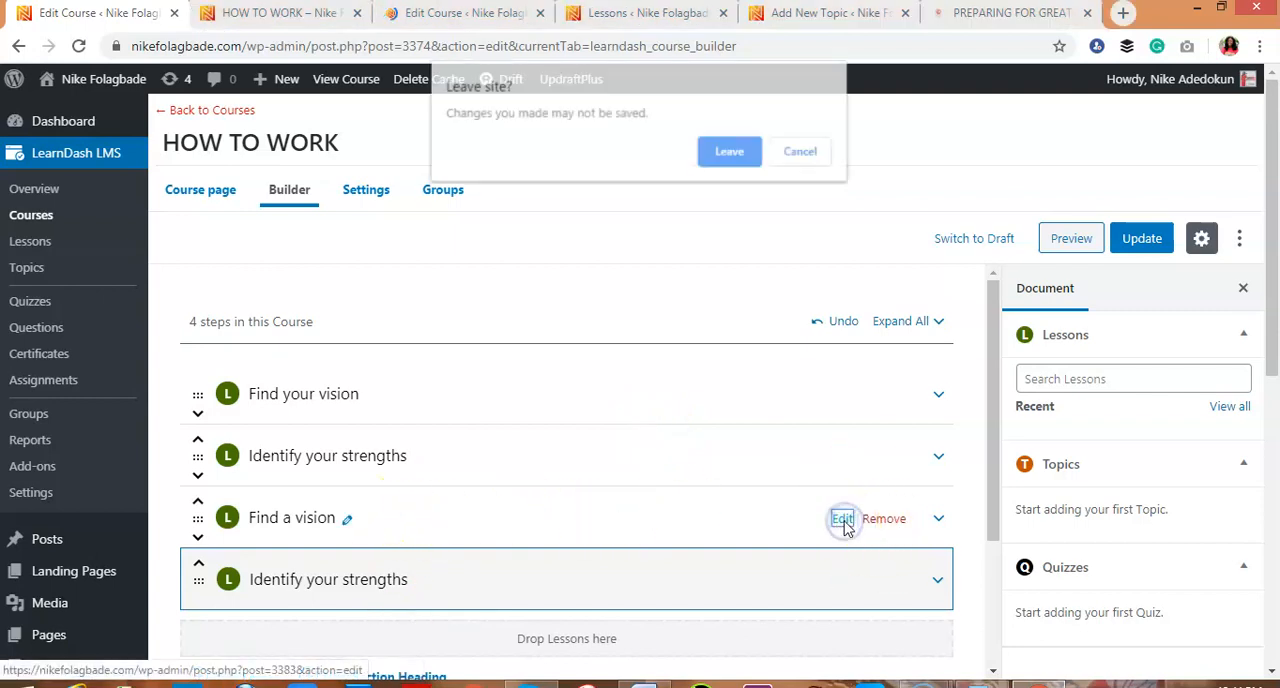
{"action": "left_click", "coordinate": [729, 151]}
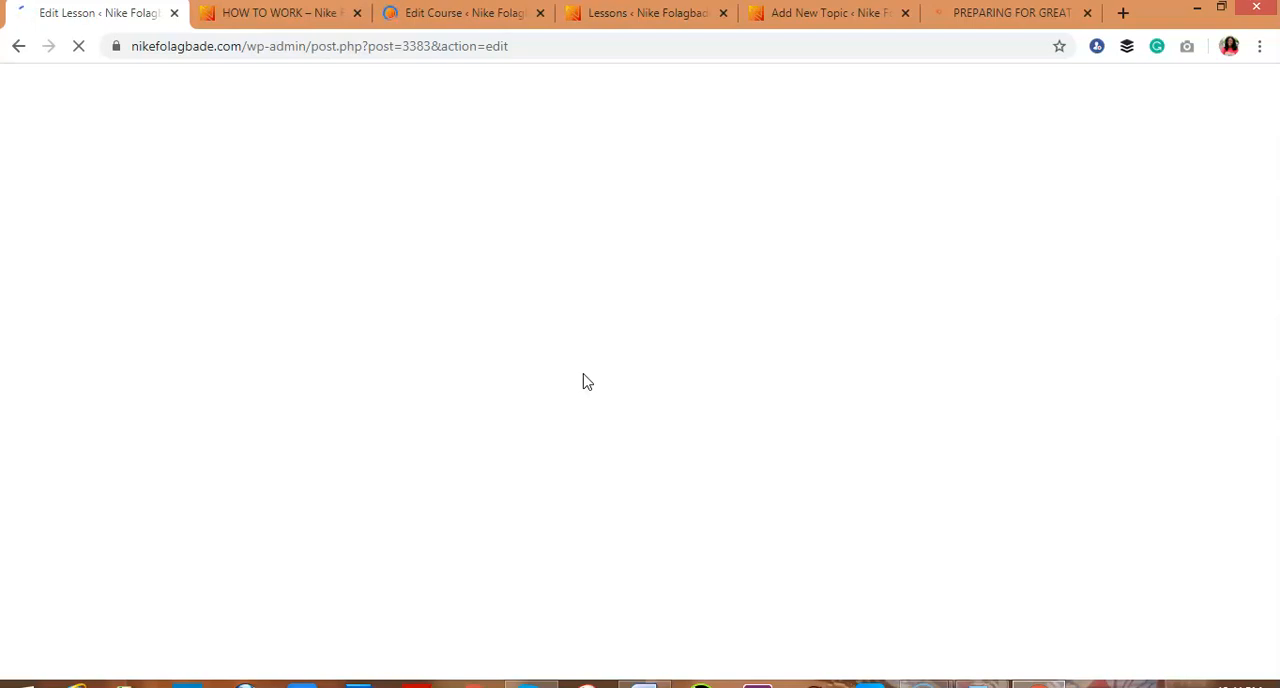
Copy the text from THINGS TO NOTE through the TOPICS line in the PGSM FULL SCRIPT FOR LMS Word document, and return to the browser
{"action": "left_click", "coordinate": [644, 685]}
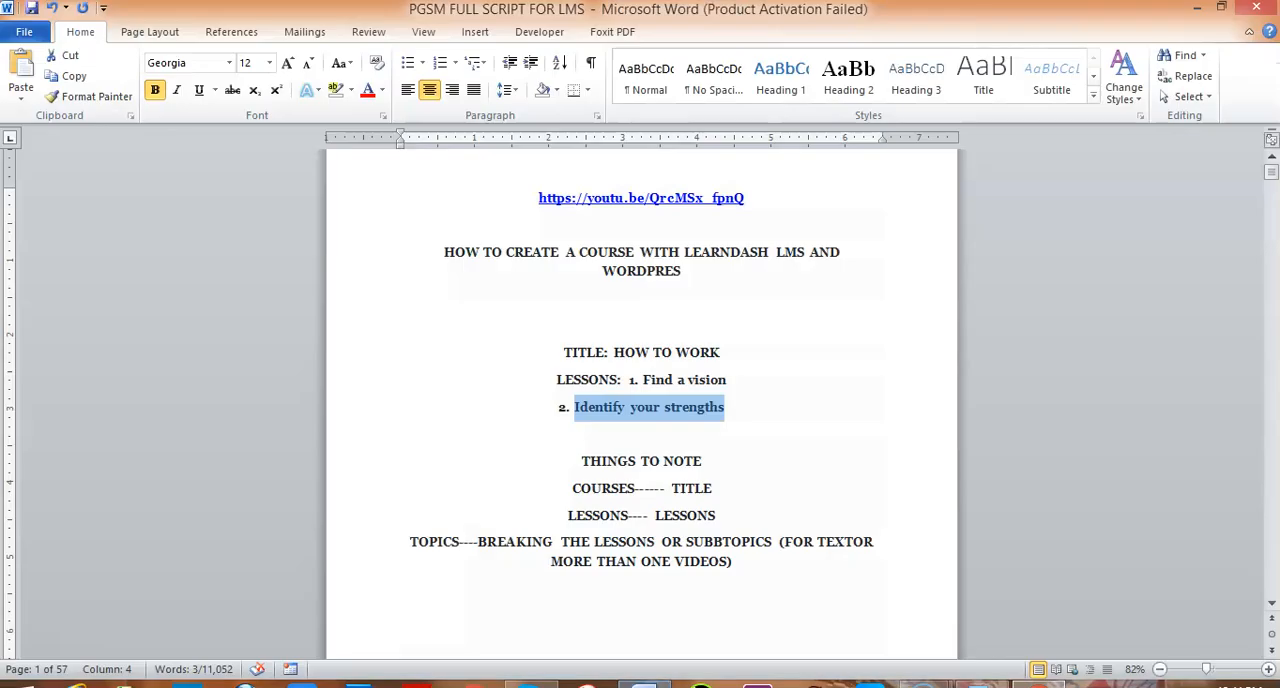
{"action": "left_click_drag", "start_coordinate": [580, 461], "coordinate": [748, 557]}
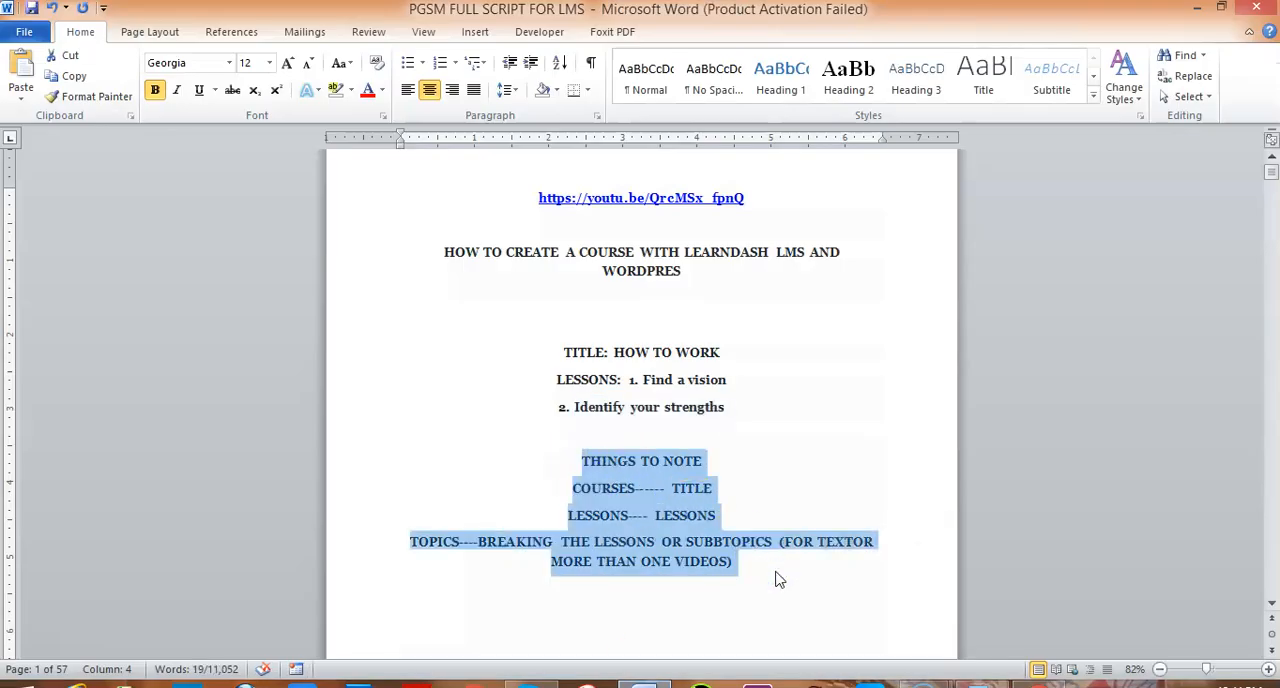
{"action": "key", "text": "alt+Tab"}
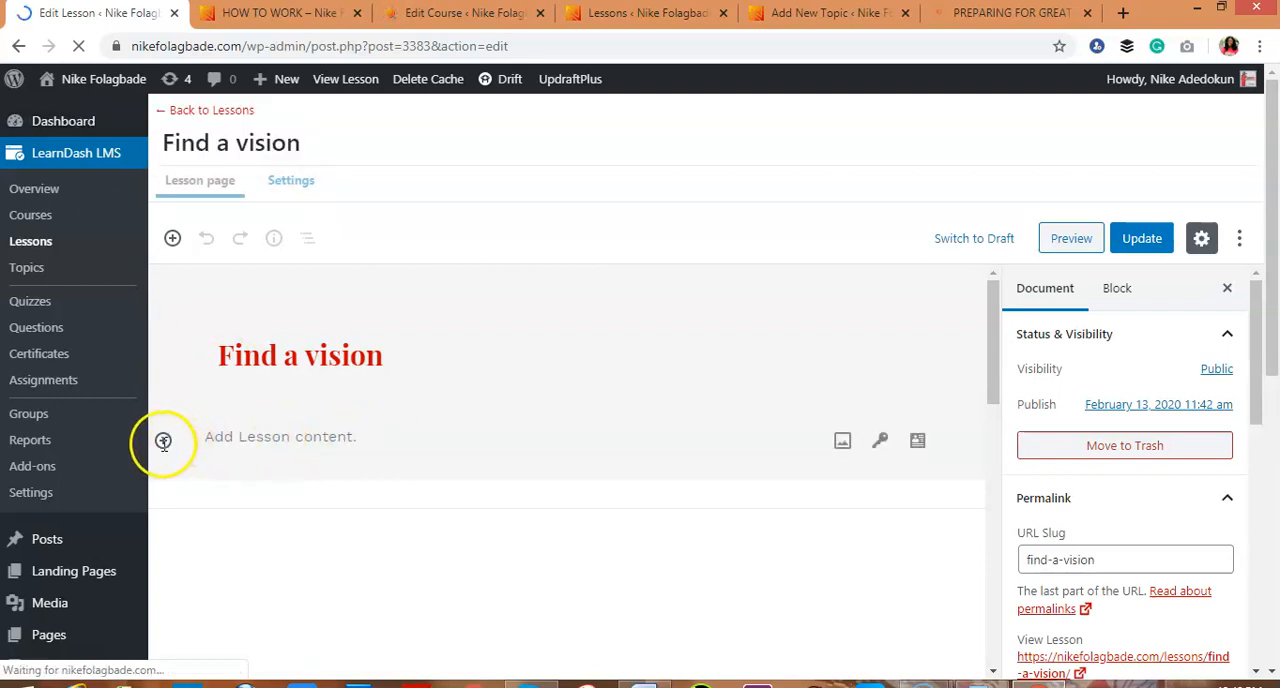
Look through the common block types available for the lesson, and paste the copied THINGS TO NOTE text as the "Find a vision" content
{"action": "left_click", "coordinate": [164, 445]}
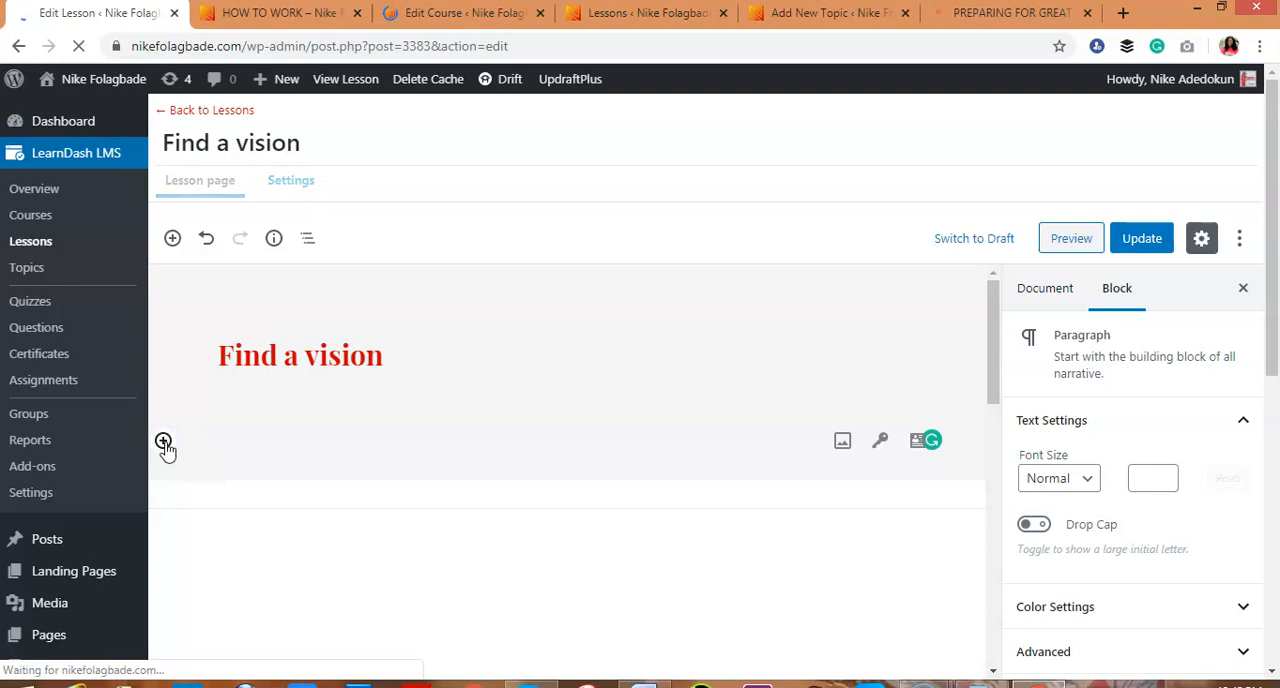
{"action": "left_click", "coordinate": [163, 443]}
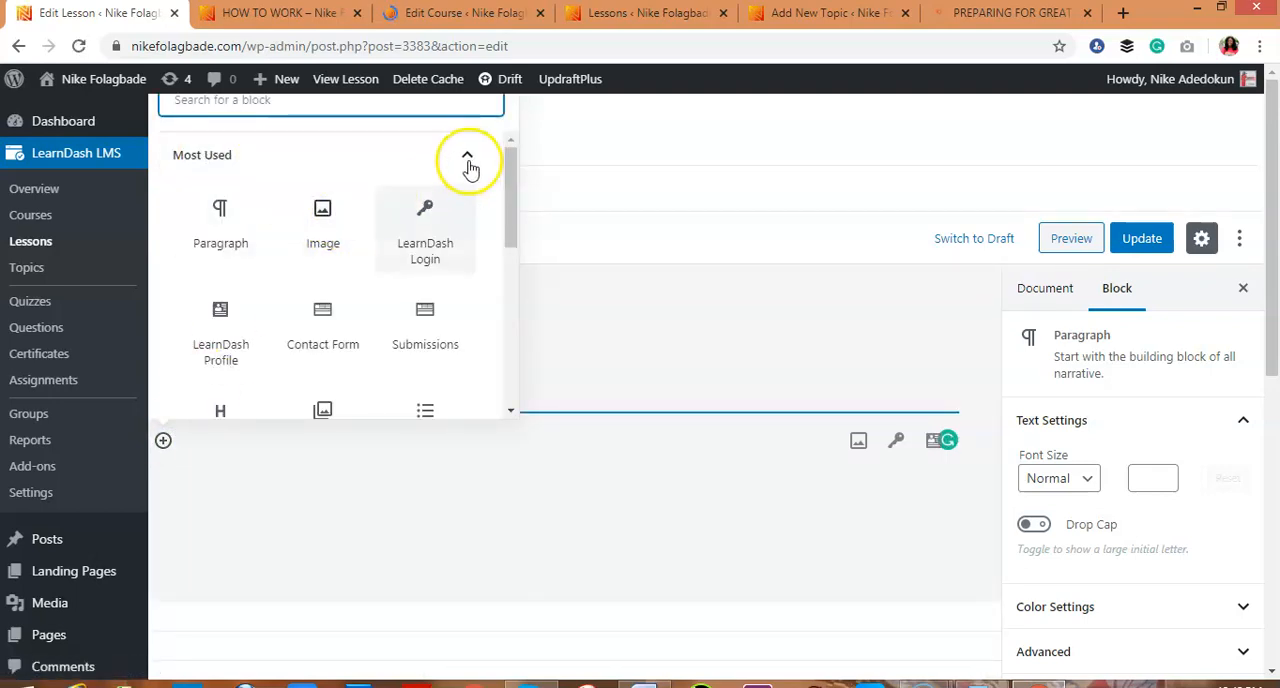
{"action": "left_click", "coordinate": [468, 158]}
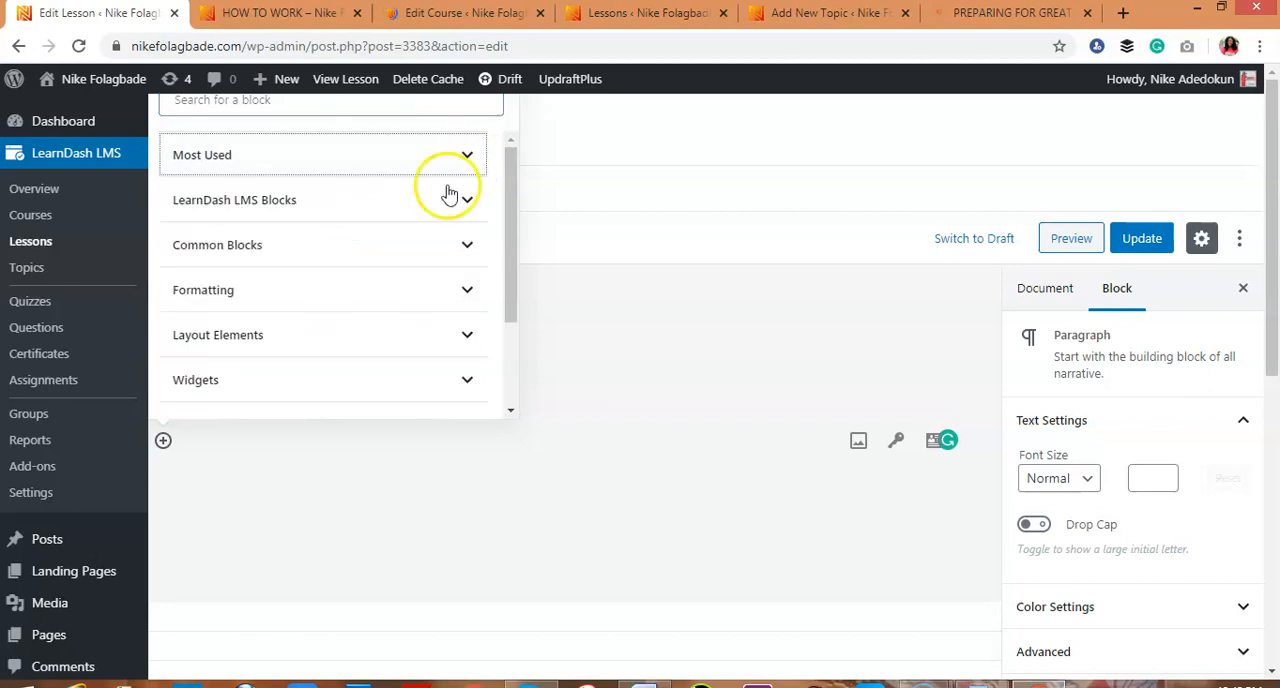
{"action": "left_click", "coordinate": [465, 243]}
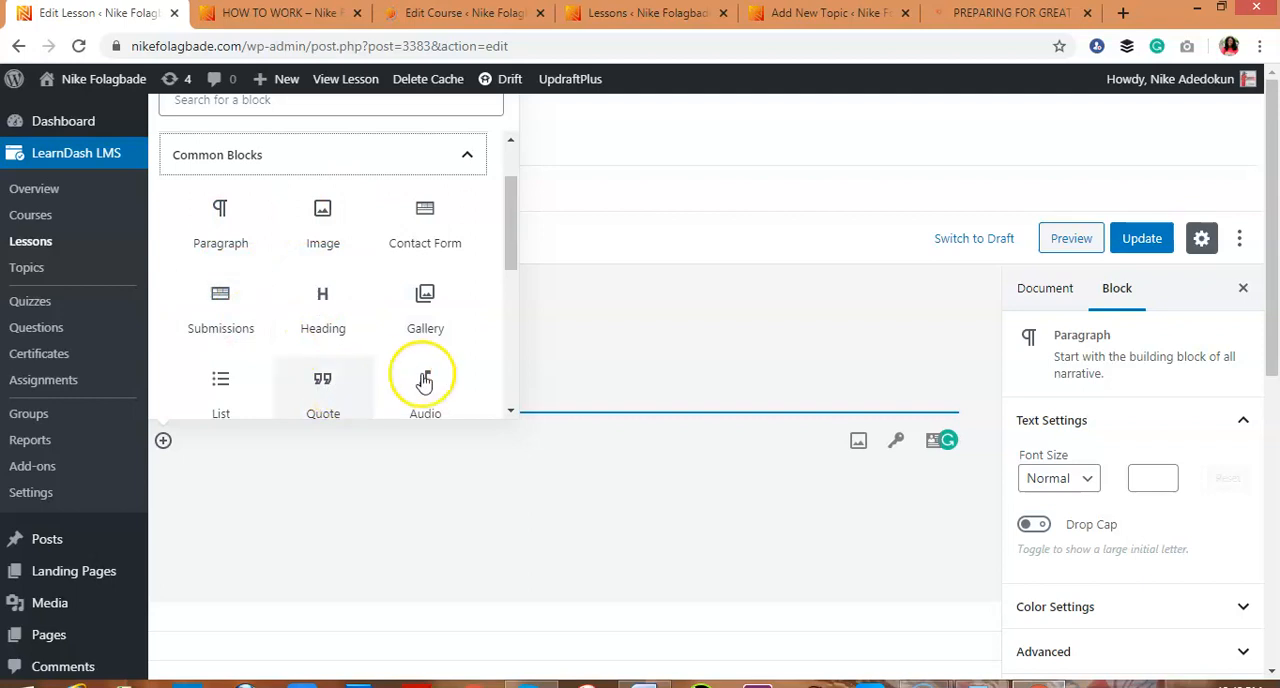
{"action": "left_click_drag", "start_coordinate": [513, 252], "coordinate": [511, 308]}
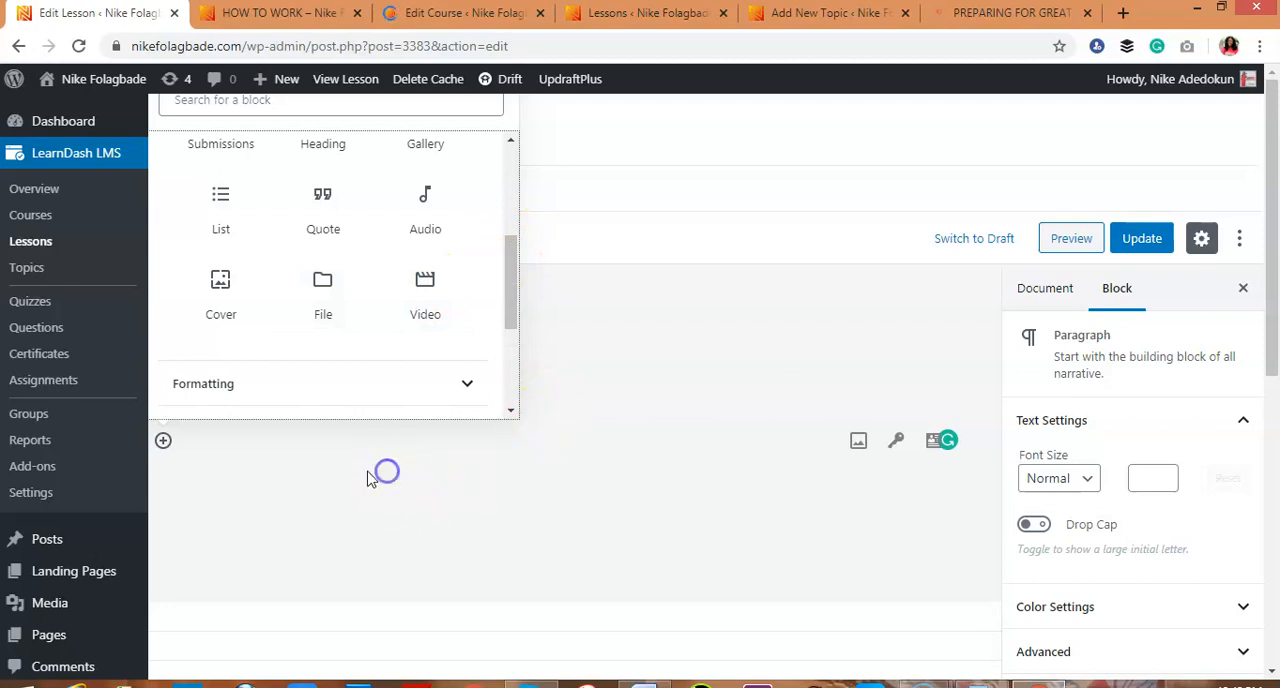
{"action": "left_click", "coordinate": [169, 450]}
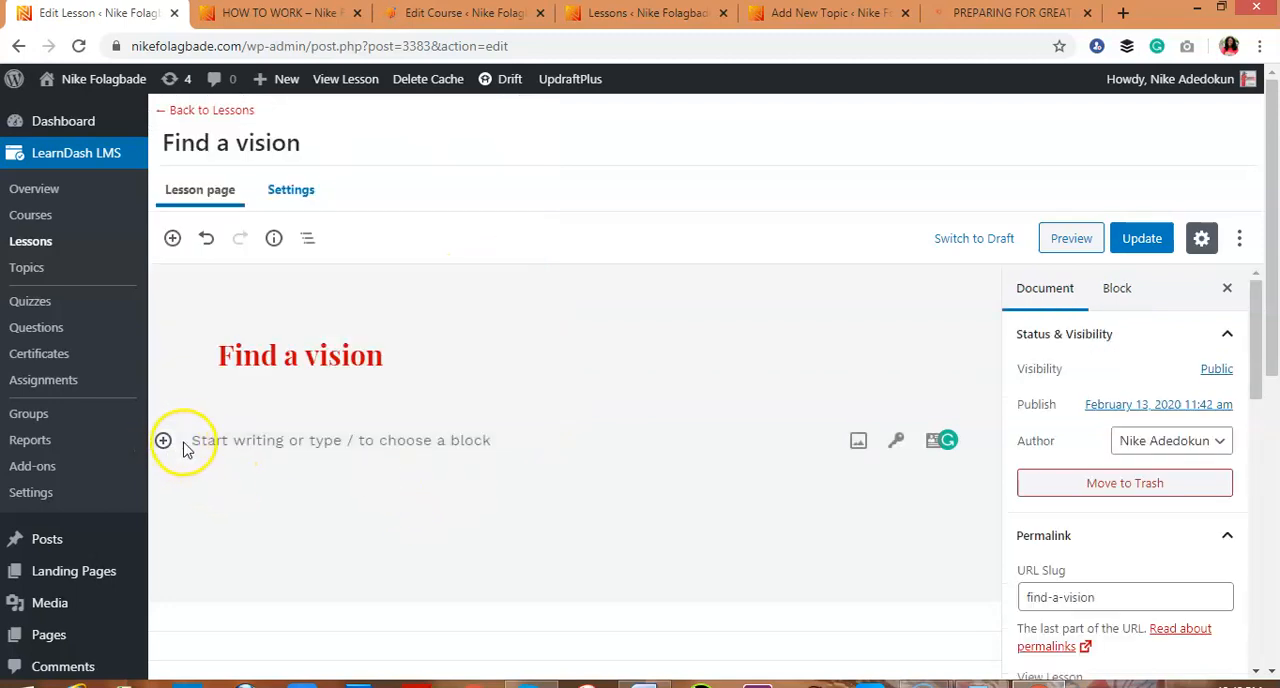
{"action": "left_click", "coordinate": [251, 446]}
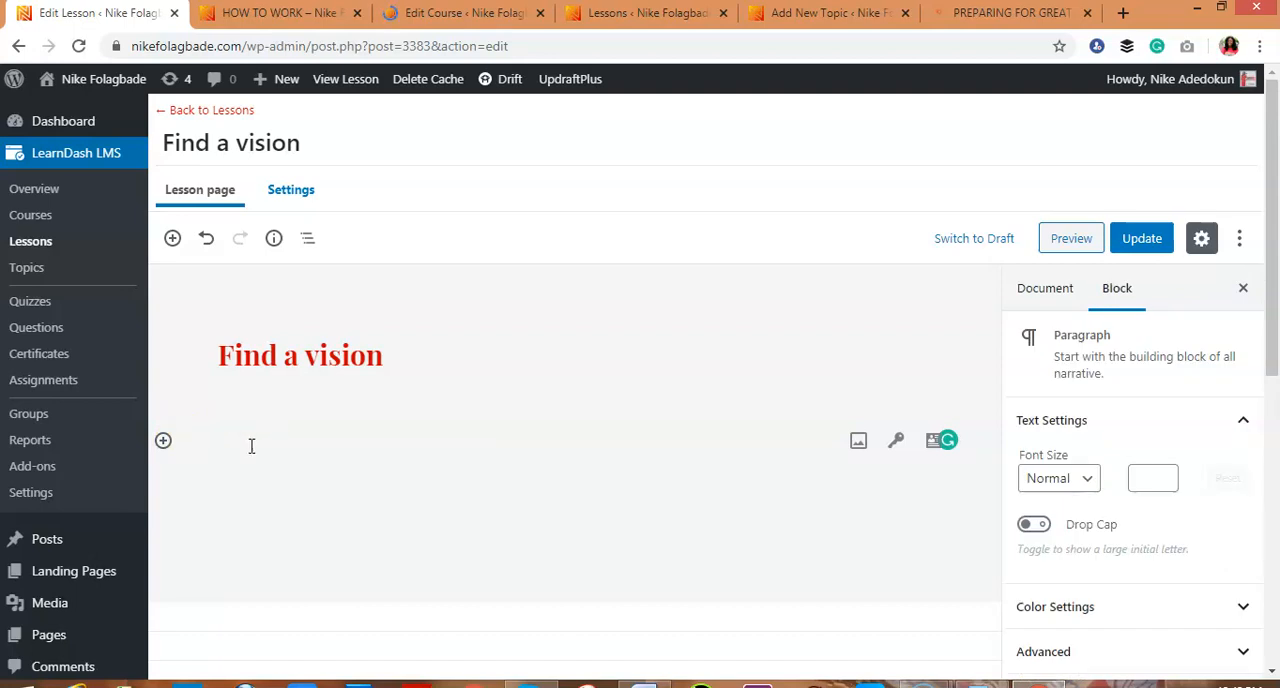
{"action": "type", "text": "THINGS TO NOTE COURSES------ TITLE TOPICS----BREAKING THE LESSONS OR SUBBTOPICS (FOR TEXTOR MORE THAN ONE VIDEOS)"}
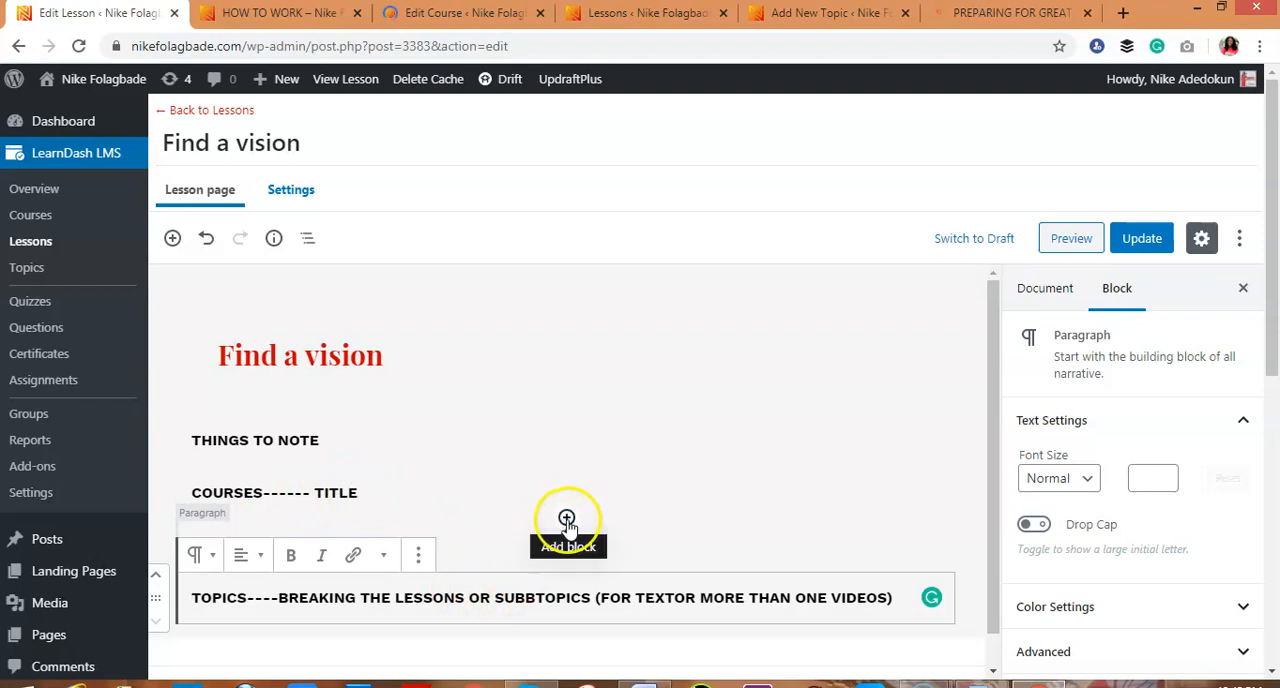
Insert the media library portrait of the curly-haired woman in black between the COURSES and LESSONS lines, and align it to the center
{"action": "left_click", "coordinate": [566, 519]}
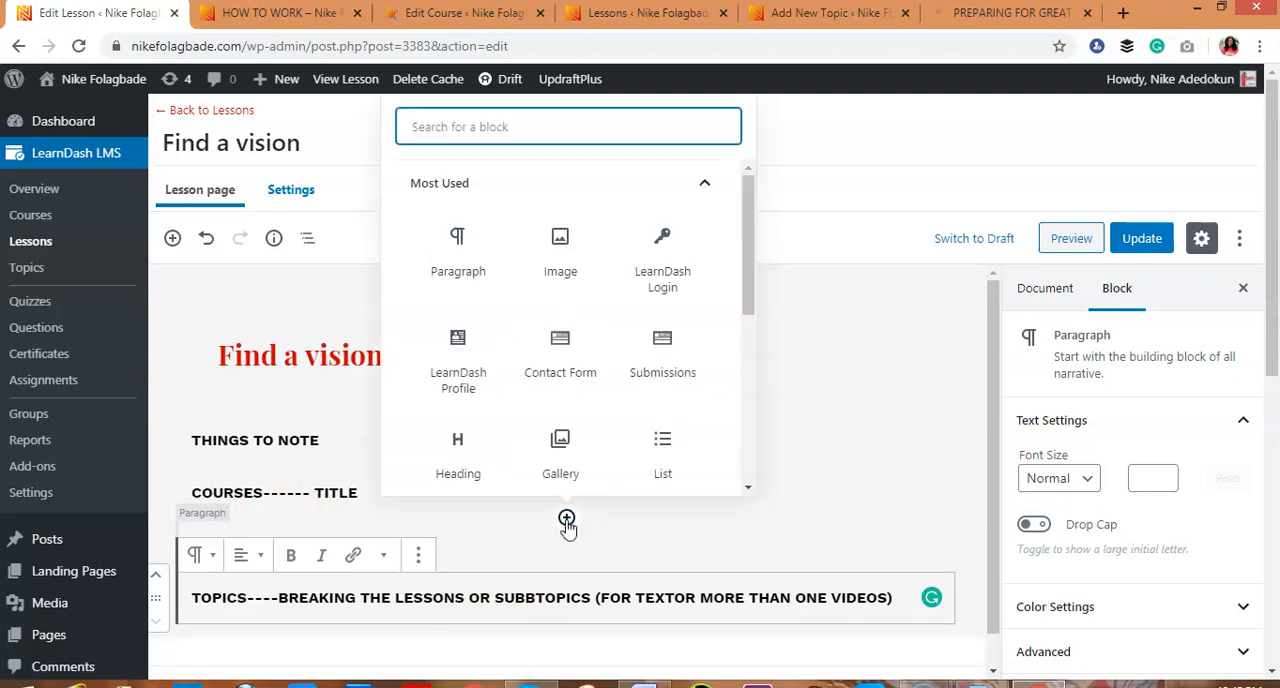
{"action": "left_click", "coordinate": [566, 266]}
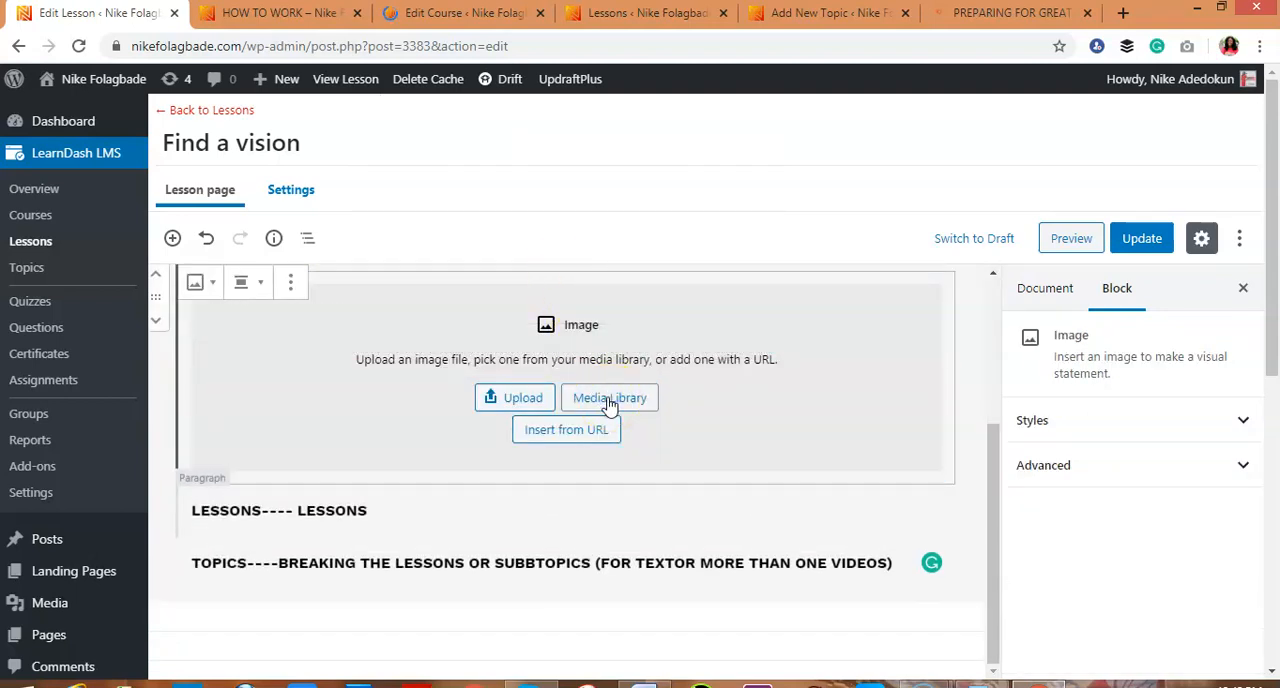
{"action": "left_click", "coordinate": [609, 399]}
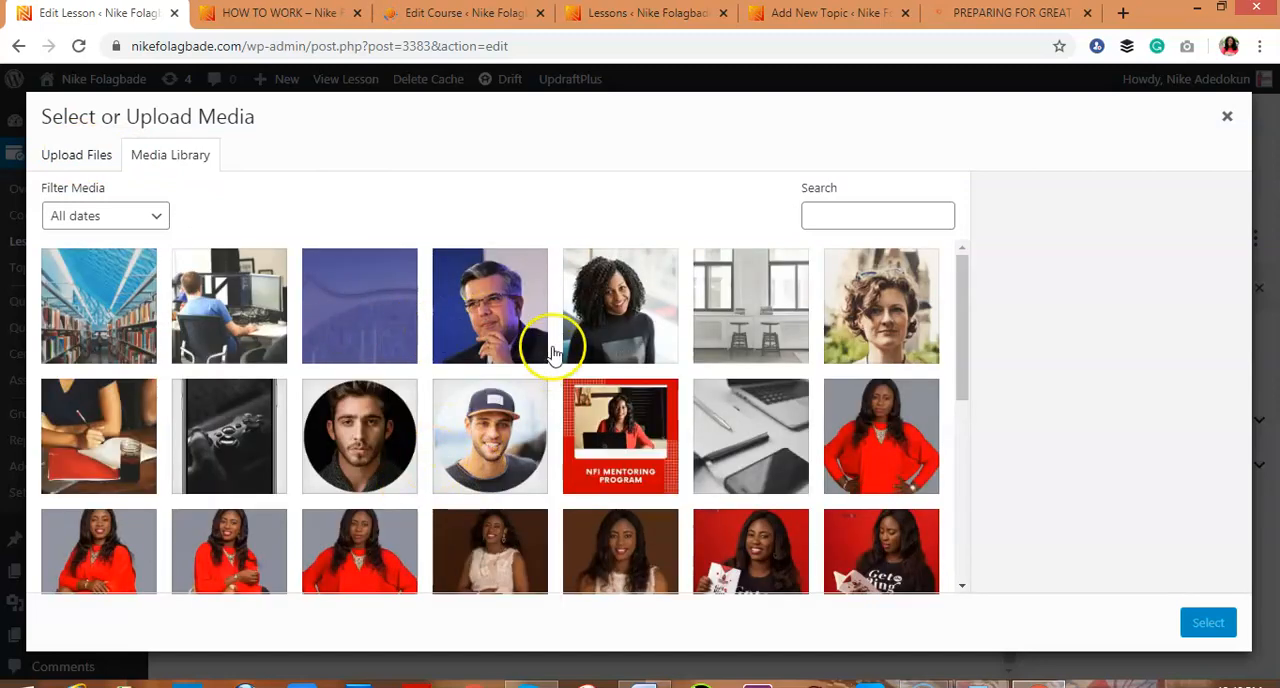
{"action": "left_click", "coordinate": [617, 293]}
{"action": "left_click", "coordinate": [1205, 622]}
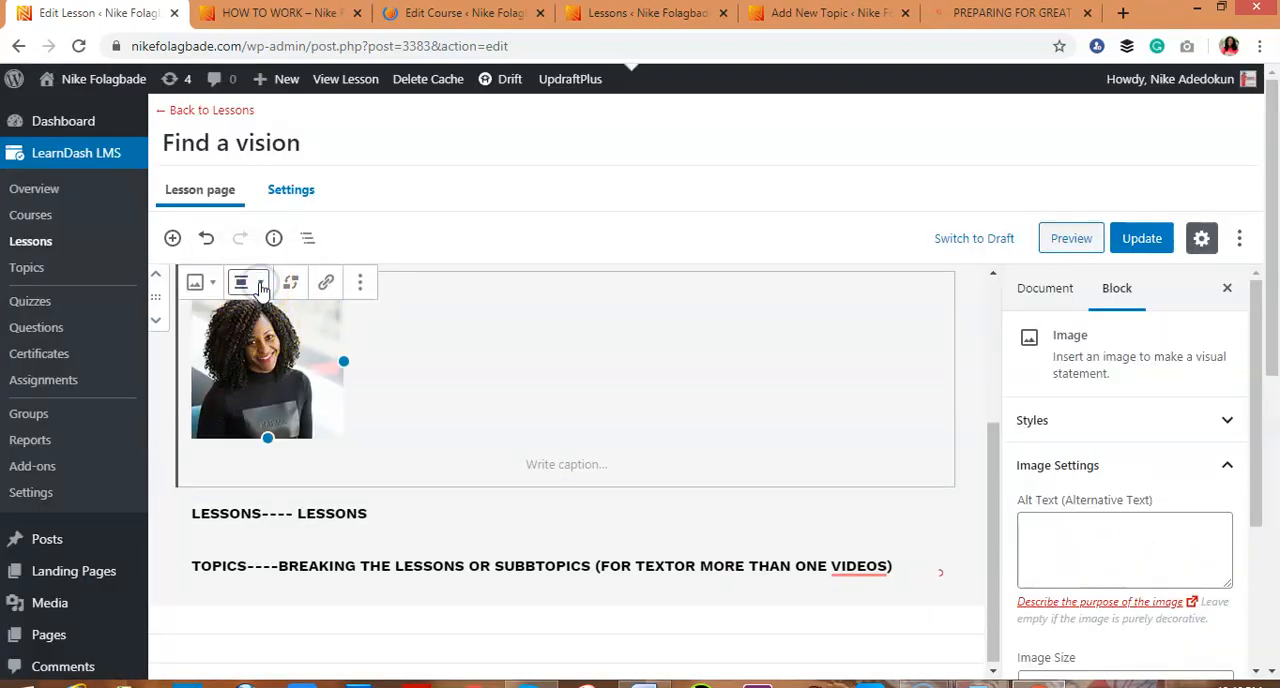
{"action": "left_click", "coordinate": [259, 286]}
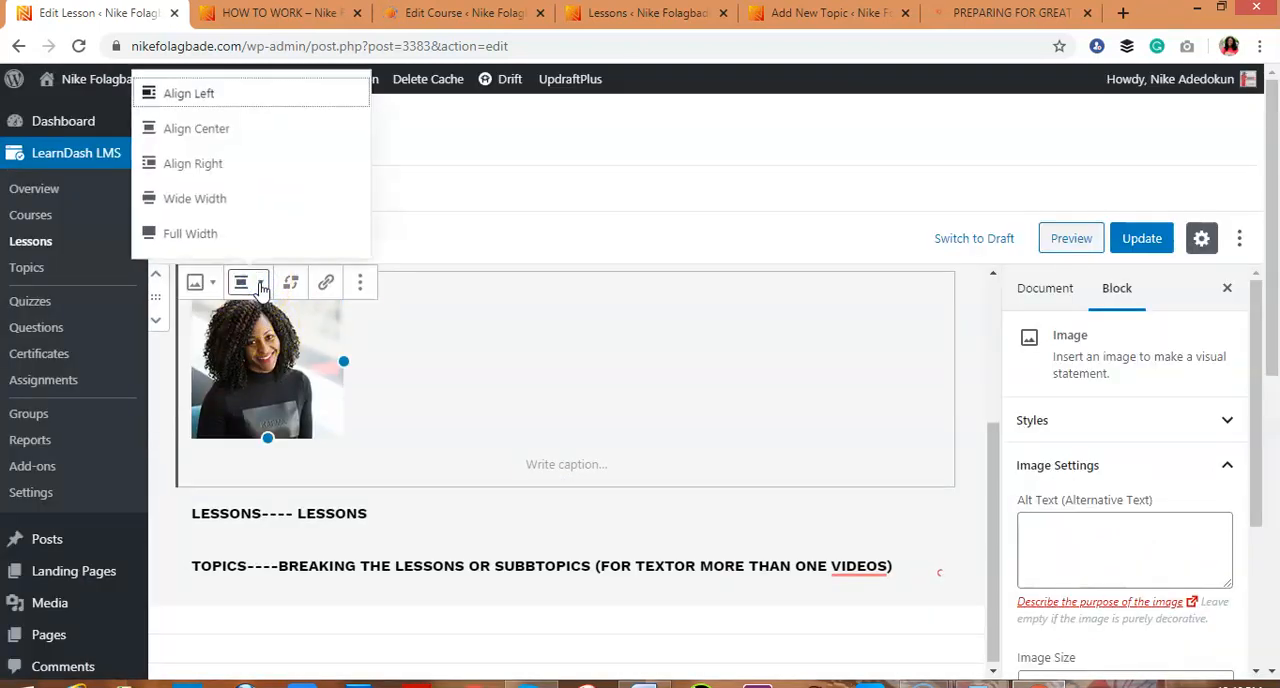
{"action": "left_click", "coordinate": [222, 128]}
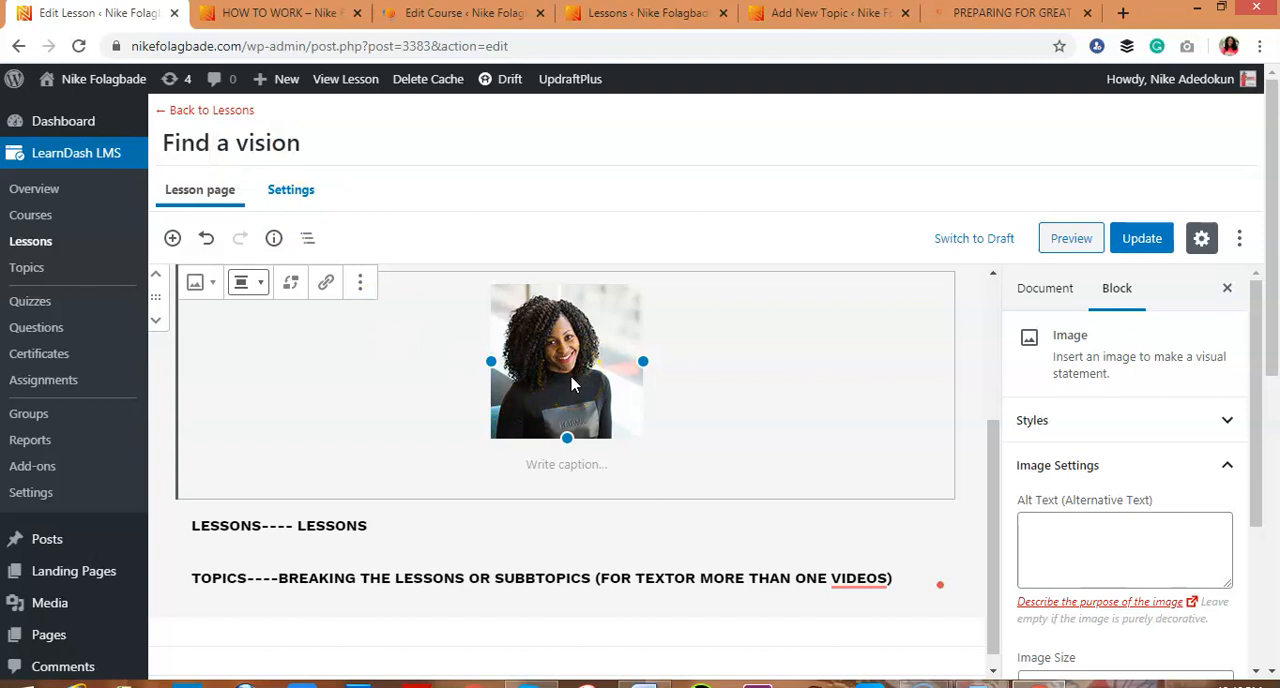
Add an empty paragraph after the TOPICS line at the end of the lesson content
{"action": "left_click_drag", "start_coordinate": [986, 489], "coordinate": [997, 545]}
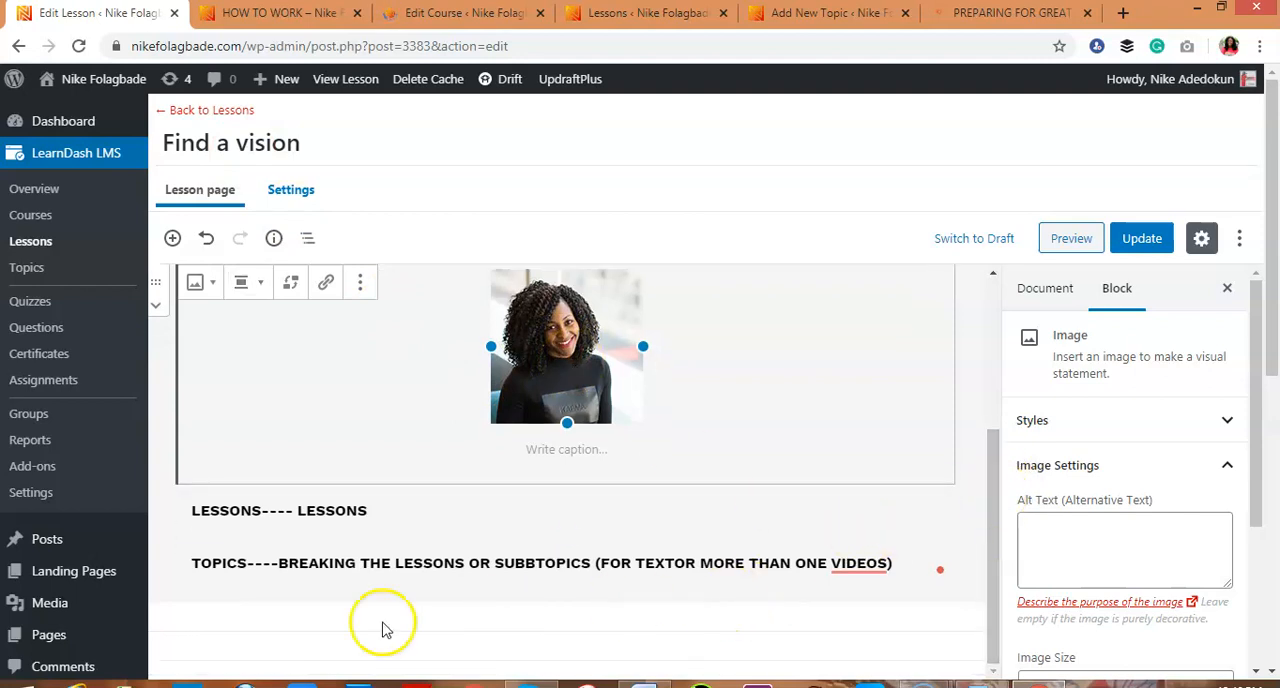
{"action": "left_click", "coordinate": [206, 590]}
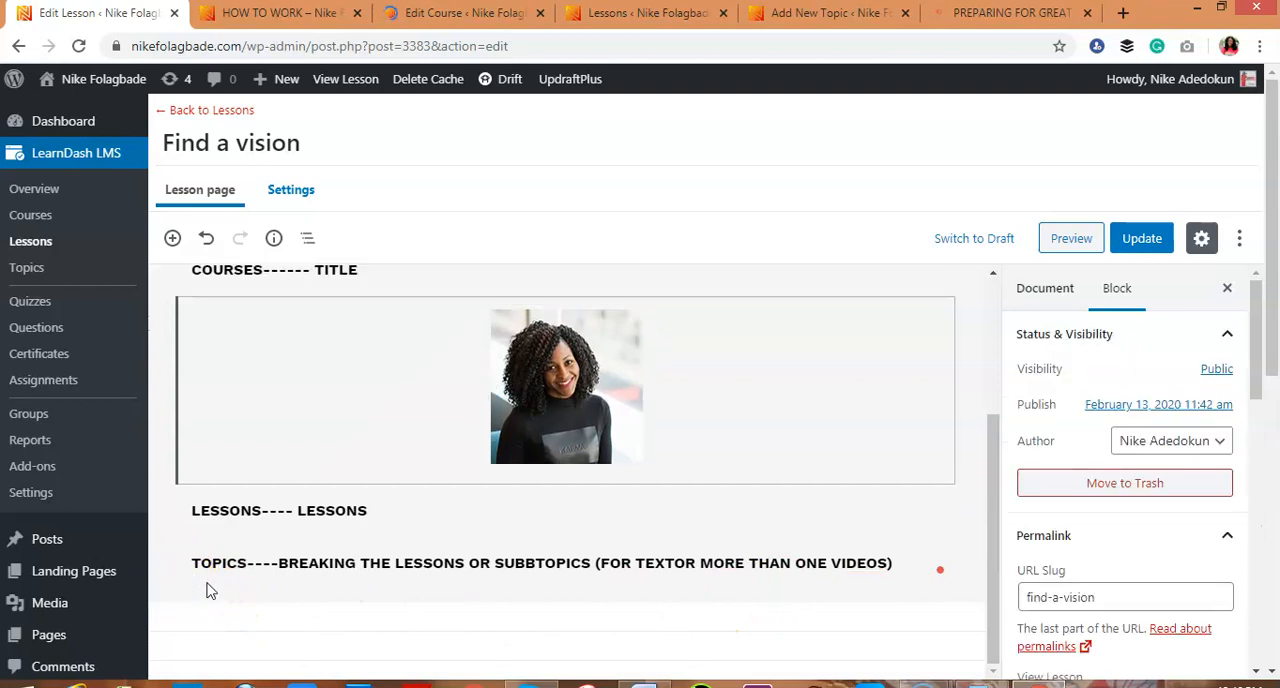
{"action": "left_click", "coordinate": [900, 566]}
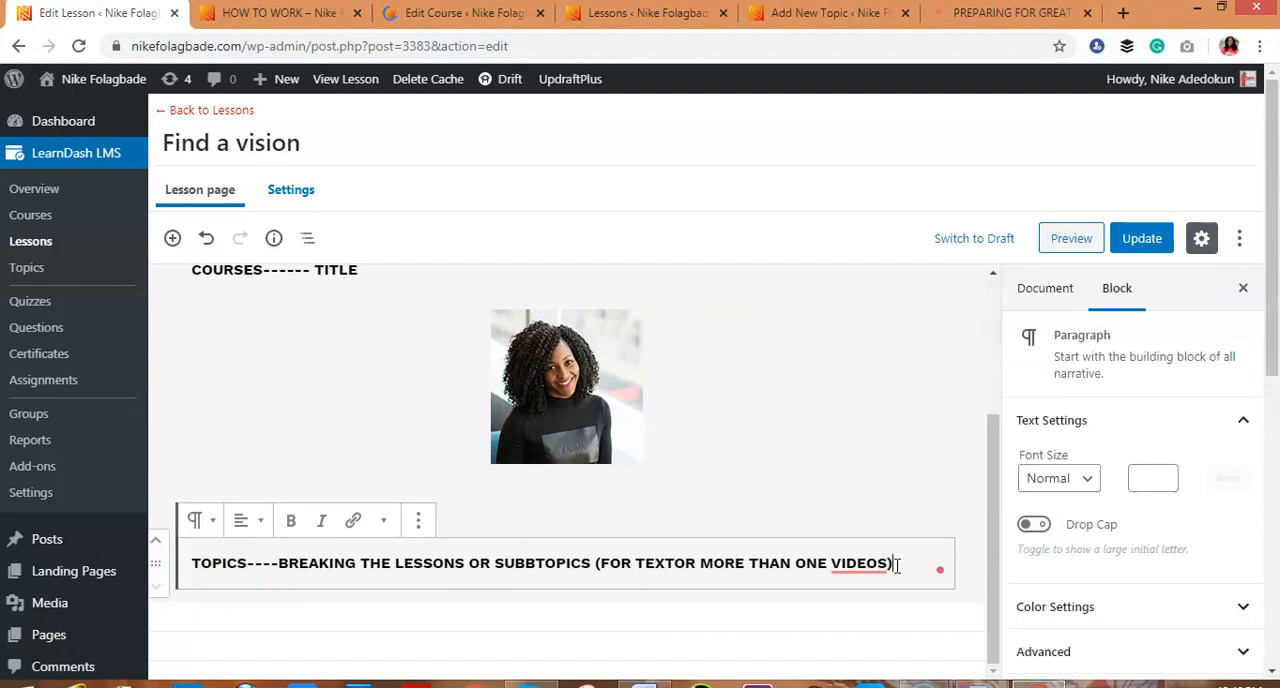
{"action": "key", "text": "Return"}
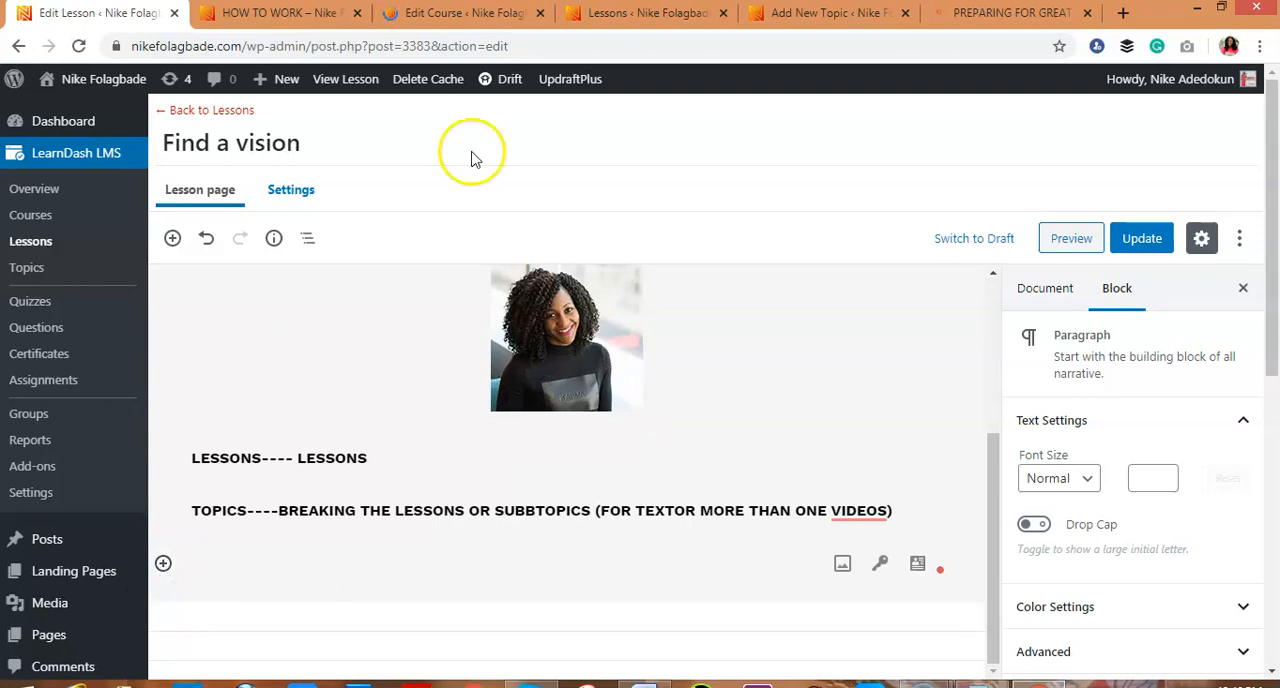
Open the settings of the "Find a vision" lesson and enable Video Progression
{"action": "left_click", "coordinate": [300, 192]}
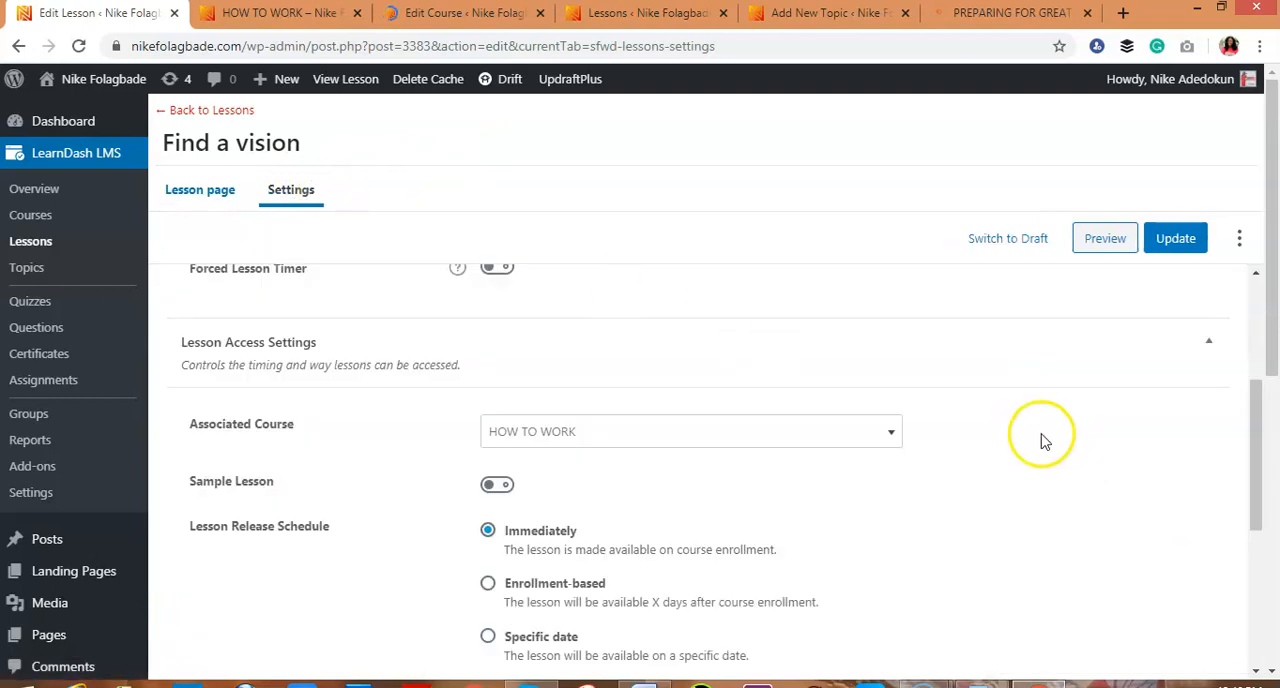
{"action": "left_click_drag", "start_coordinate": [1249, 491], "coordinate": [1251, 390]}
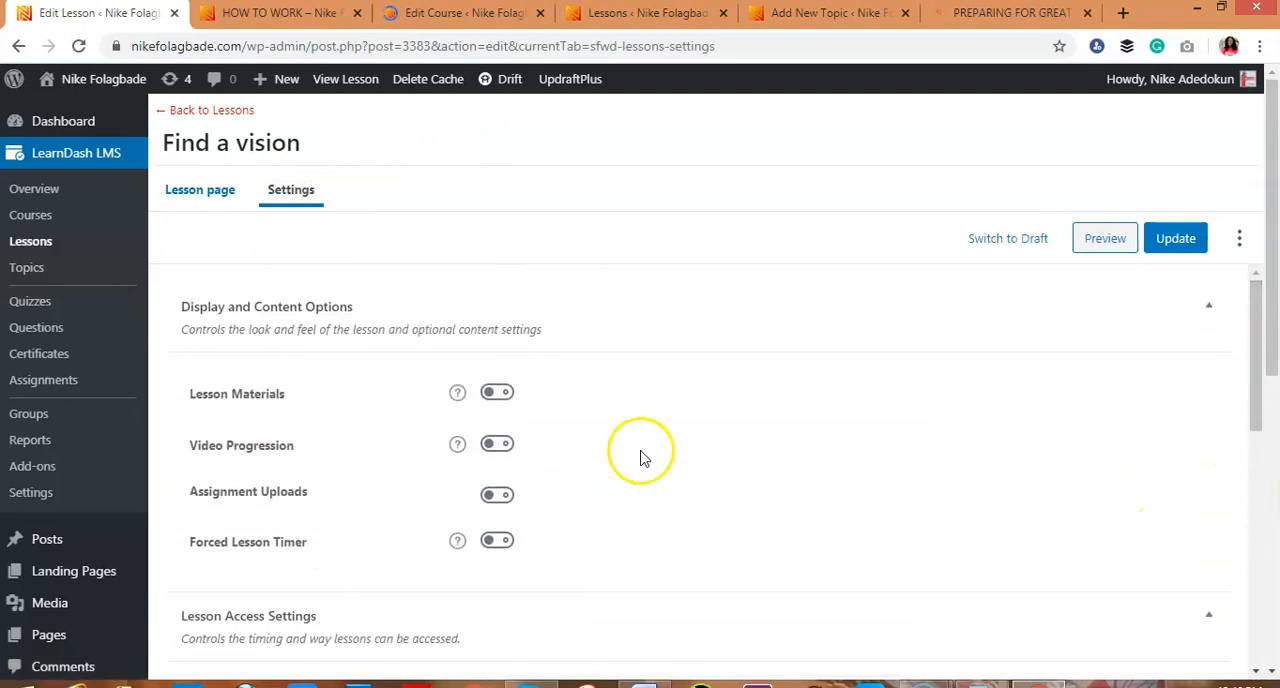
{"action": "left_click", "coordinate": [494, 446]}
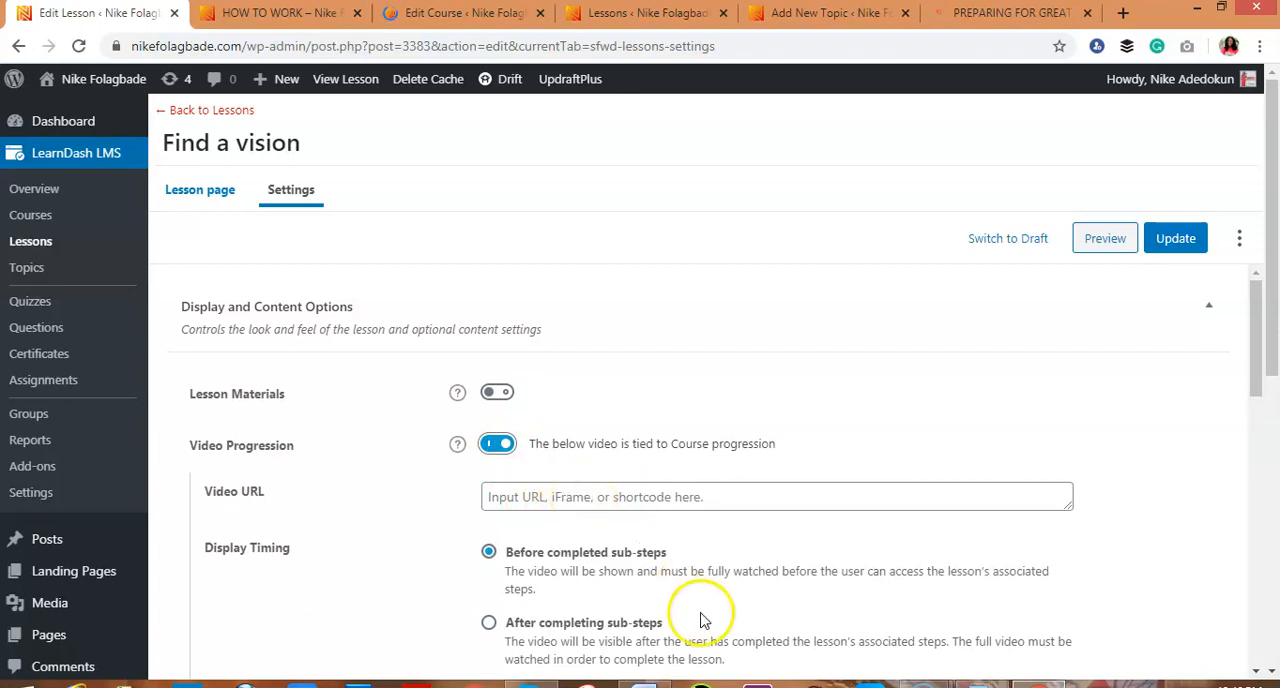
Copy the youtu.be link from the beginning of the Word script and paste it as the lesson's Video URL
{"action": "left_click", "coordinate": [645, 683]}
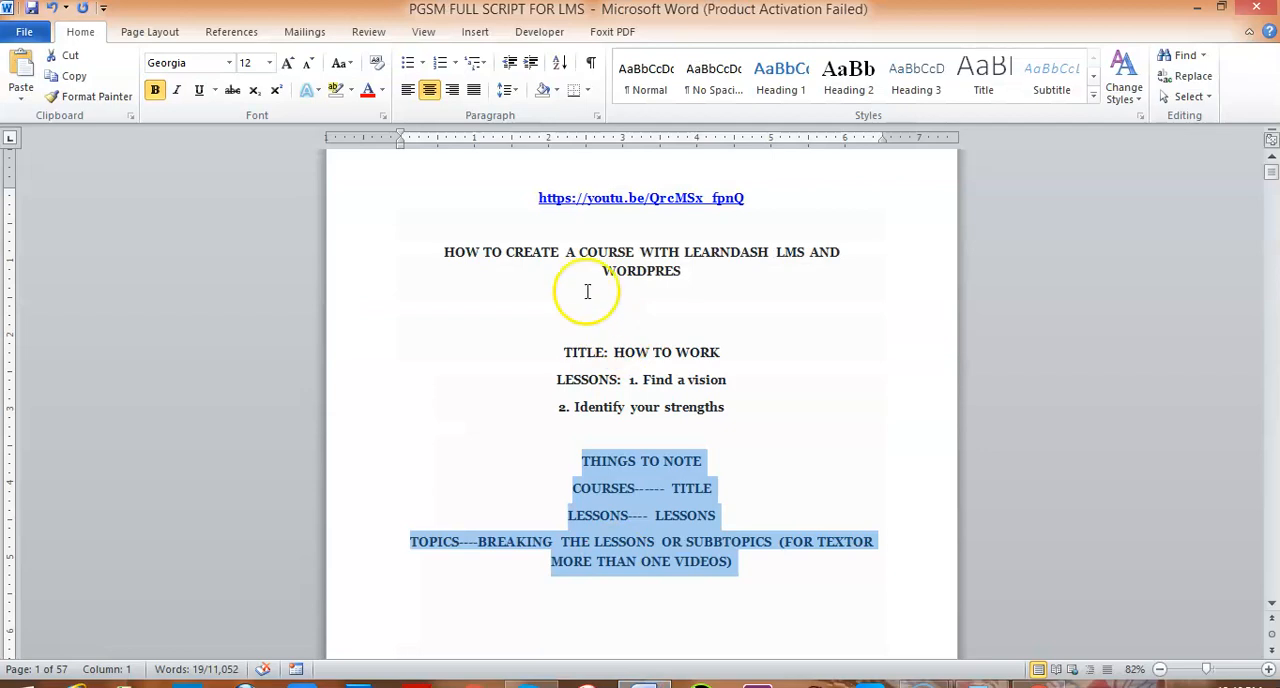
{"action": "left_click_drag", "start_coordinate": [538, 199], "coordinate": [680, 213]}
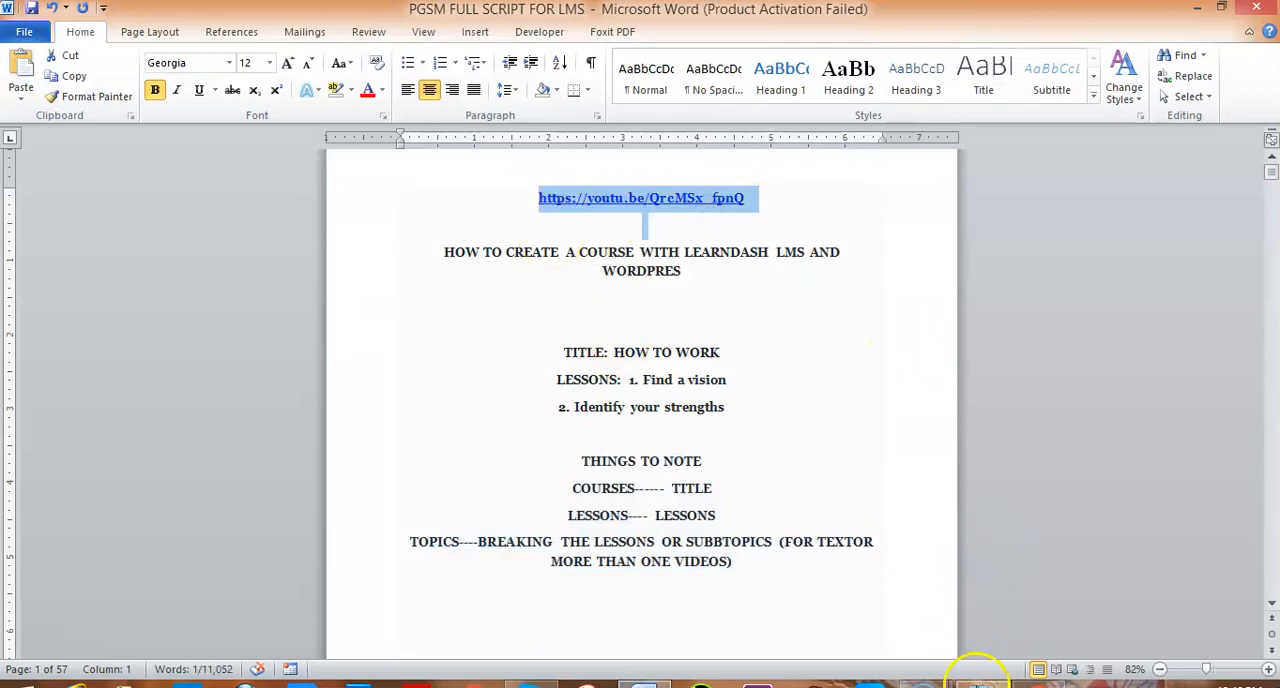
{"action": "left_click", "coordinate": [1037, 684]}
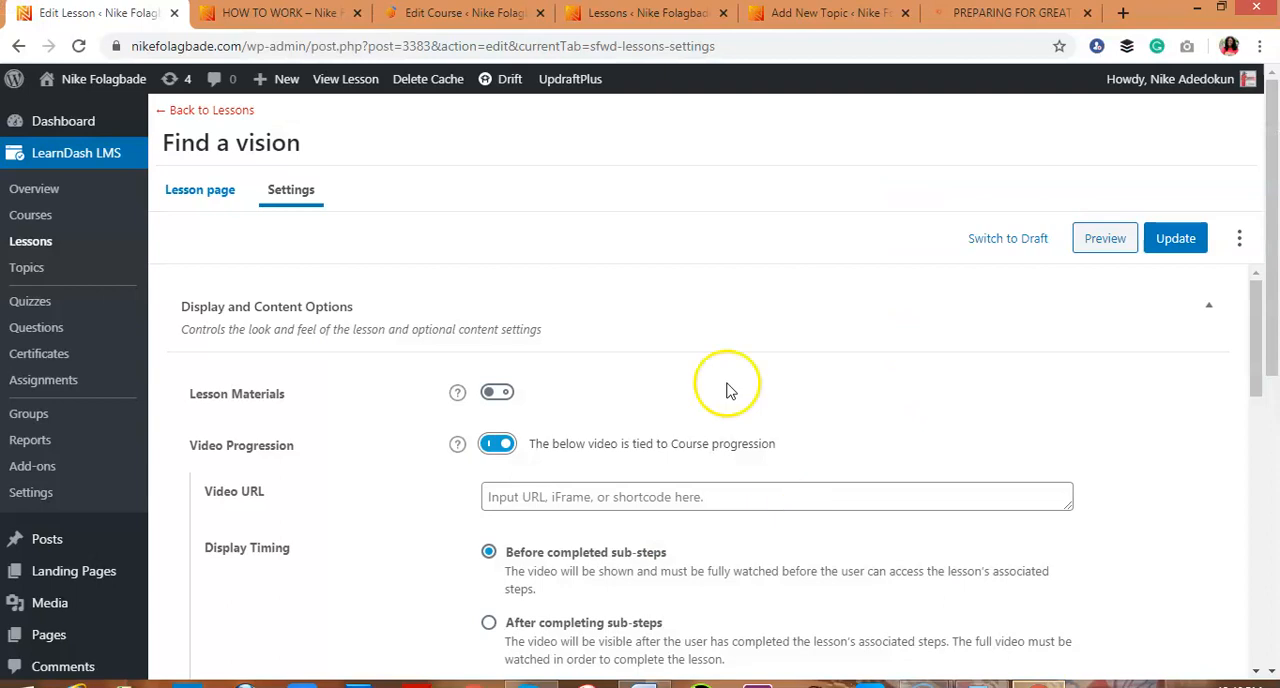
{"action": "left_click", "coordinate": [667, 508]}
{"action": "key", "text": "ctrl+v"}
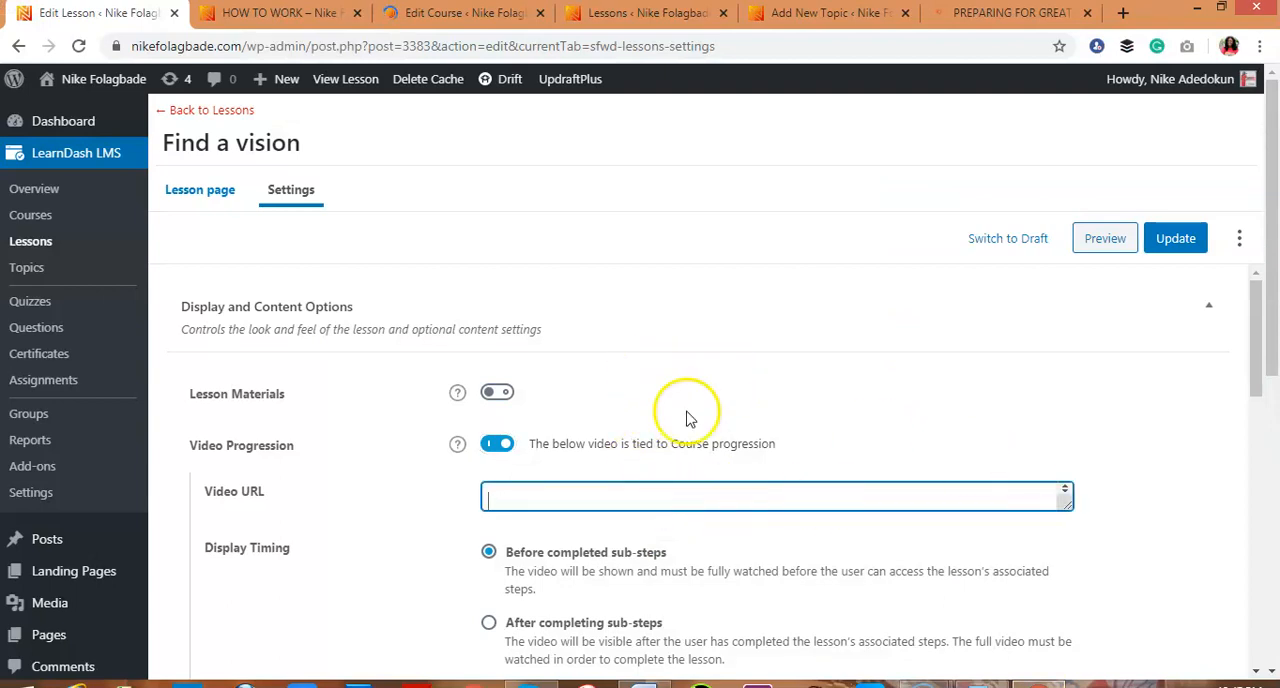
Enable Lesson Materials for the "Find a vision" lesson and place the cursor in its content editor
{"action": "left_click", "coordinate": [497, 394]}
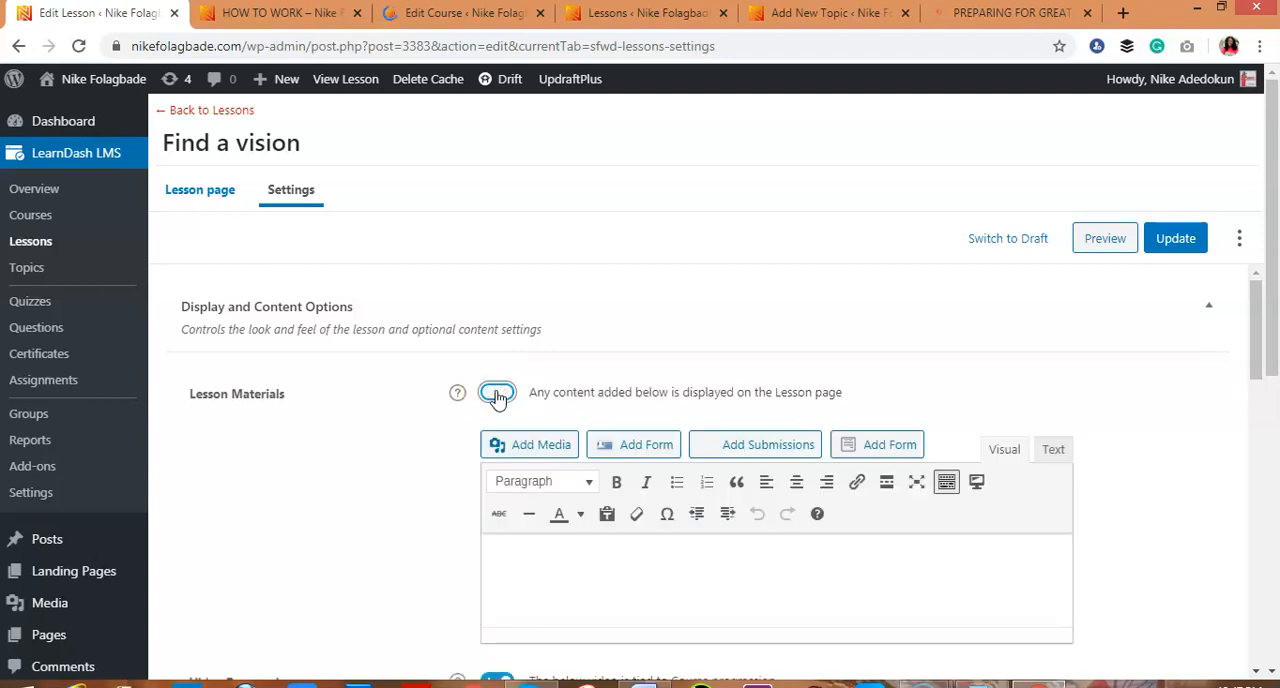
{"action": "left_click", "coordinate": [635, 579]}
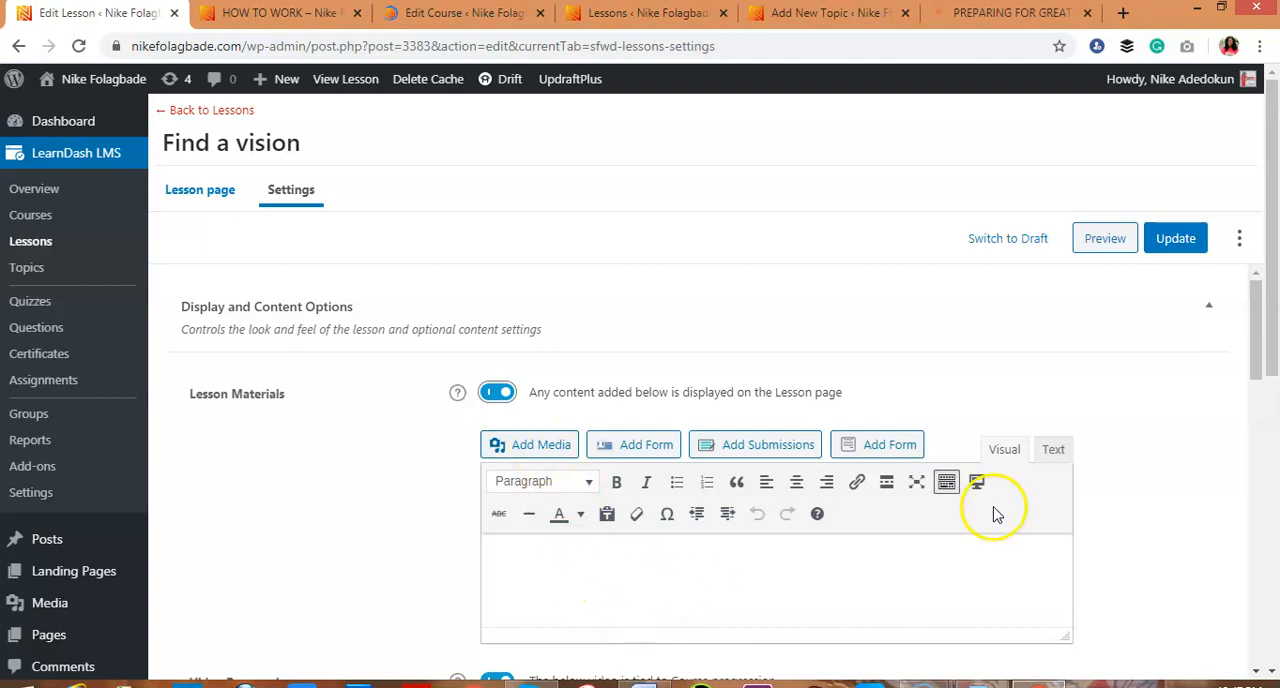
Review the lesson's assignment upload, access and course grid settings, and update the "Find a vision" lesson
{"action": "left_click_drag", "start_coordinate": [1256, 362], "coordinate": [1272, 512]}
{"action": "mouse_move", "coordinate": [498, 450]}
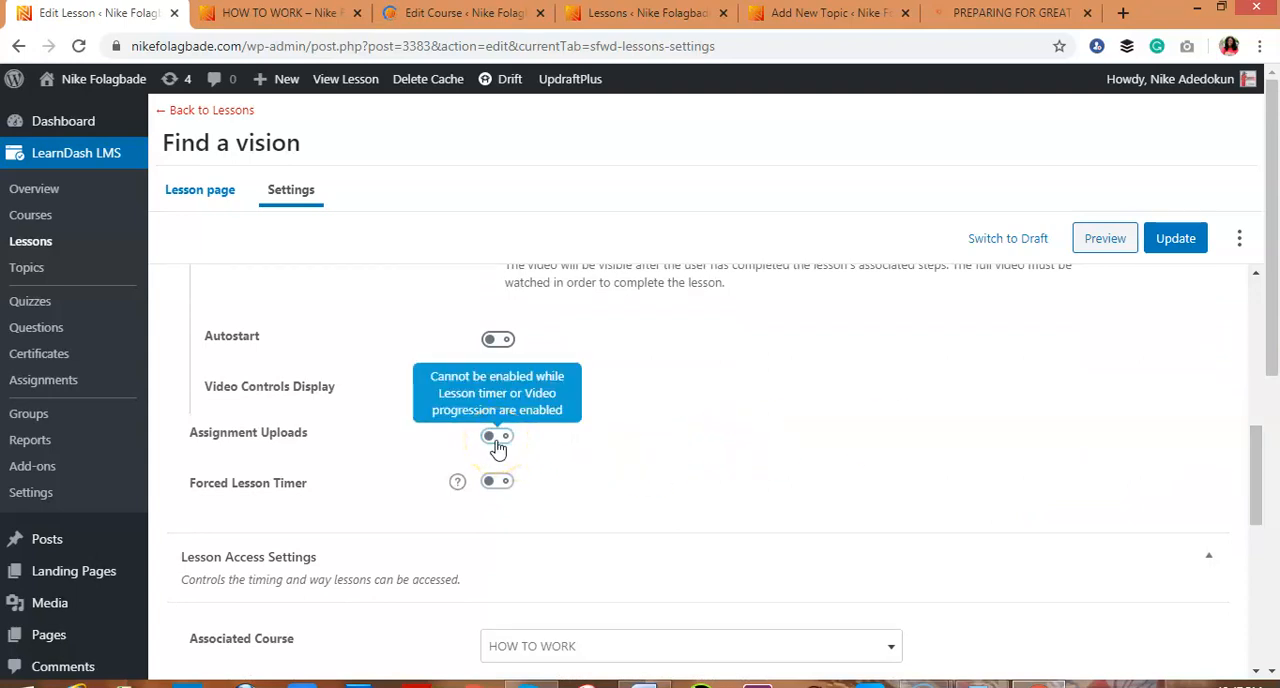
{"action": "left_click_drag", "start_coordinate": [1257, 458], "coordinate": [1261, 528]}
{"action": "scroll", "coordinate": [845, 447], "scroll_direction": "down", "scroll_amount": 1}
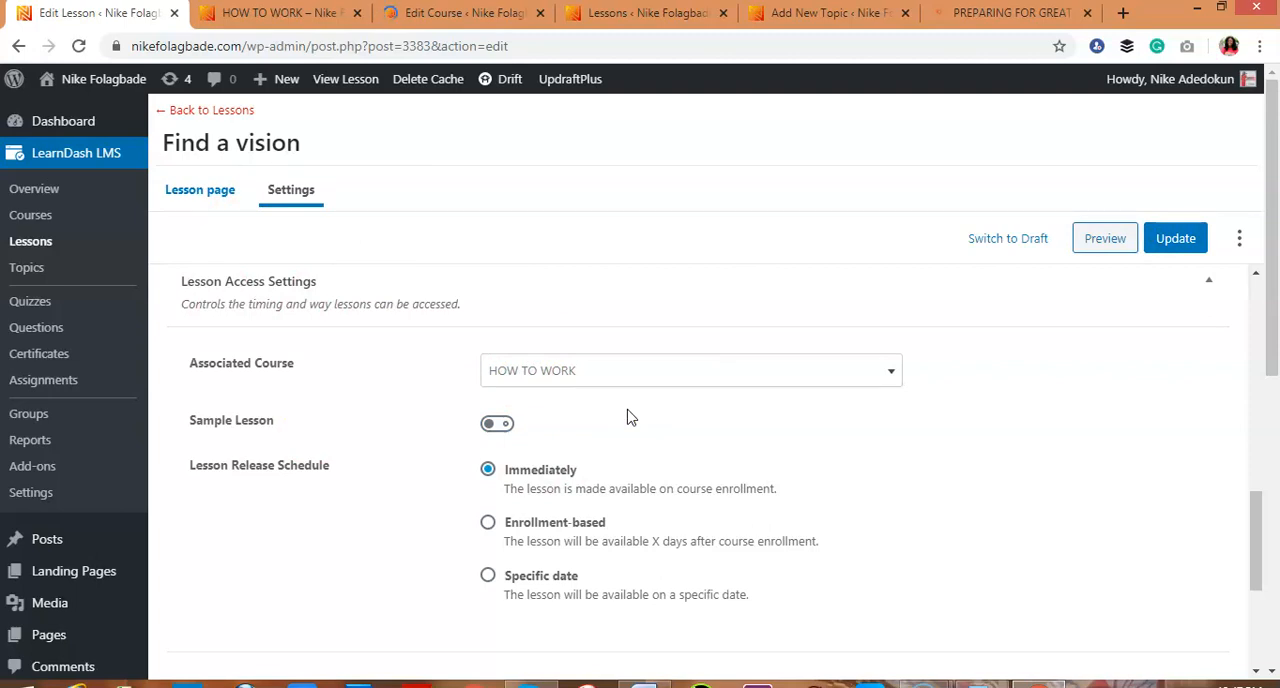
{"action": "left_click", "coordinate": [619, 384]}
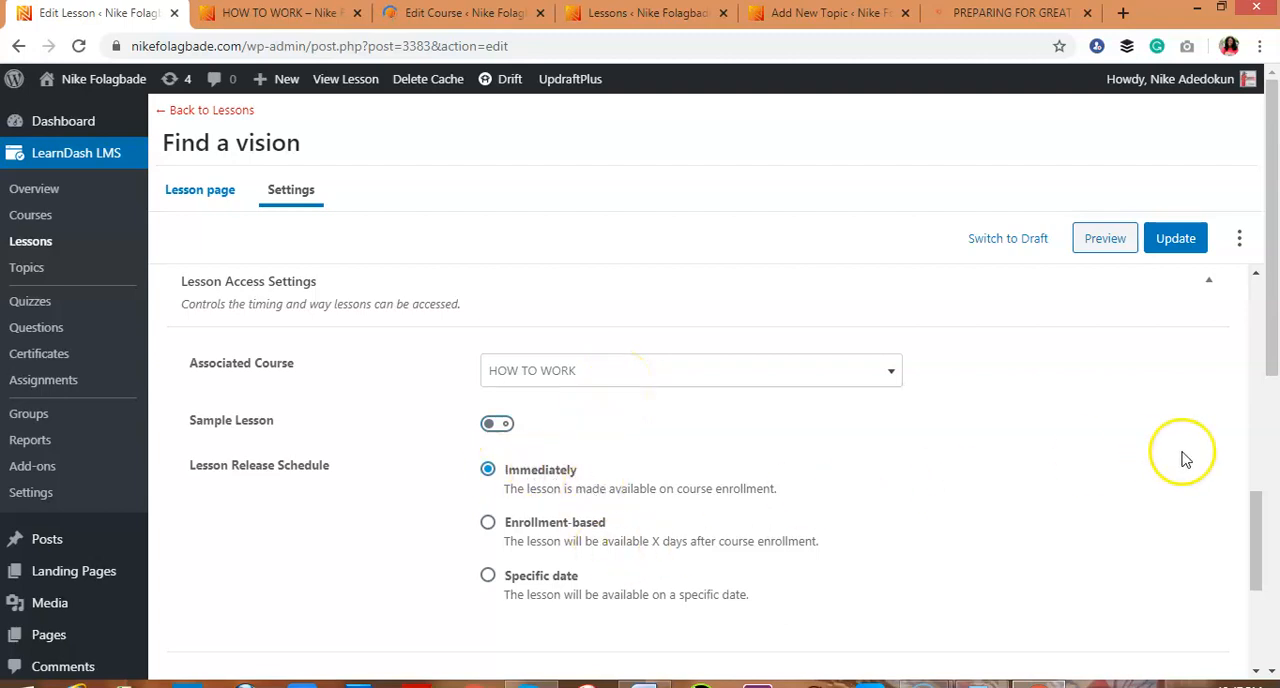
{"action": "left_click_drag", "start_coordinate": [1257, 503], "coordinate": [1269, 620]}
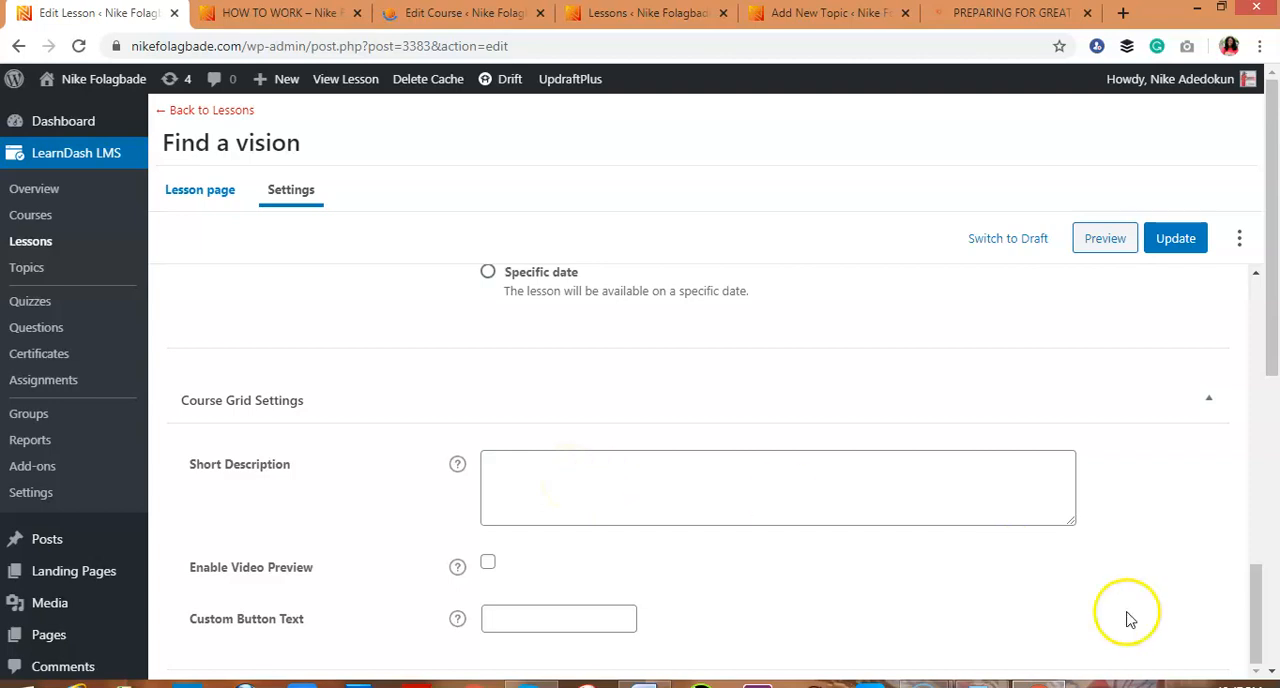
{"action": "left_click_drag", "start_coordinate": [1261, 611], "coordinate": [1238, 382]}
{"action": "left_click", "coordinate": [1176, 240]}
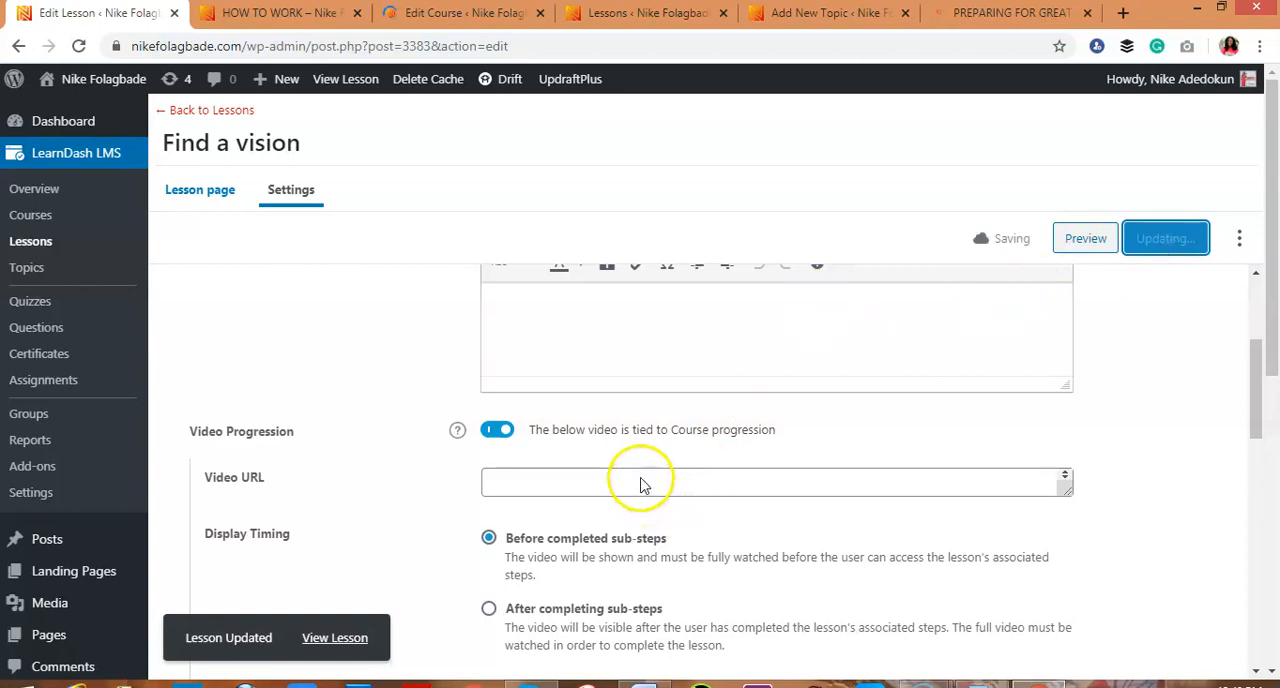
Return to the Find a vision lesson page, and open PART 1: LET'S TALK ABOUT SEX in the sample course
{"action": "left_click", "coordinate": [201, 192]}
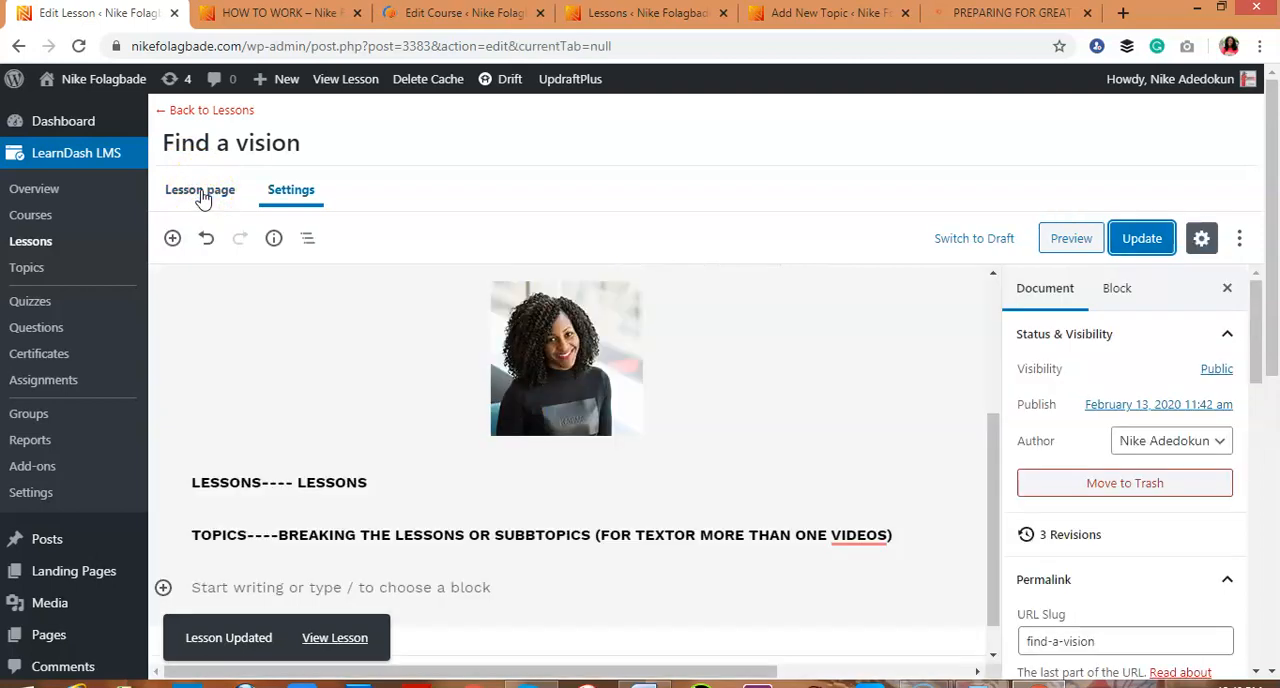
{"action": "left_click", "coordinate": [508, 360]}
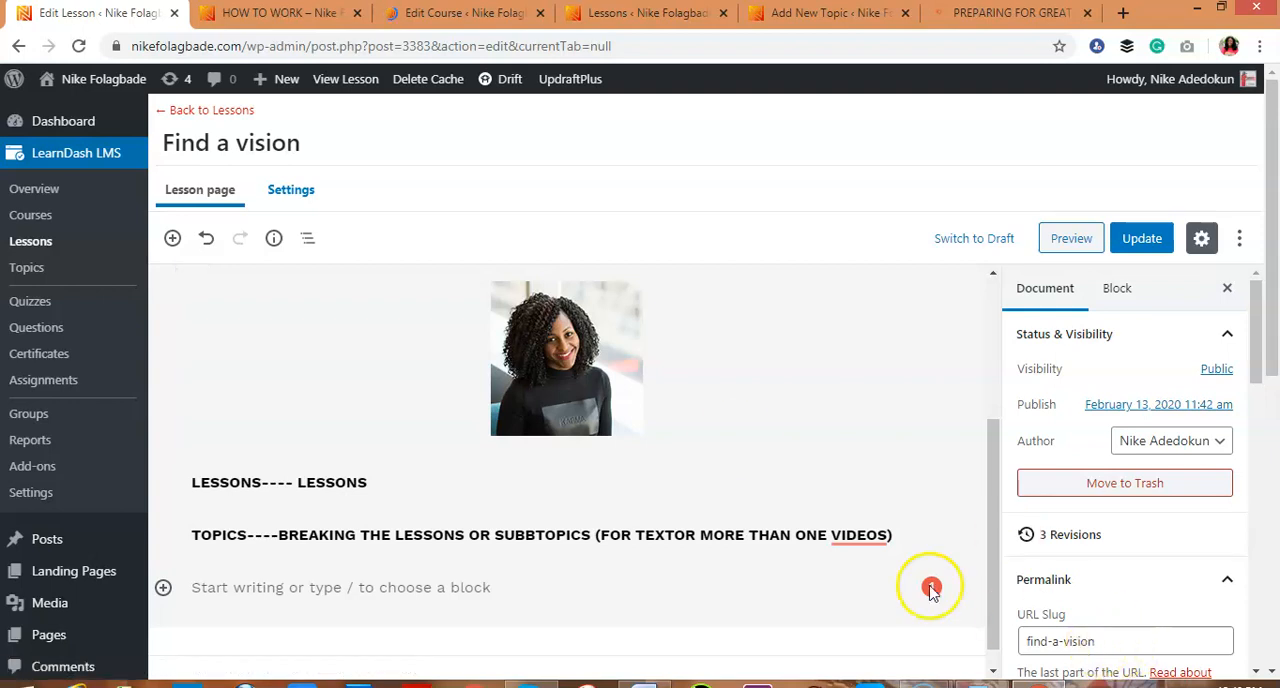
{"action": "left_click", "coordinate": [826, 13]}
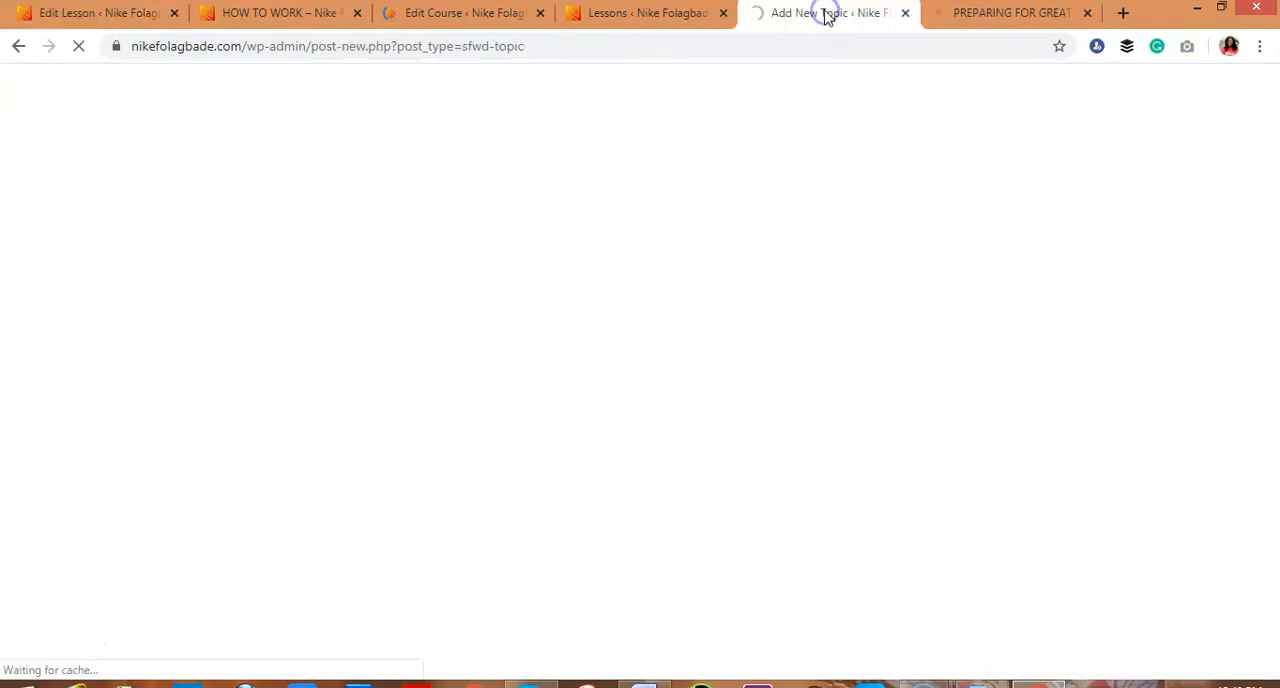
{"action": "left_click", "coordinate": [975, 14]}
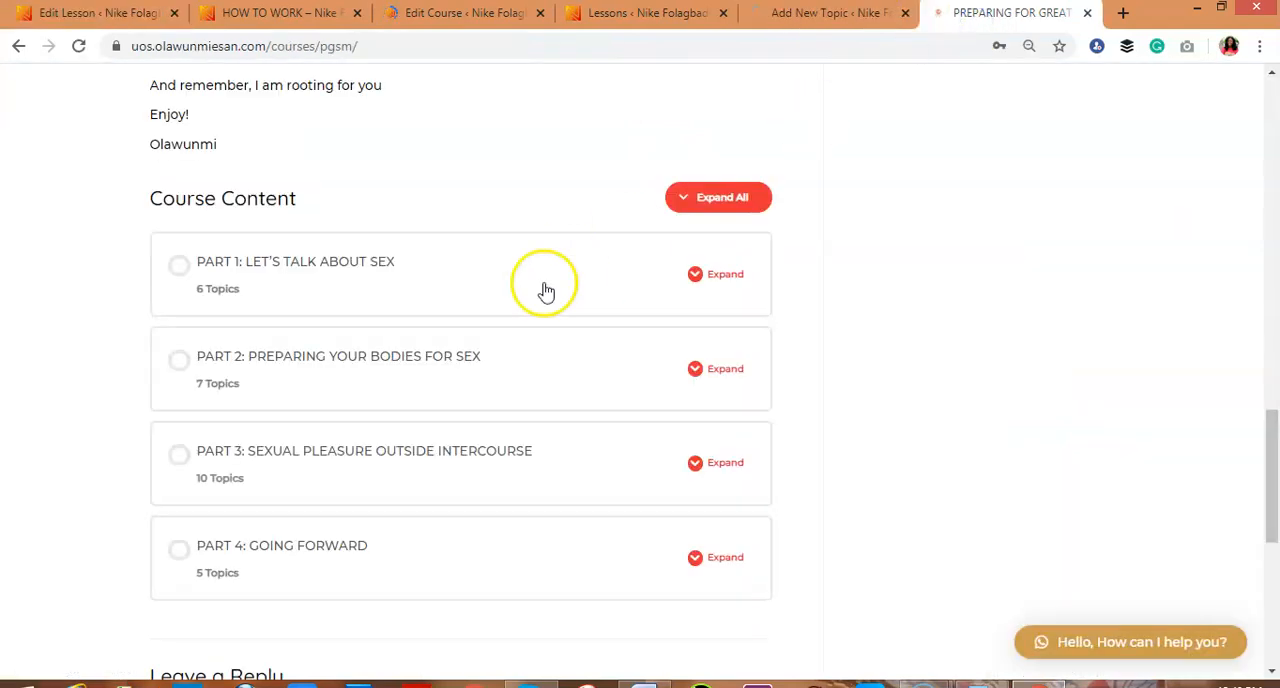
{"action": "left_click", "coordinate": [299, 268]}
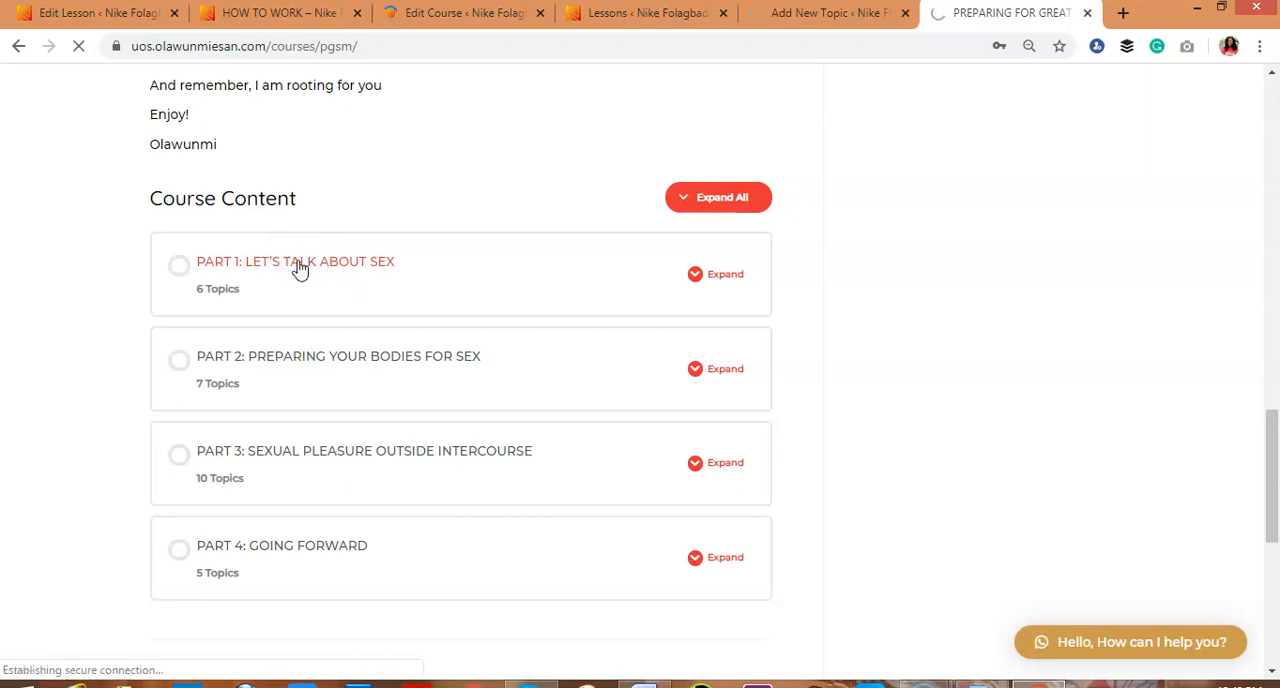
{"action": "left_click", "coordinate": [299, 268]}
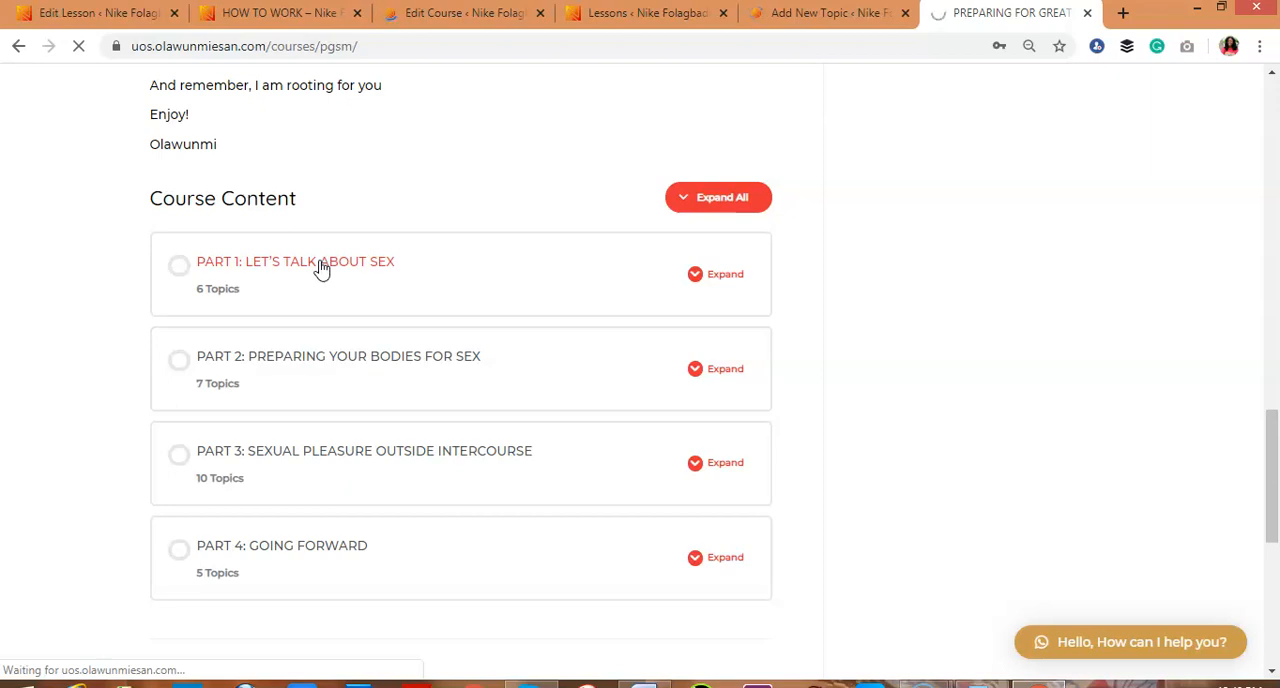
{"action": "left_click", "coordinate": [280, 277]}
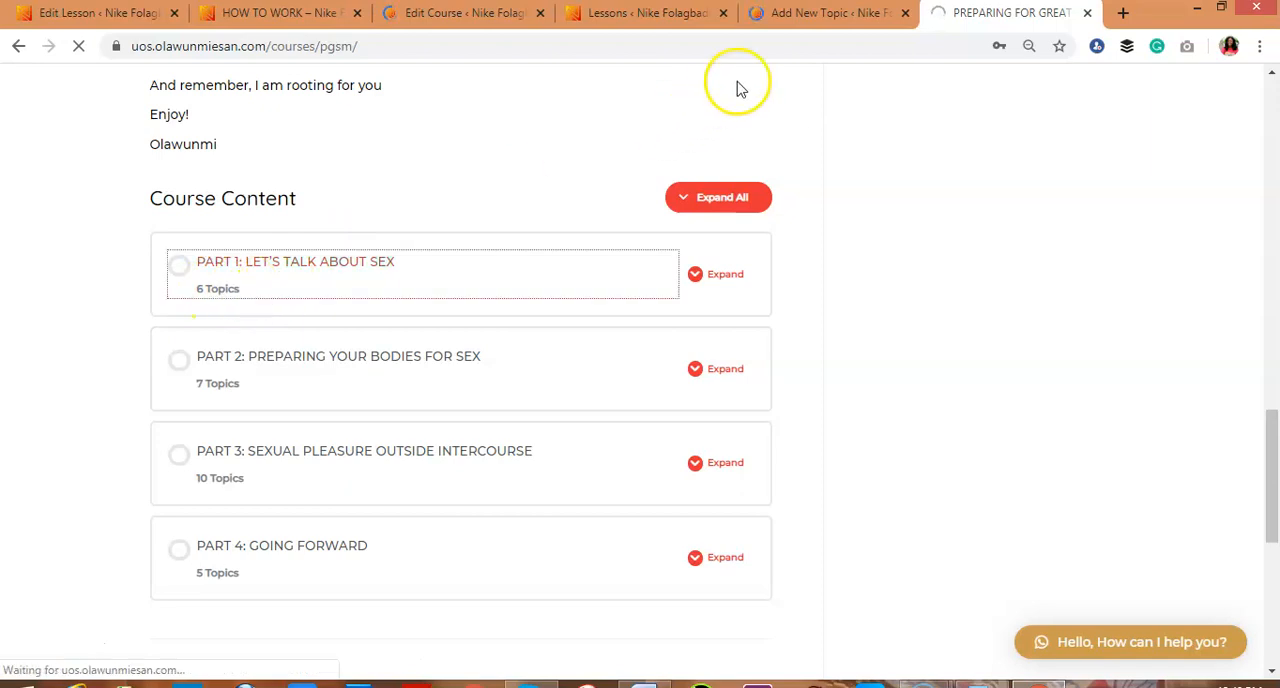
Examine how the sample lesson PART 1: LET'S TALK ABOUT SEX is broken down into topics
{"action": "left_click", "coordinate": [808, 13]}
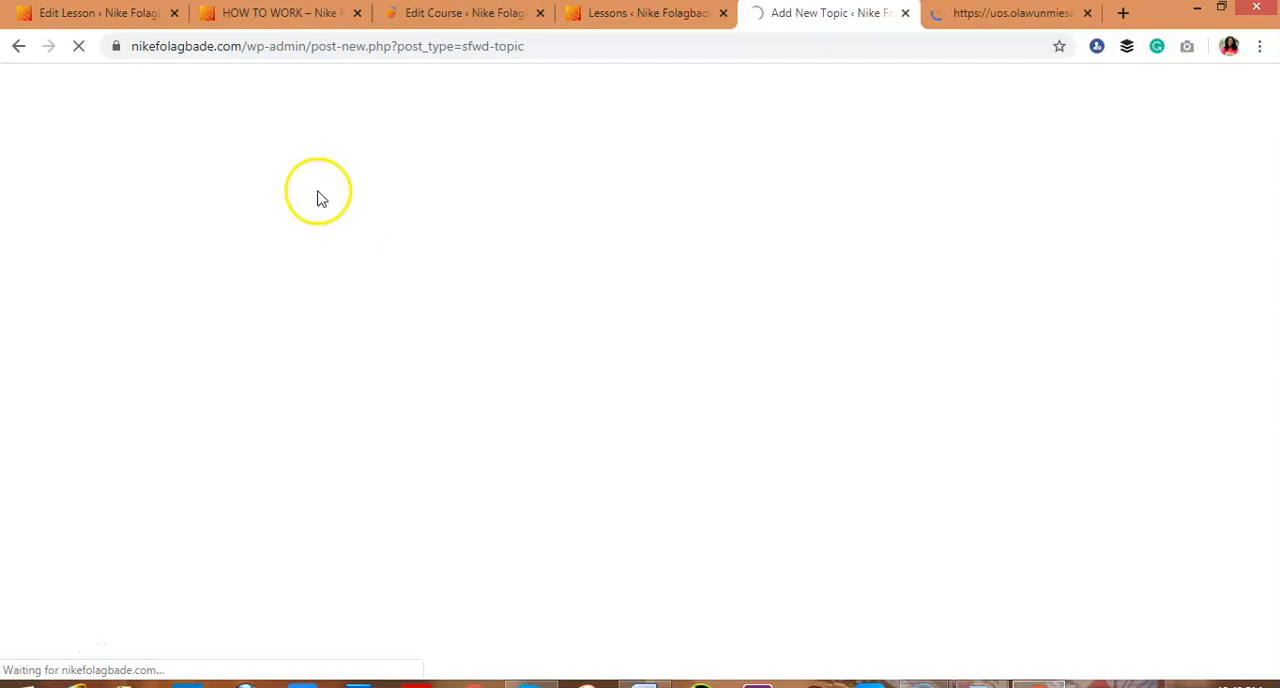
{"action": "left_click", "coordinate": [119, 20]}
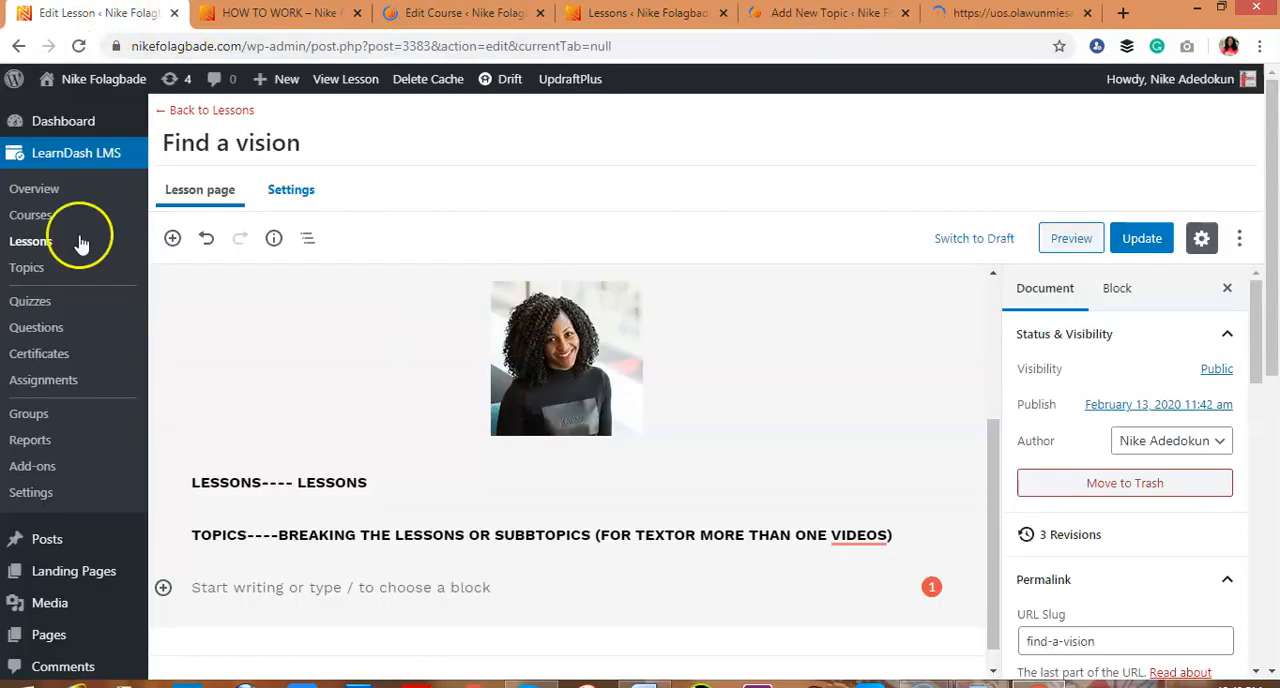
{"action": "left_click", "coordinate": [30, 243]}
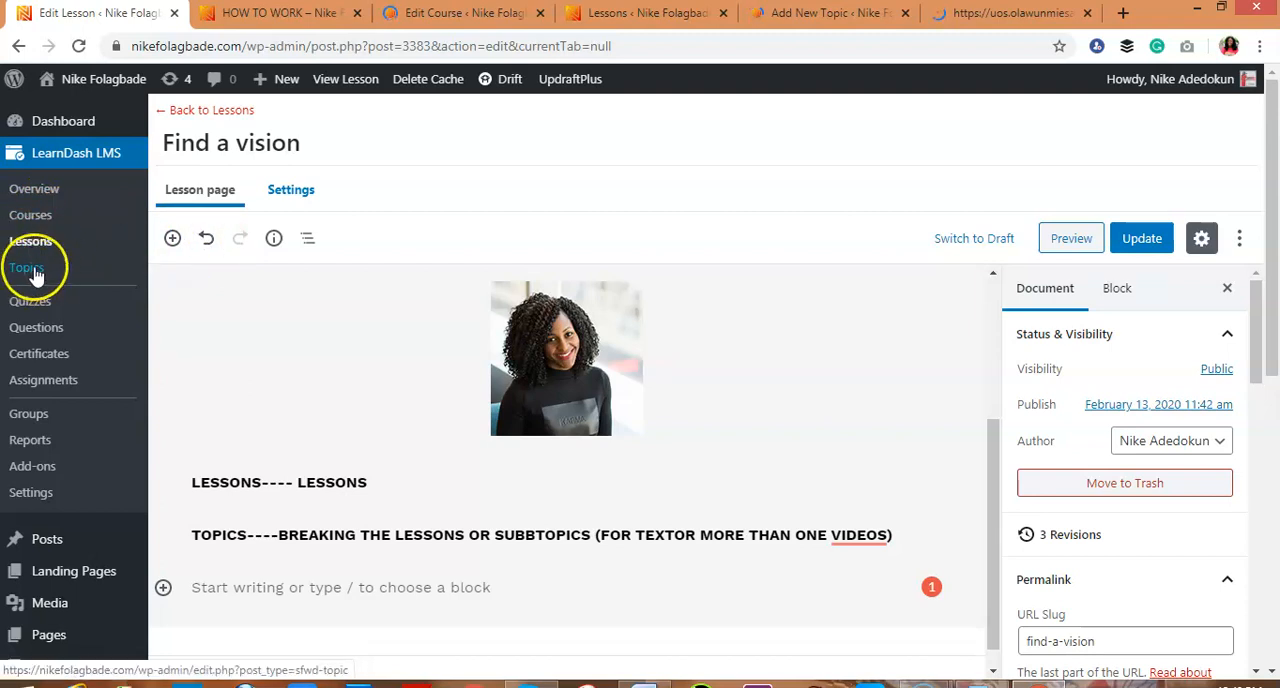
{"action": "left_click", "coordinate": [795, 20]}
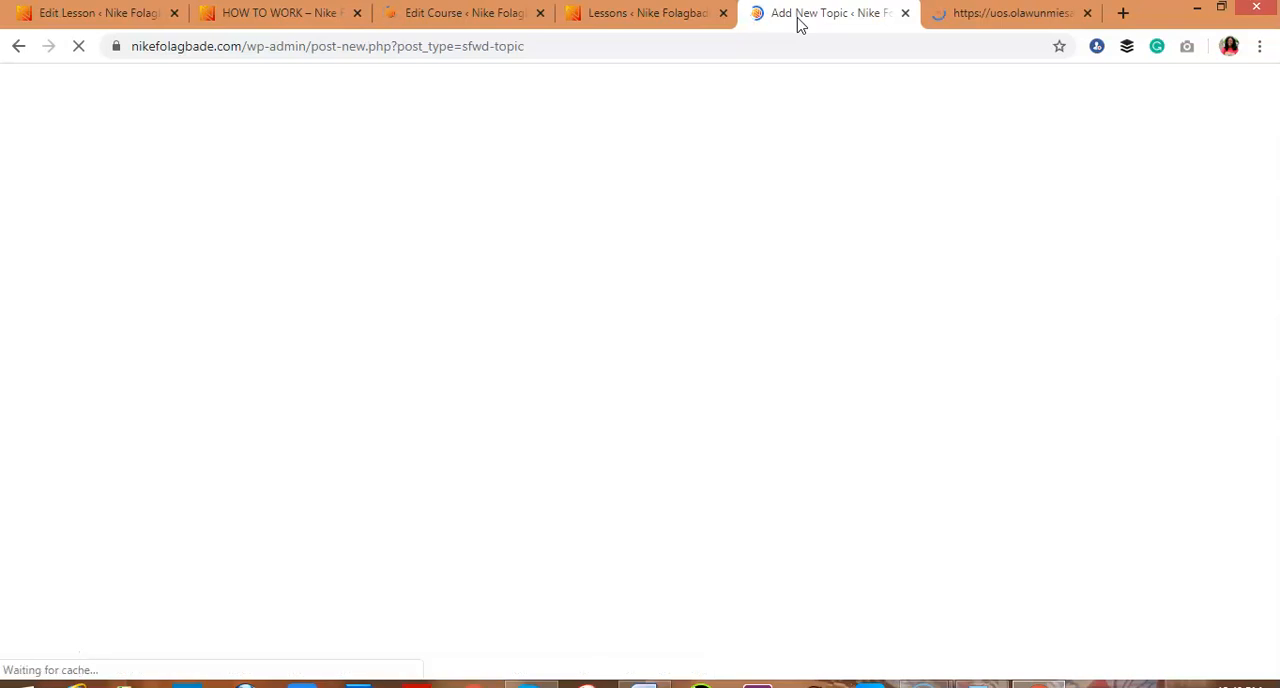
{"action": "left_click", "coordinate": [993, 16]}
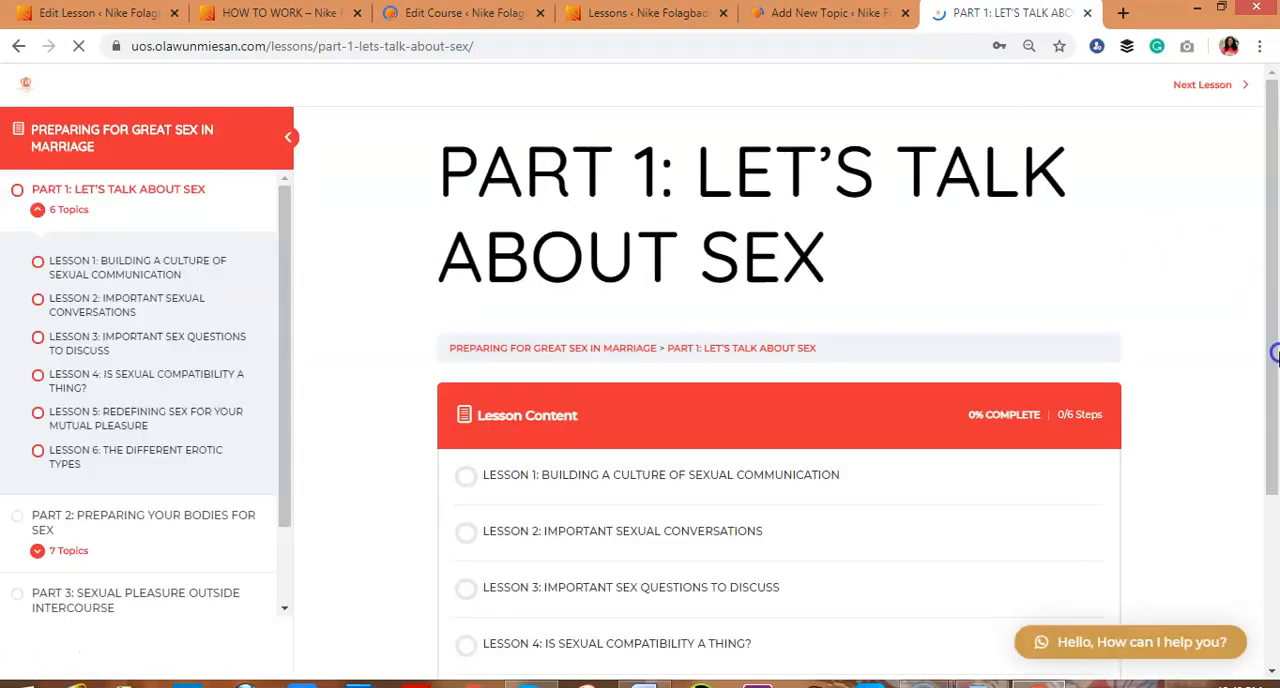
{"action": "left_click_drag", "start_coordinate": [1272, 305], "coordinate": [1275, 368]}
{"action": "scroll", "coordinate": [927, 372], "scroll_direction": "down", "scroll_amount": 1}
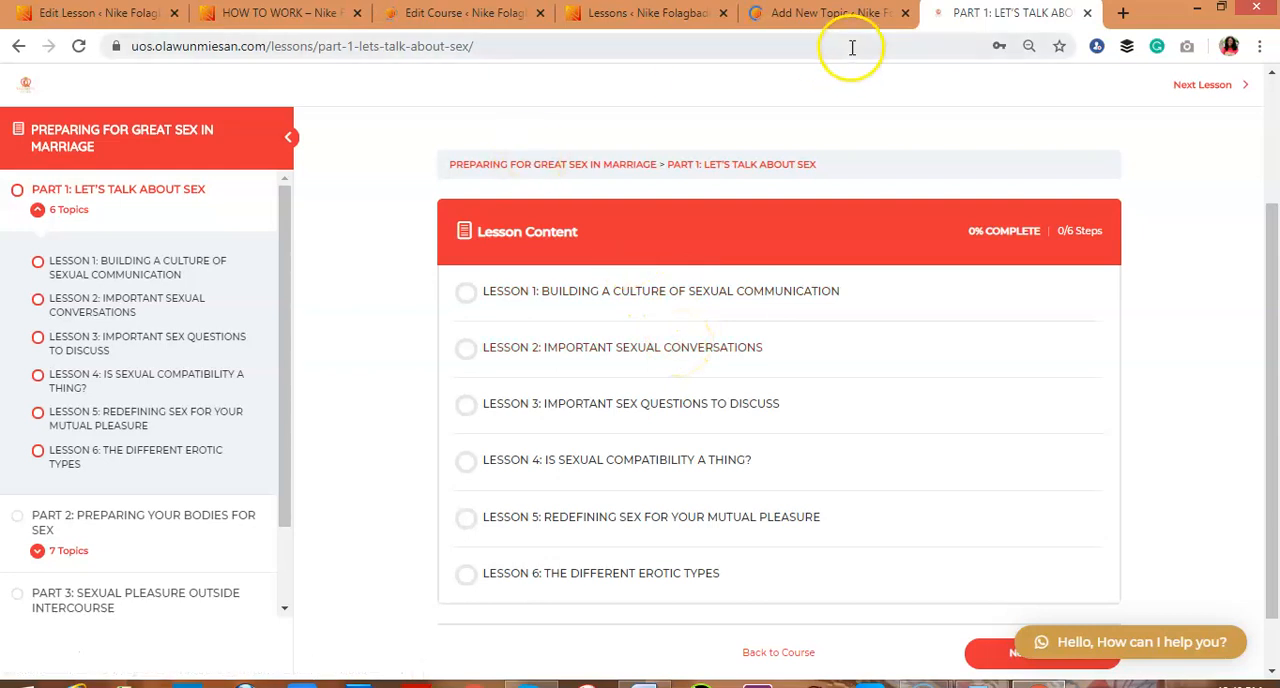
Copy the course-creation heading from the Word script into the new topic's title and shorten it to "HOW TO CREATE A COURSE"
{"action": "left_click", "coordinate": [833, 16]}
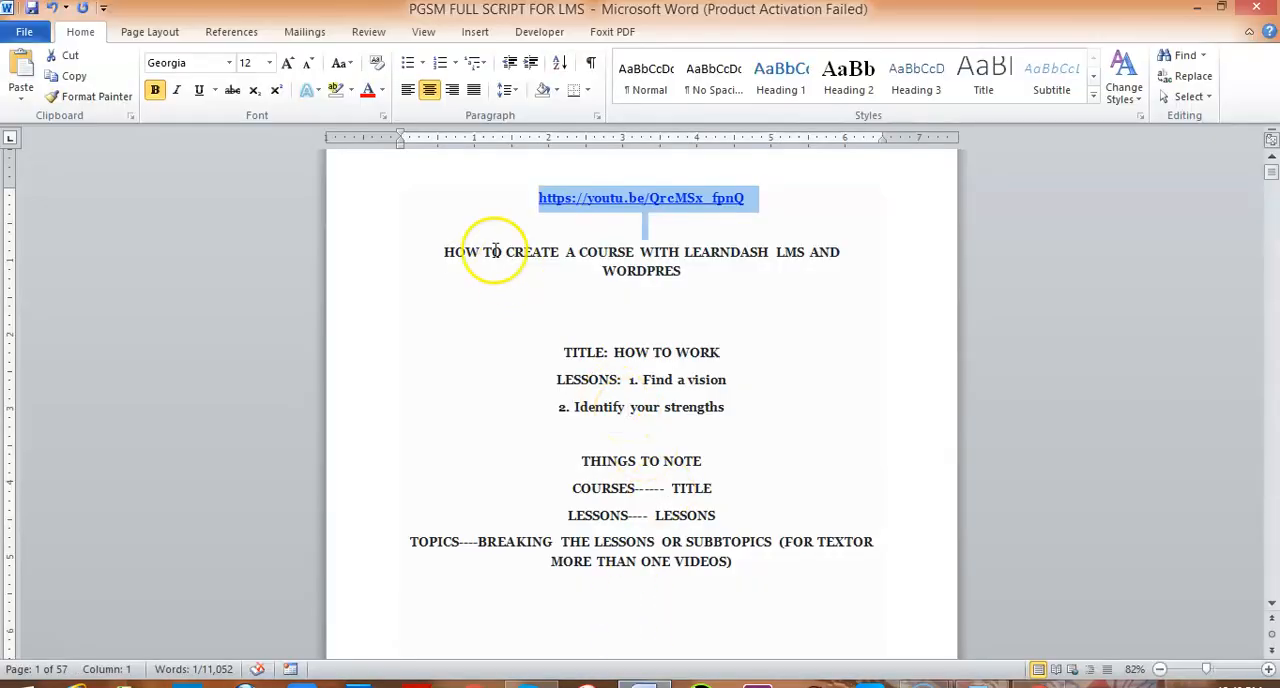
{"action": "left_click_drag", "start_coordinate": [443, 252], "coordinate": [668, 287]}
{"action": "key", "text": "ctrl+c"}
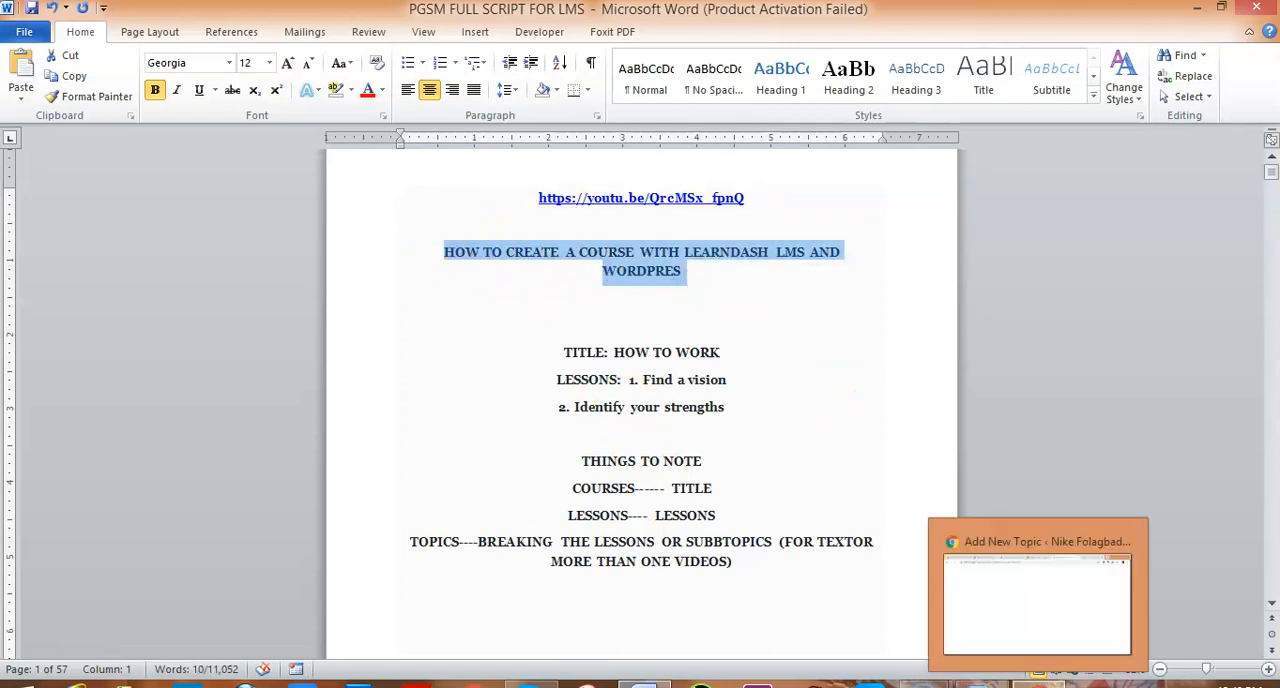
{"action": "left_click", "coordinate": [1039, 685]}
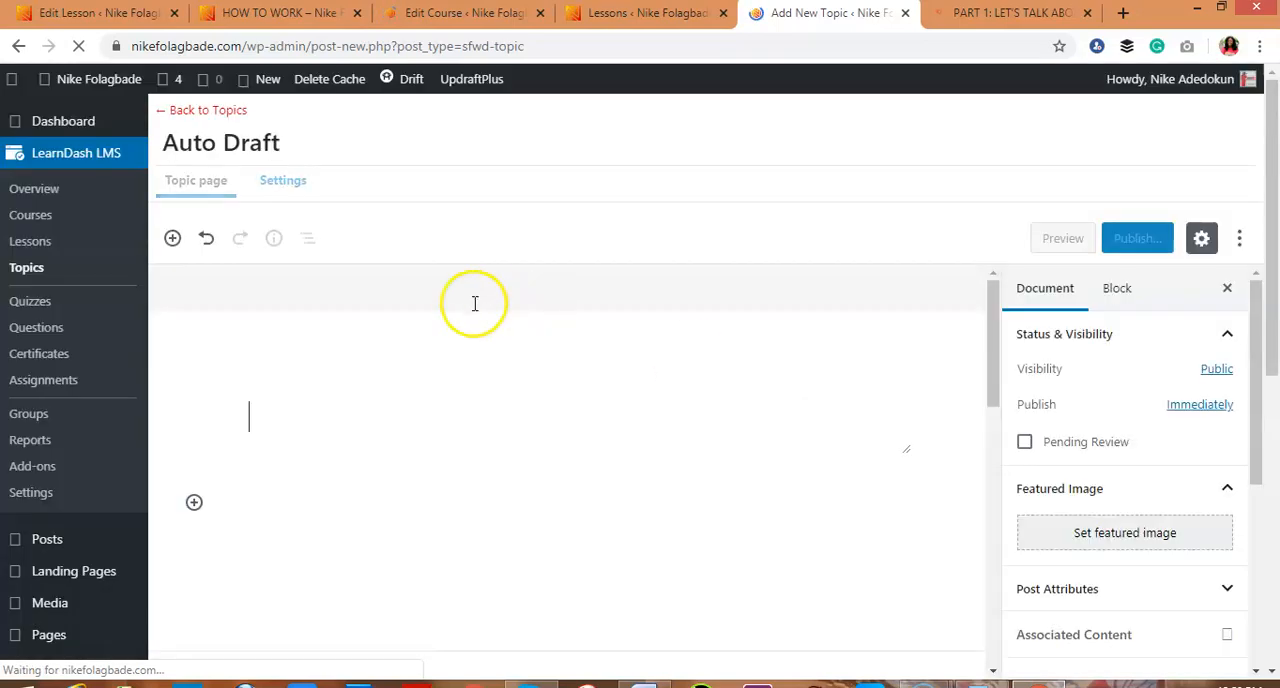
{"action": "left_click", "coordinate": [270, 416]}
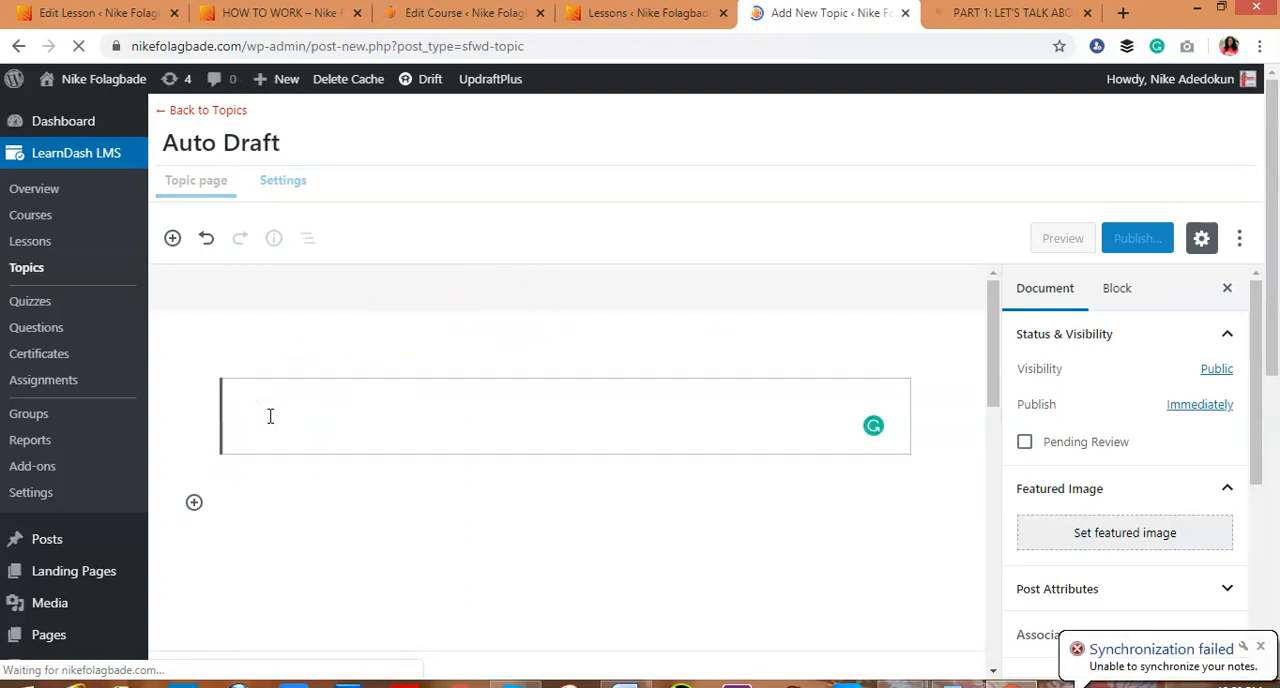
{"action": "left_click", "coordinate": [286, 423]}
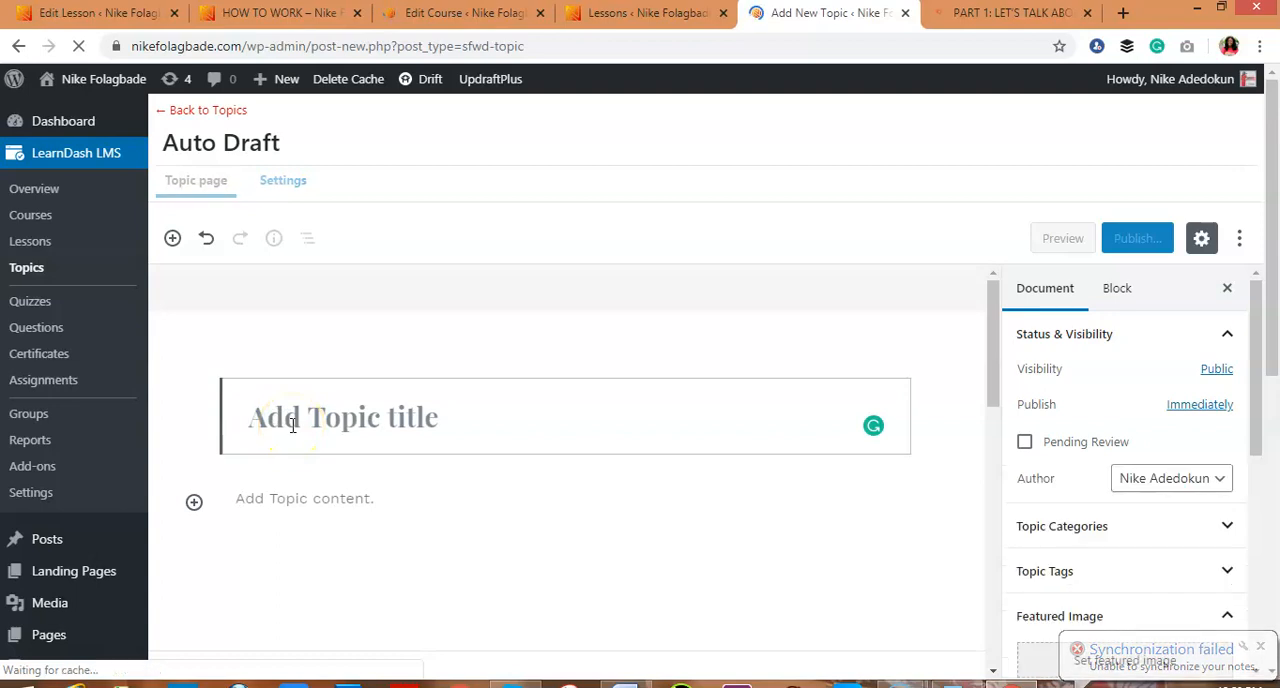
{"action": "key", "text": "ctrl+v"}
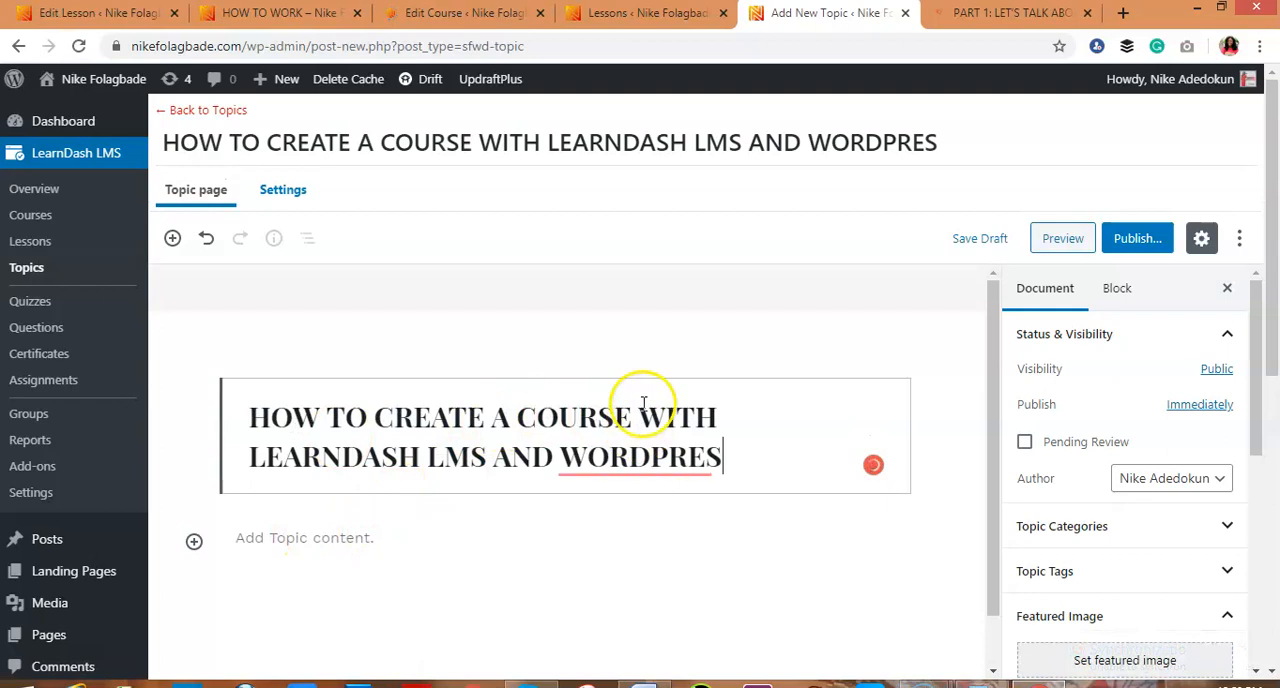
{"action": "left_click_drag", "start_coordinate": [640, 417], "coordinate": [726, 488]}
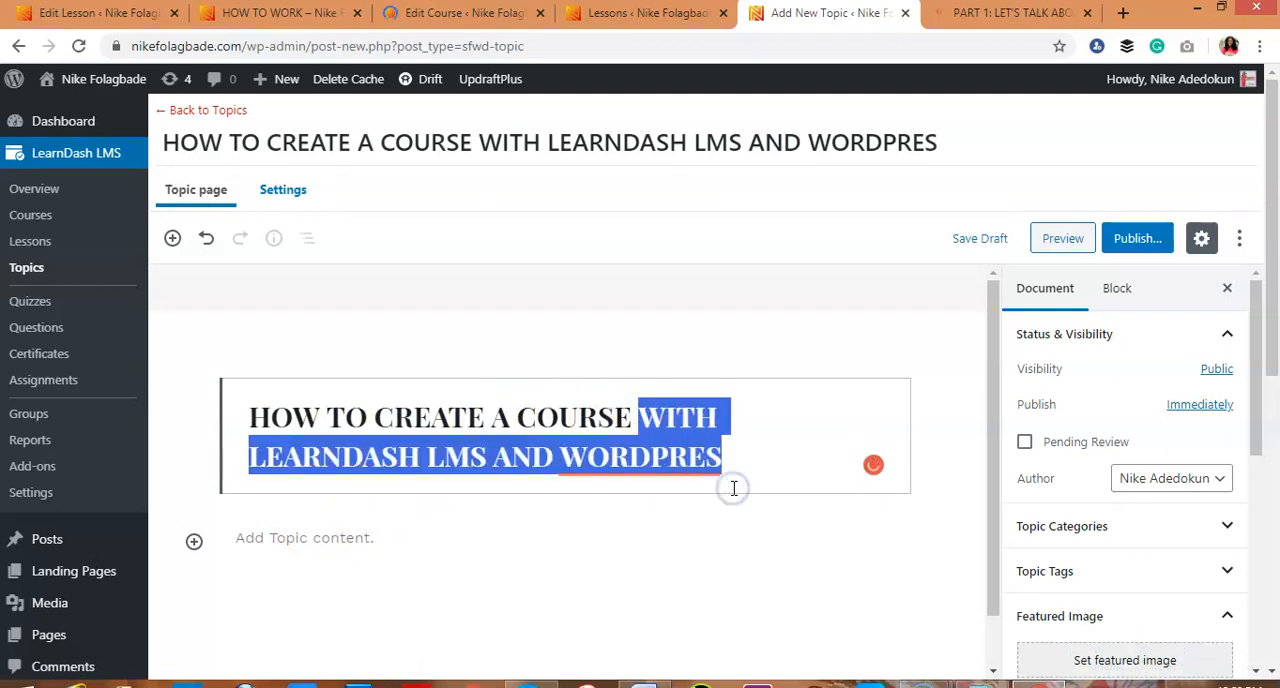
{"action": "key", "text": "BackSpace"}
Paste the full copied heading as the topic's content and correct its last word to "WORDPRESS"
{"action": "left_click", "coordinate": [314, 496]}
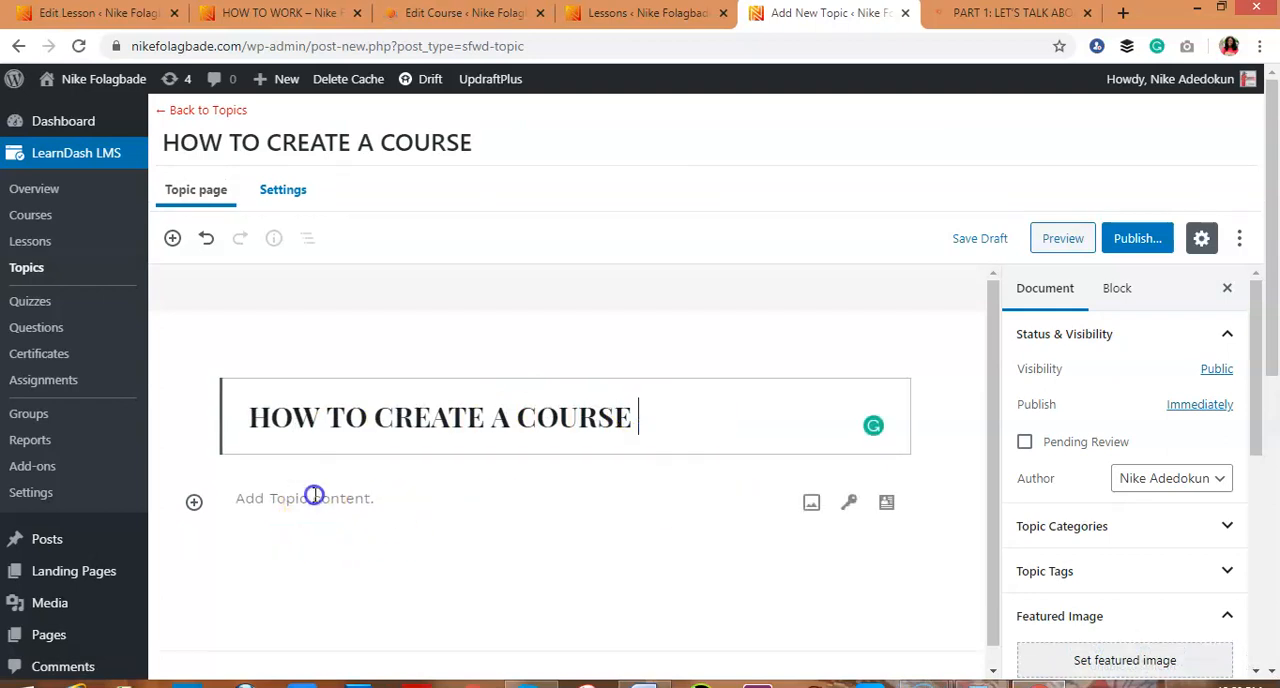
{"action": "left_click", "coordinate": [340, 501]}
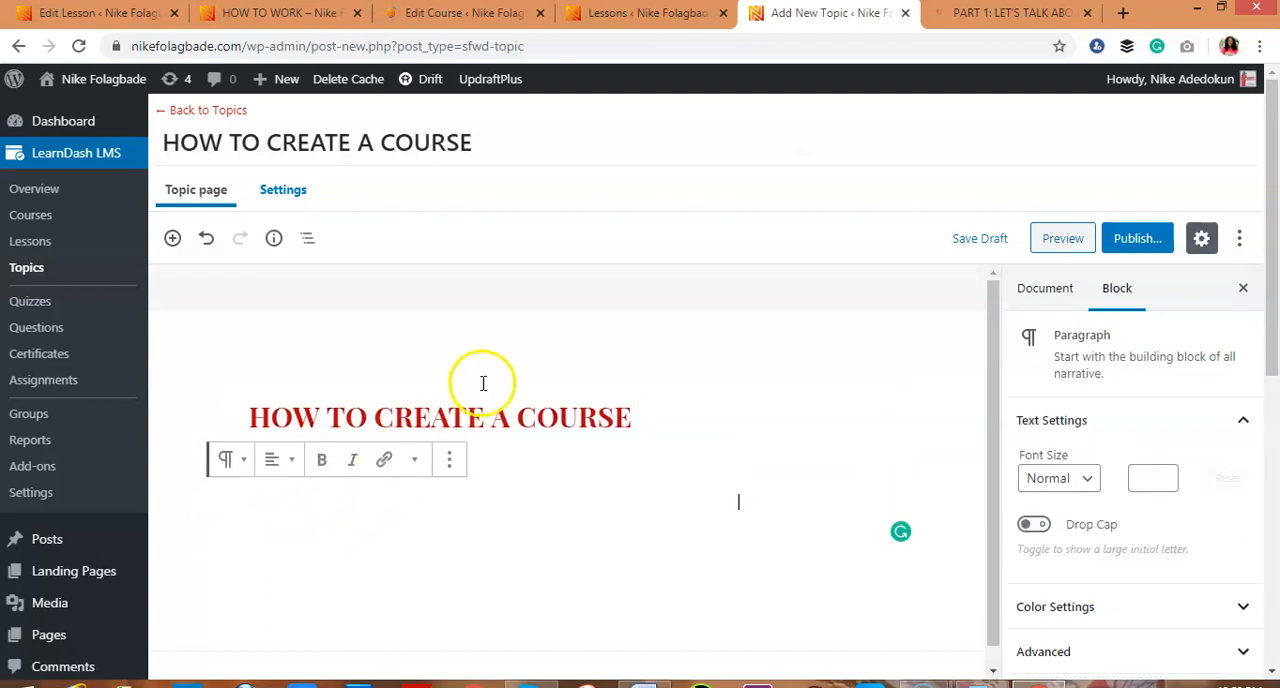
{"action": "key", "text": "ctrl+v"}
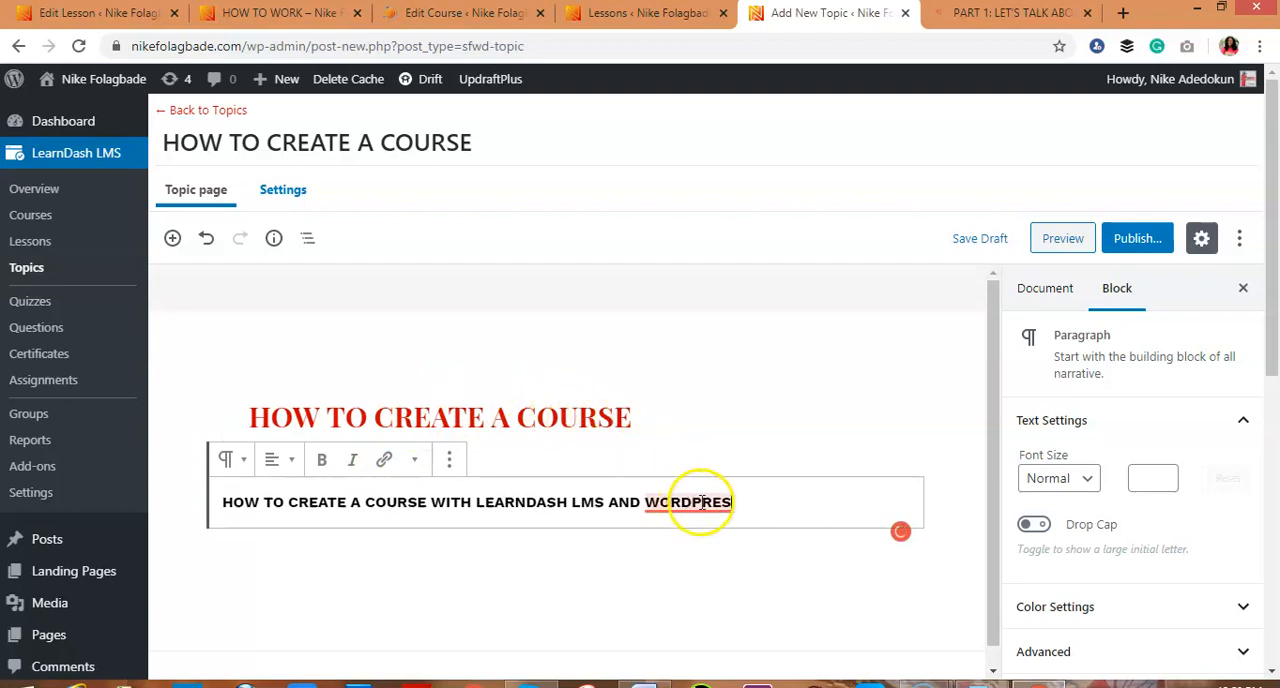
{"action": "mouse_move", "coordinate": [735, 510]}
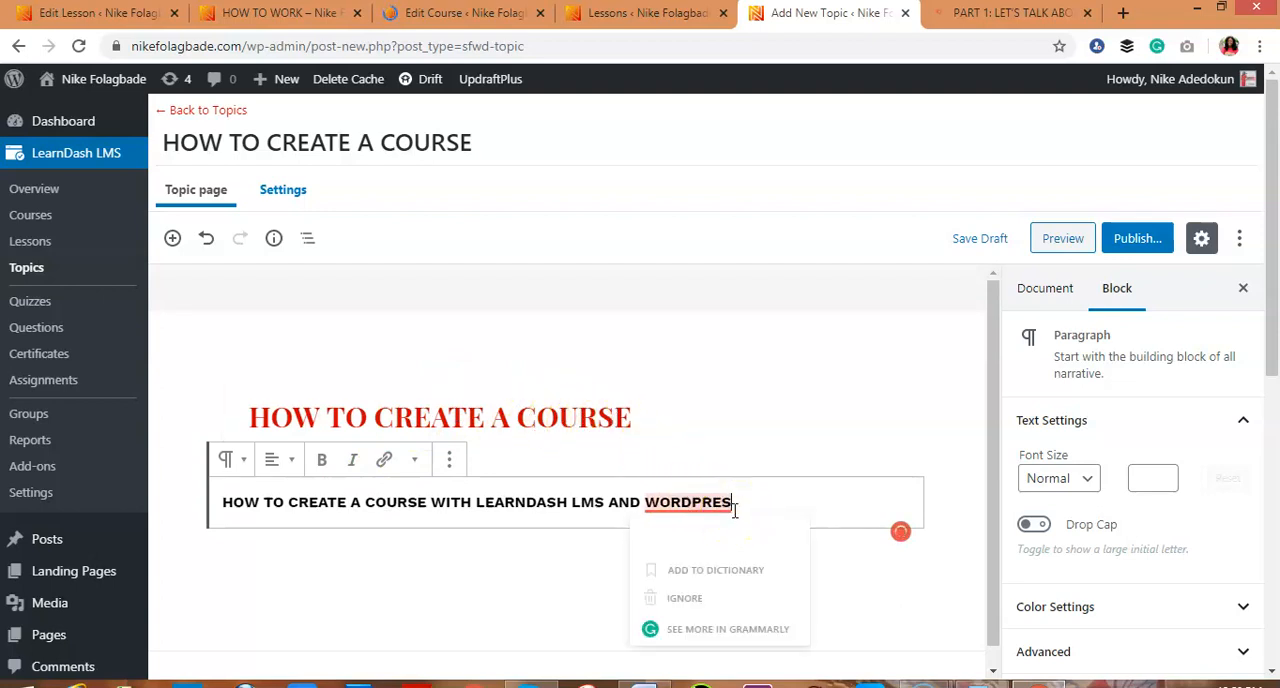
{"action": "type", "text": "S"}
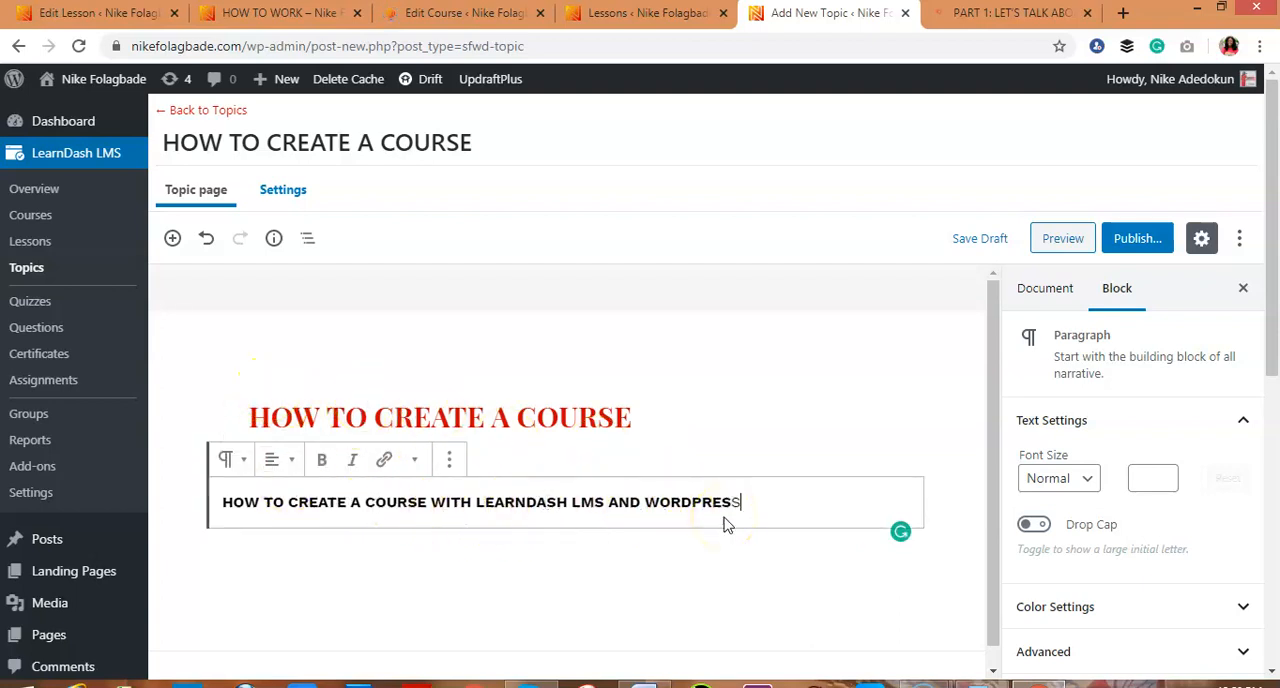
Open the new topic's settings and review its Topic Materials and Video Progression options
{"action": "left_click", "coordinate": [286, 192]}
{"action": "left_click", "coordinate": [497, 393]}
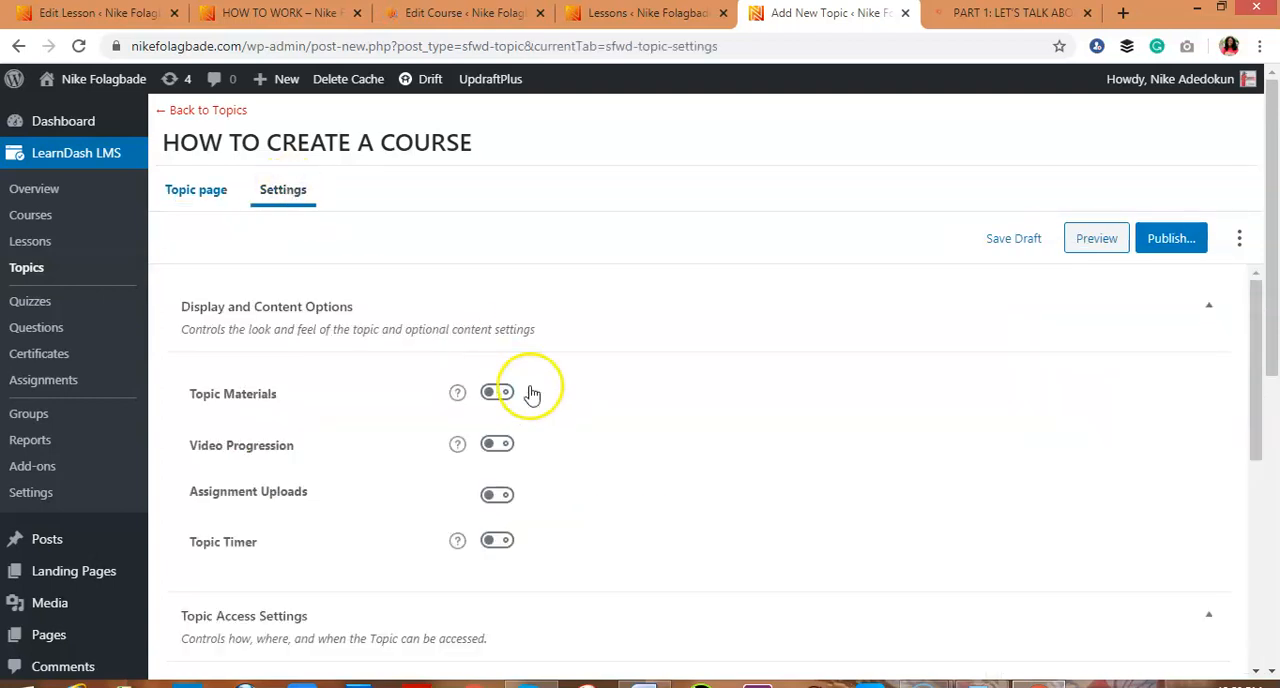
{"action": "left_click", "coordinate": [498, 444]}
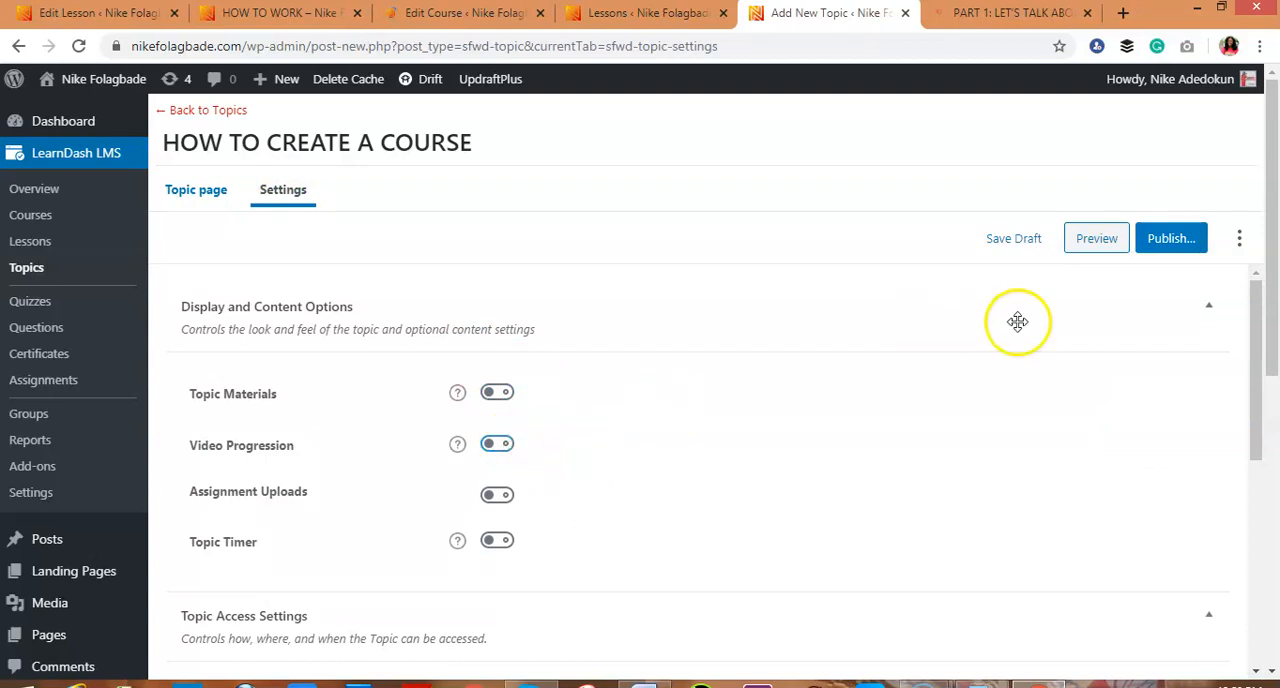
Associate the topic with the HOW TO WORK course and the "Find a vision" lesson
{"action": "left_click", "coordinate": [1255, 416]}
{"action": "left_click_drag", "start_coordinate": [1255, 416], "coordinate": [1251, 531]}
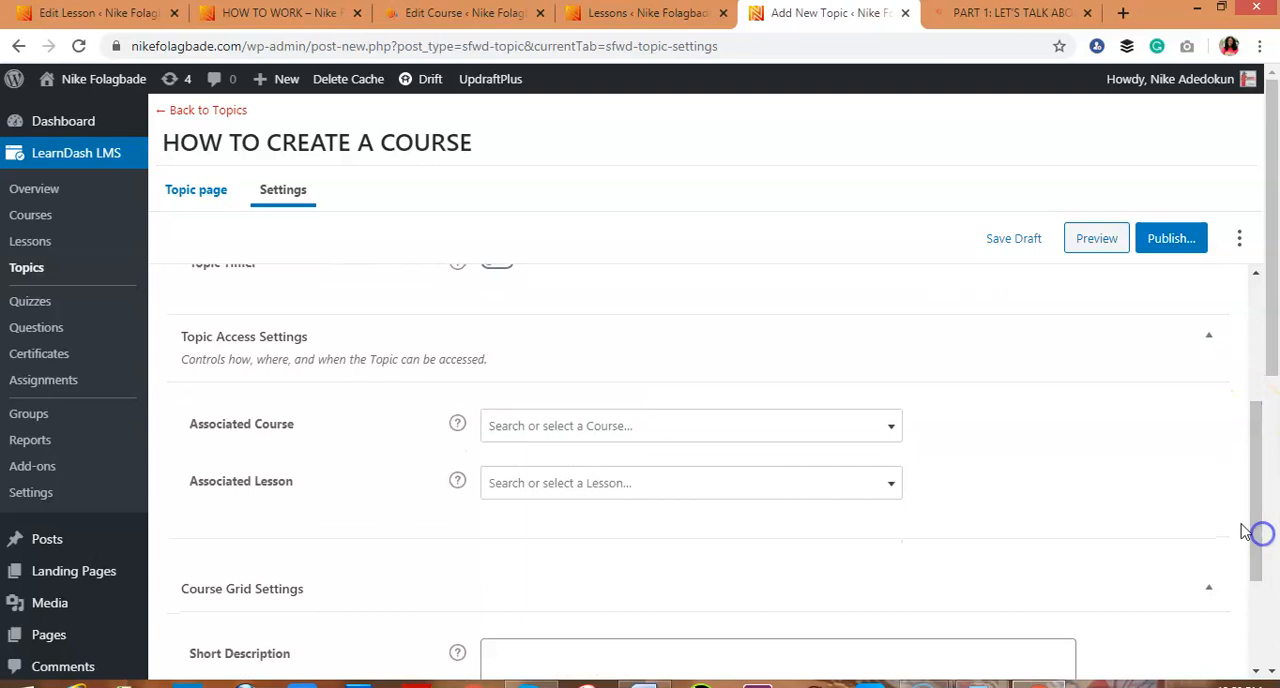
{"action": "left_click", "coordinate": [787, 432]}
{"action": "left_click", "coordinate": [790, 443]}
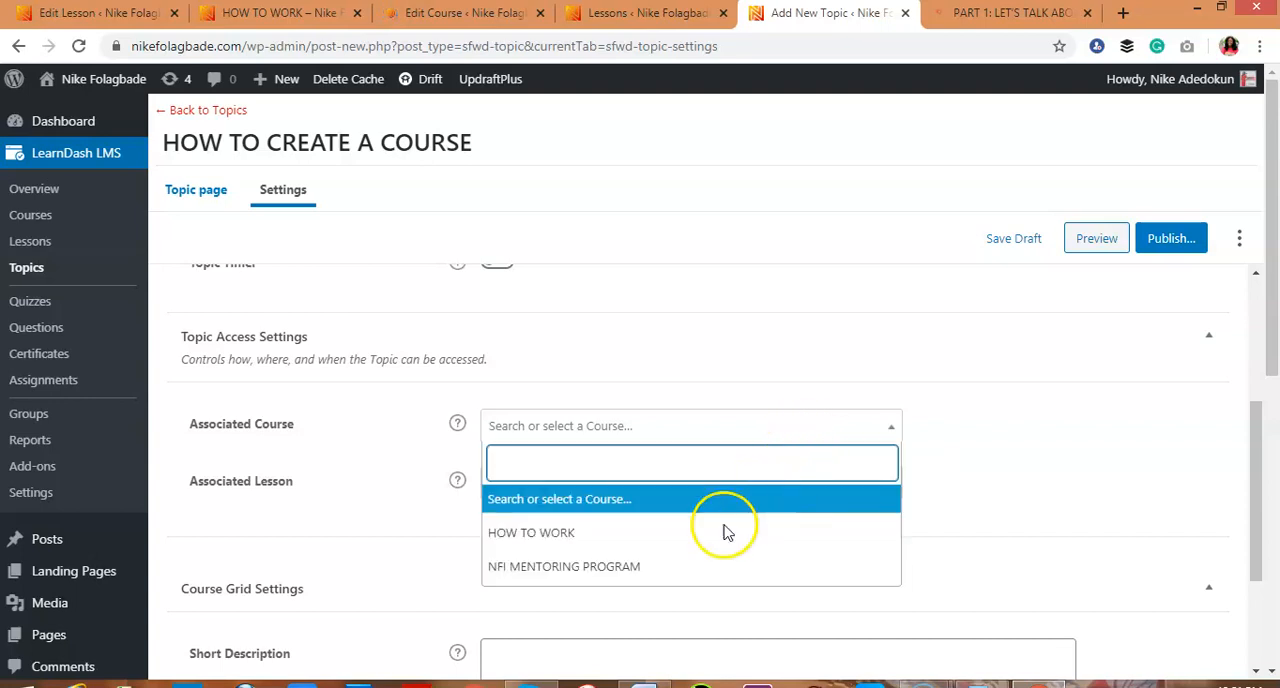
{"action": "left_click", "coordinate": [668, 533]}
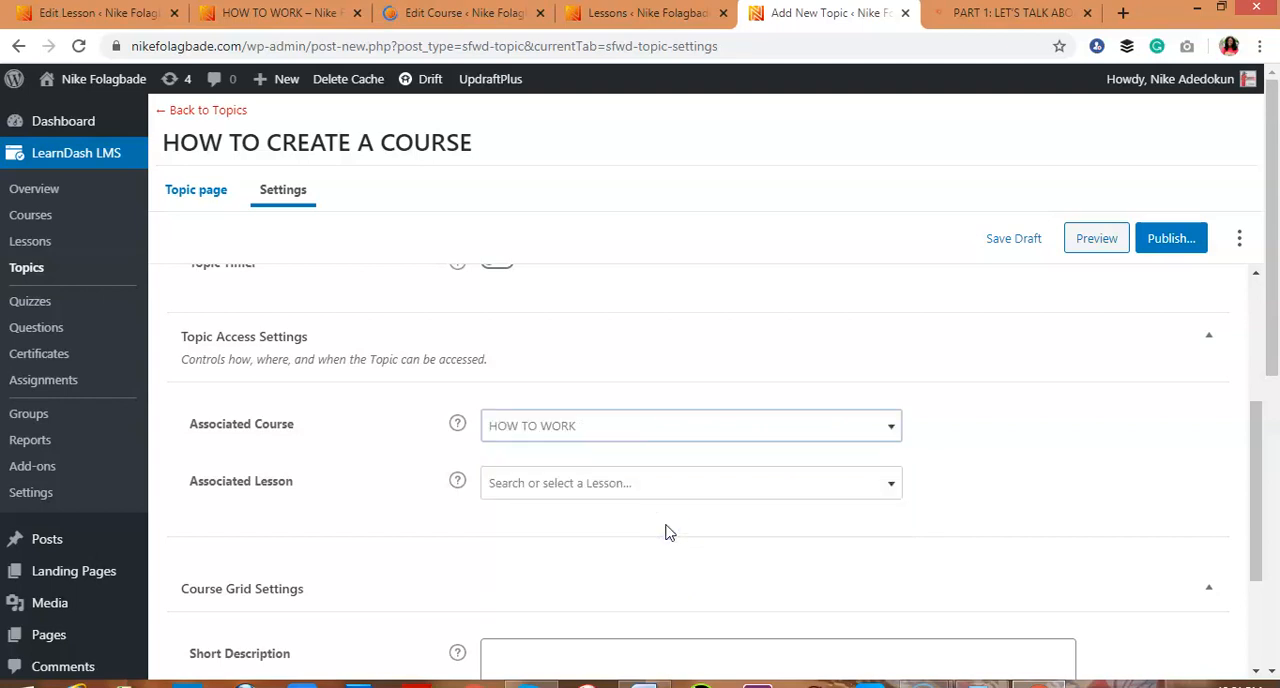
{"action": "left_click", "coordinate": [665, 489]}
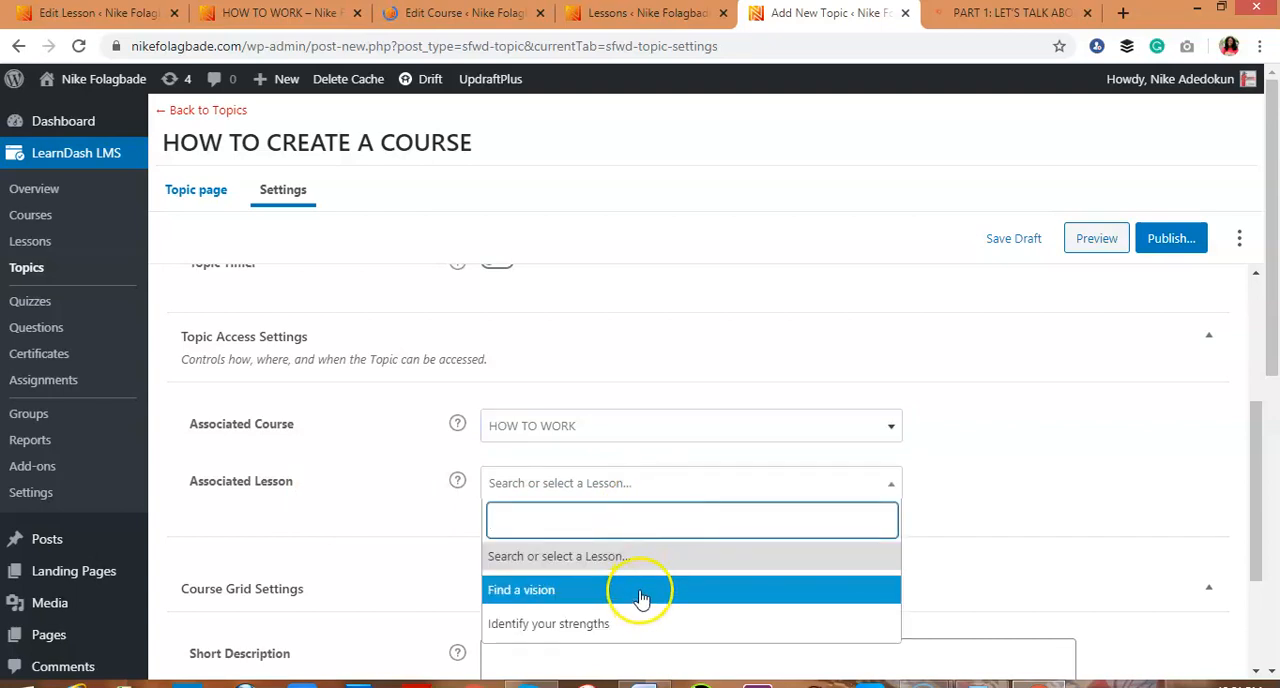
{"action": "left_click", "coordinate": [641, 593]}
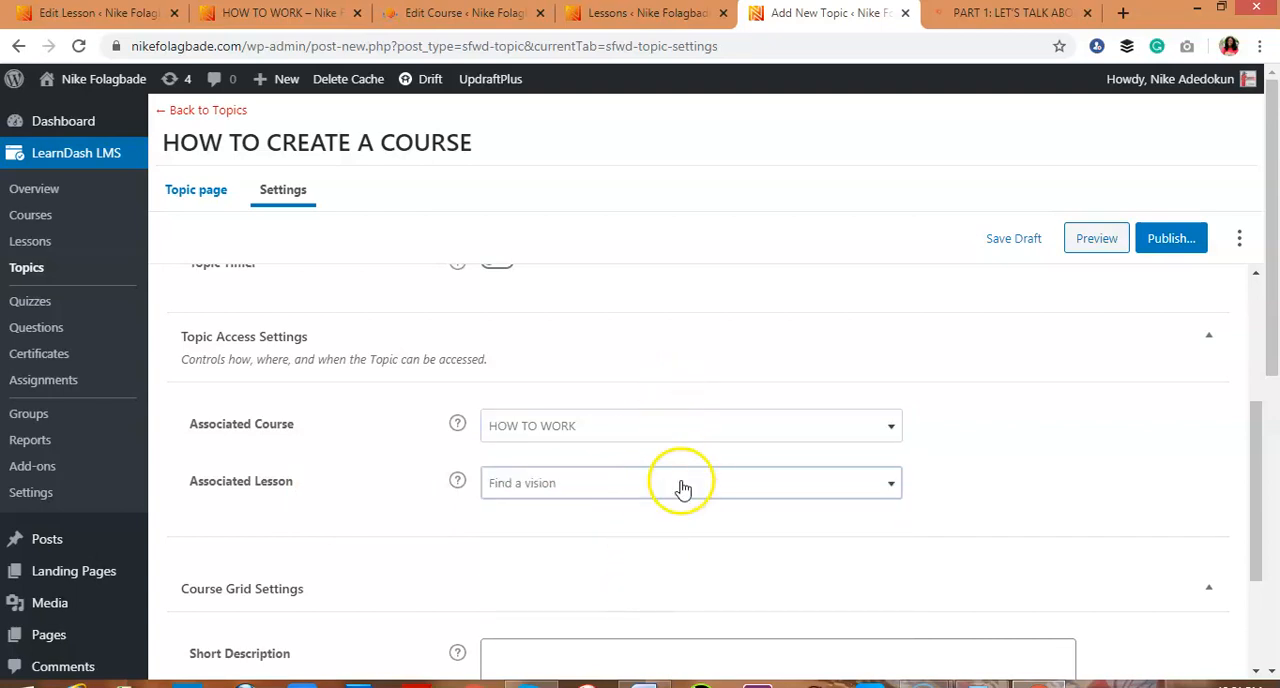
Compare the topic's course and lesson association with the sample lesson's topic list, and return to the topic's display and content options
{"action": "left_click", "coordinate": [1005, 13]}
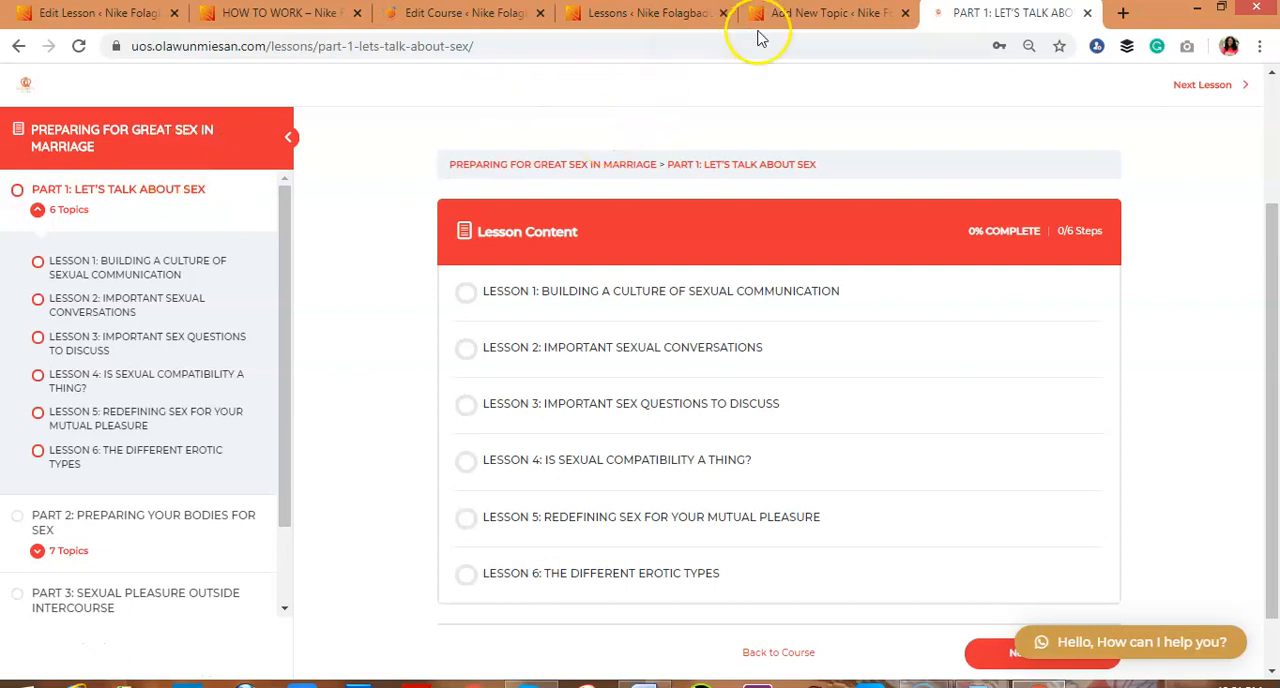
{"action": "left_click", "coordinate": [806, 14]}
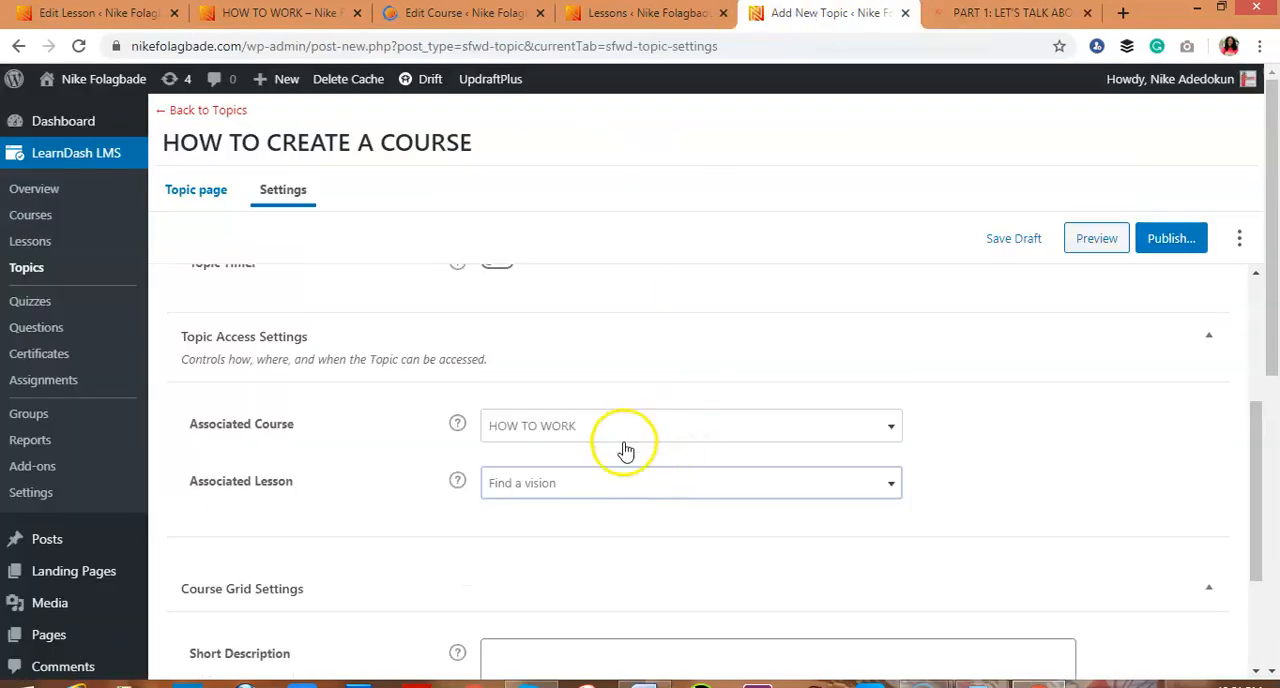
{"action": "left_click_drag", "start_coordinate": [1249, 502], "coordinate": [1253, 330]}
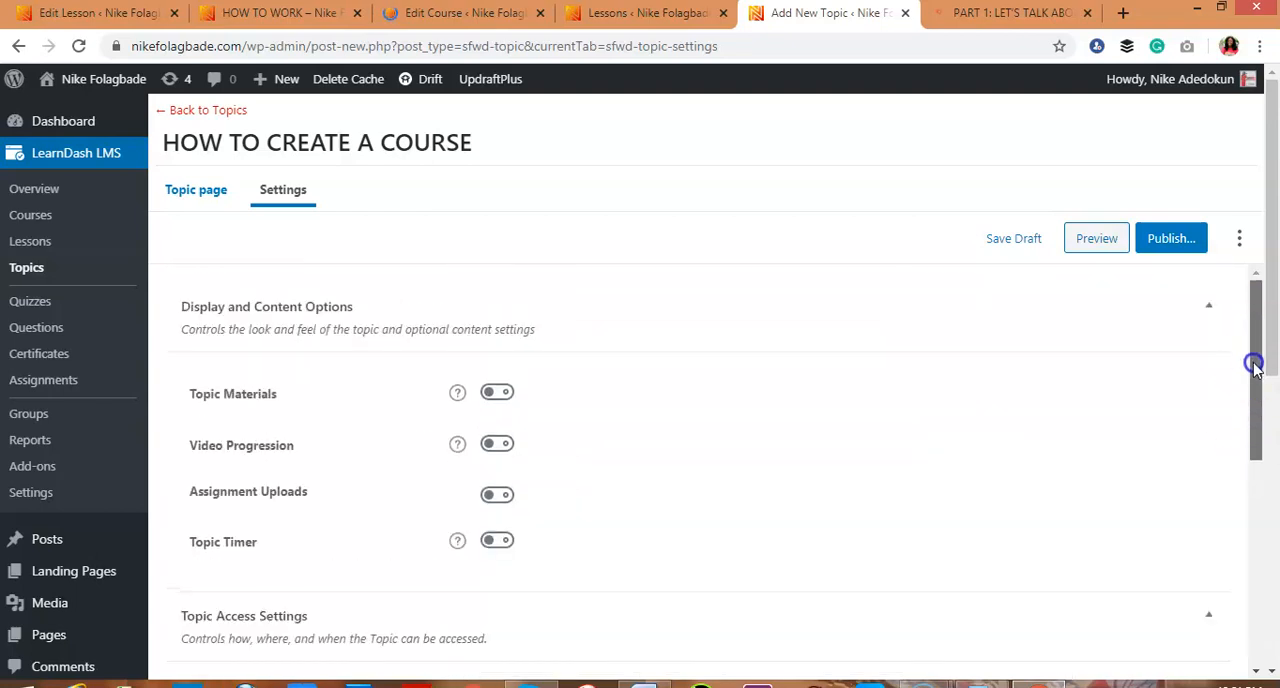
Enable Video Progression for the HOW TO CREATE A COURSE topic and publish the topic
{"action": "left_click", "coordinate": [500, 447]}
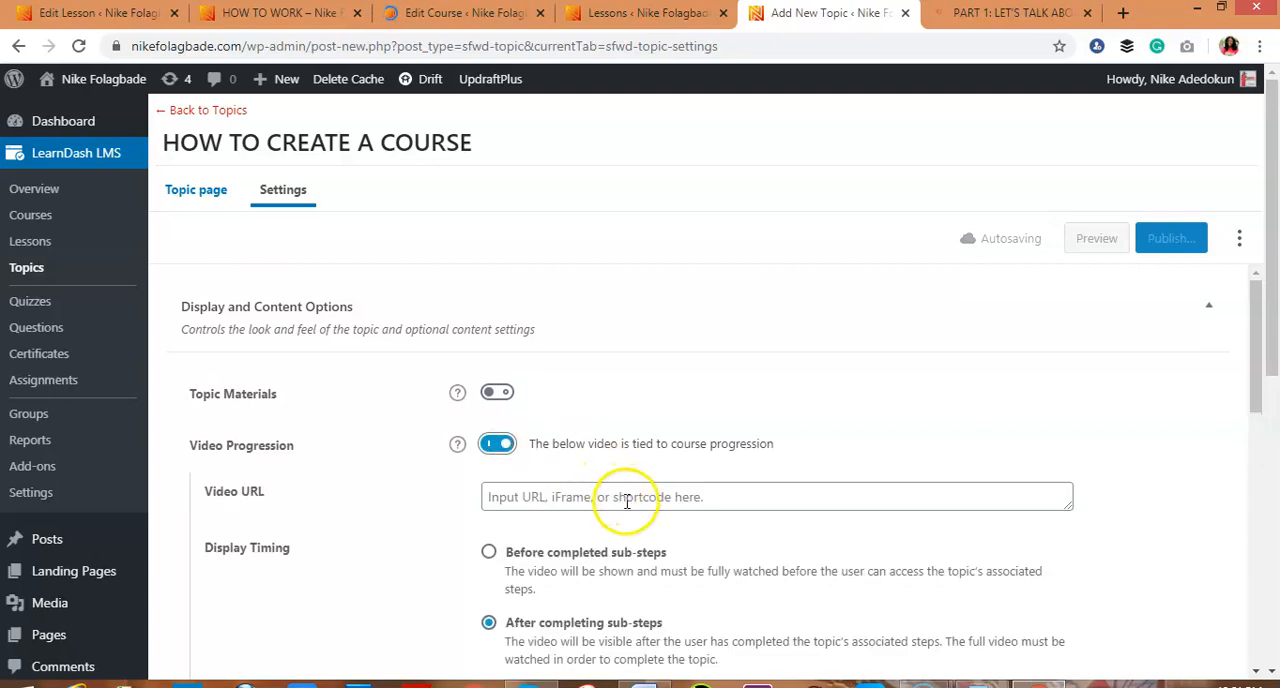
{"action": "left_click", "coordinate": [1166, 245]}
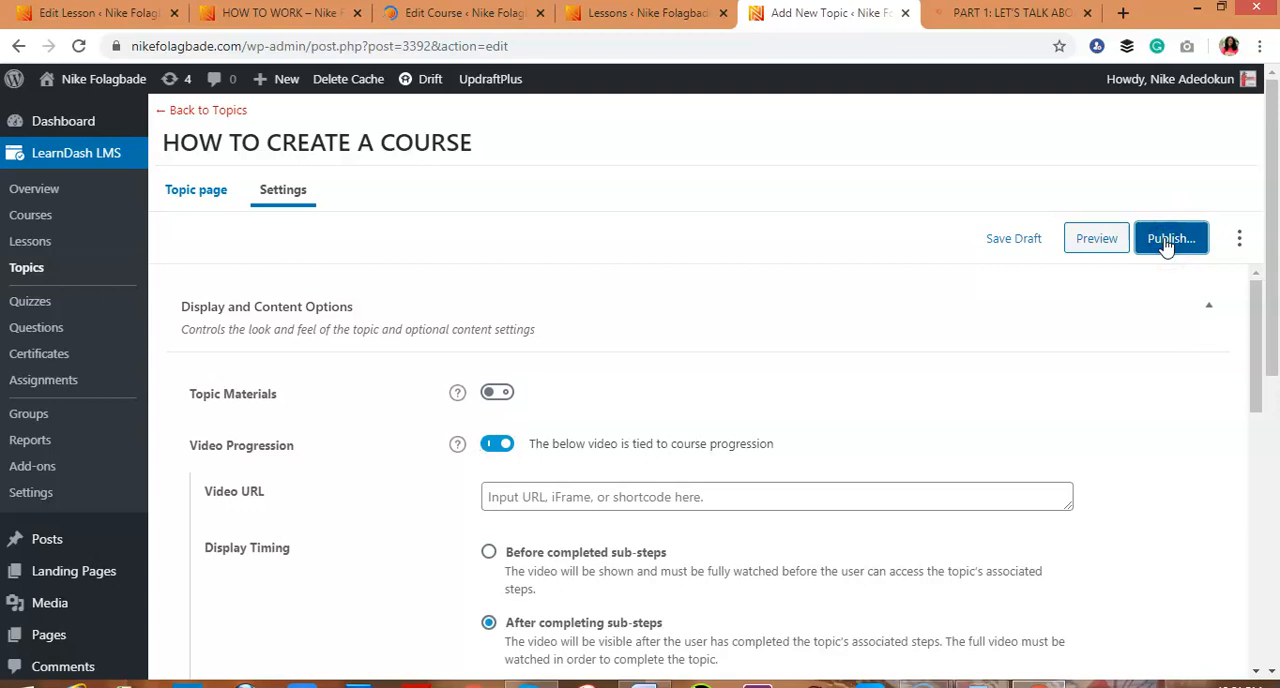
{"action": "left_click", "coordinate": [1160, 241]}
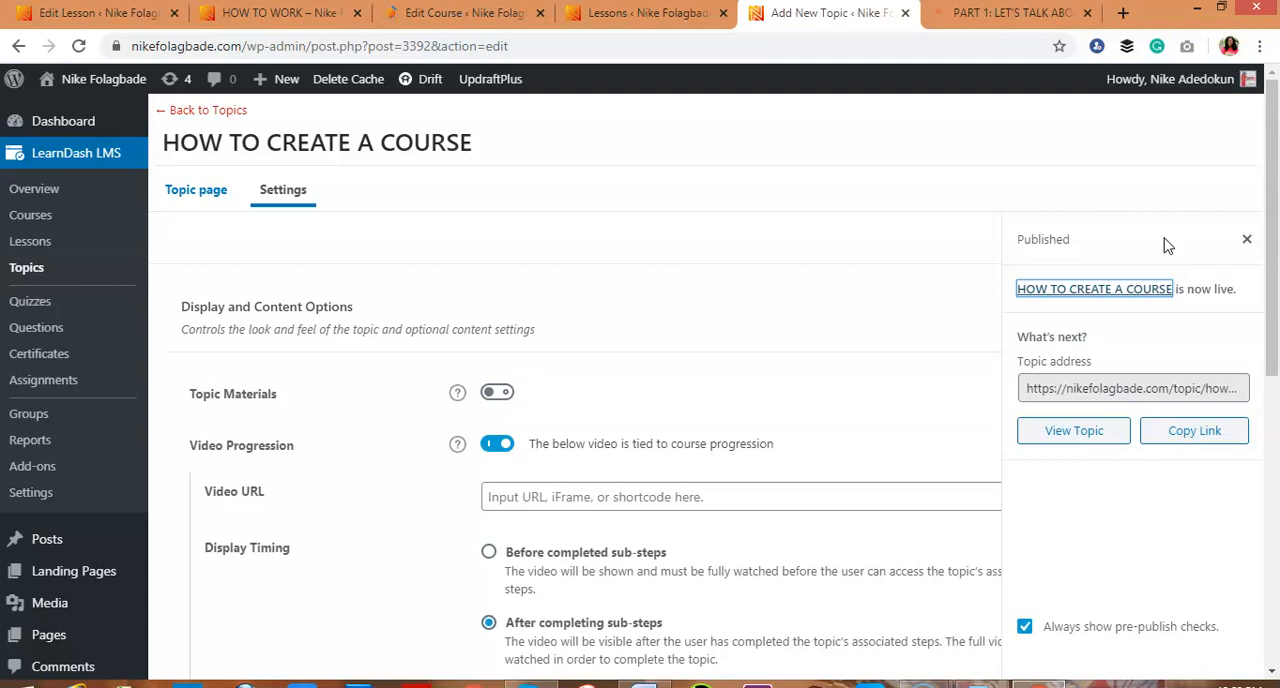
Review the sample lesson's topic list on the example course site, then return to the published topic and dismiss its publishing confirmation
{"action": "left_click", "coordinate": [1000, 13]}
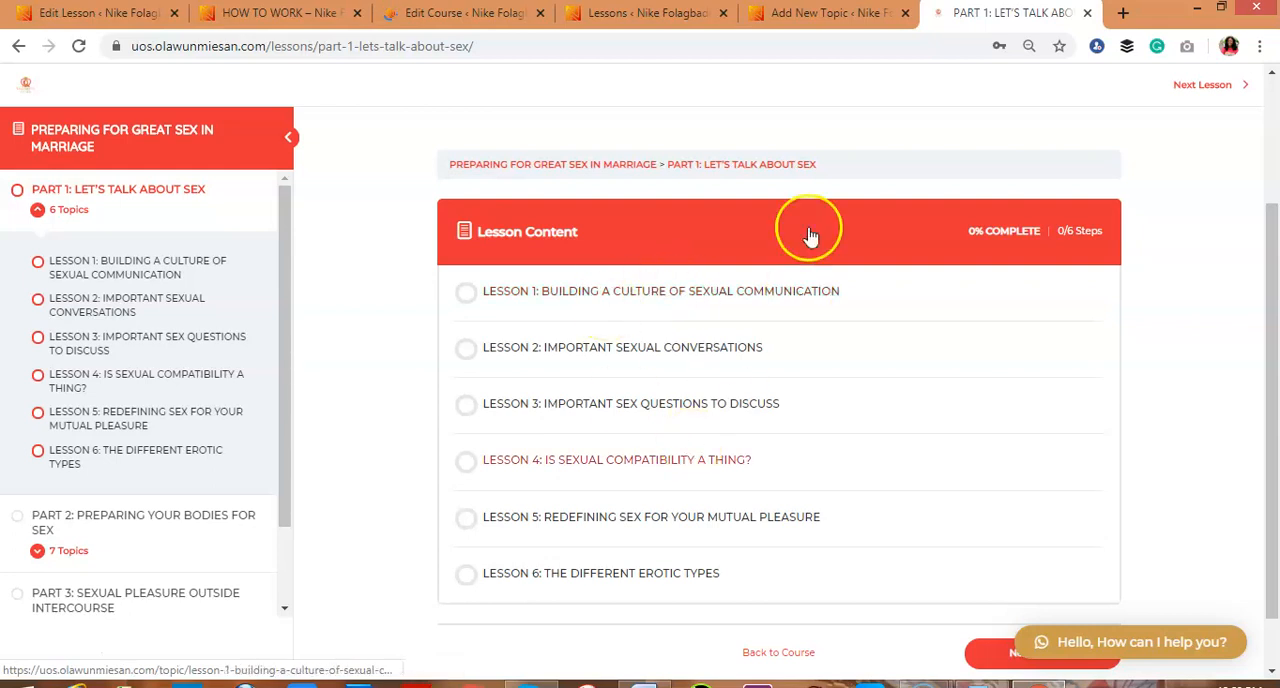
{"action": "left_click", "coordinate": [843, 12]}
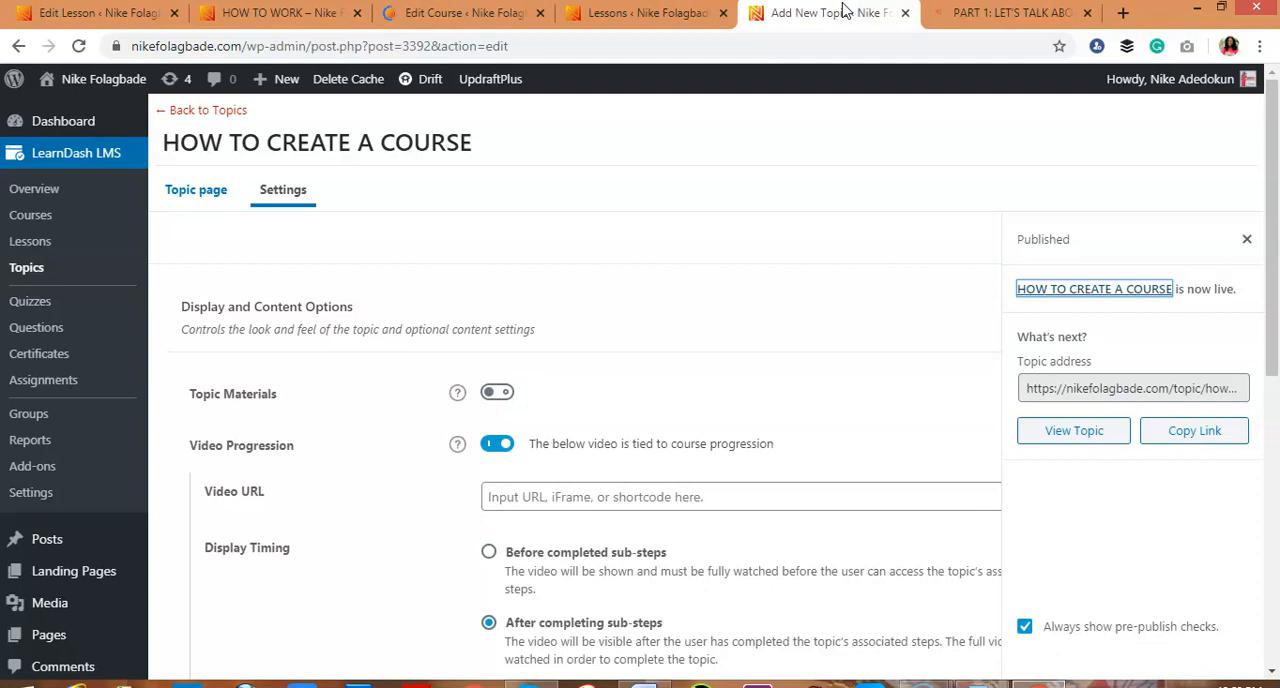
{"action": "left_click_drag", "start_coordinate": [1270, 210], "coordinate": [1274, 320]}
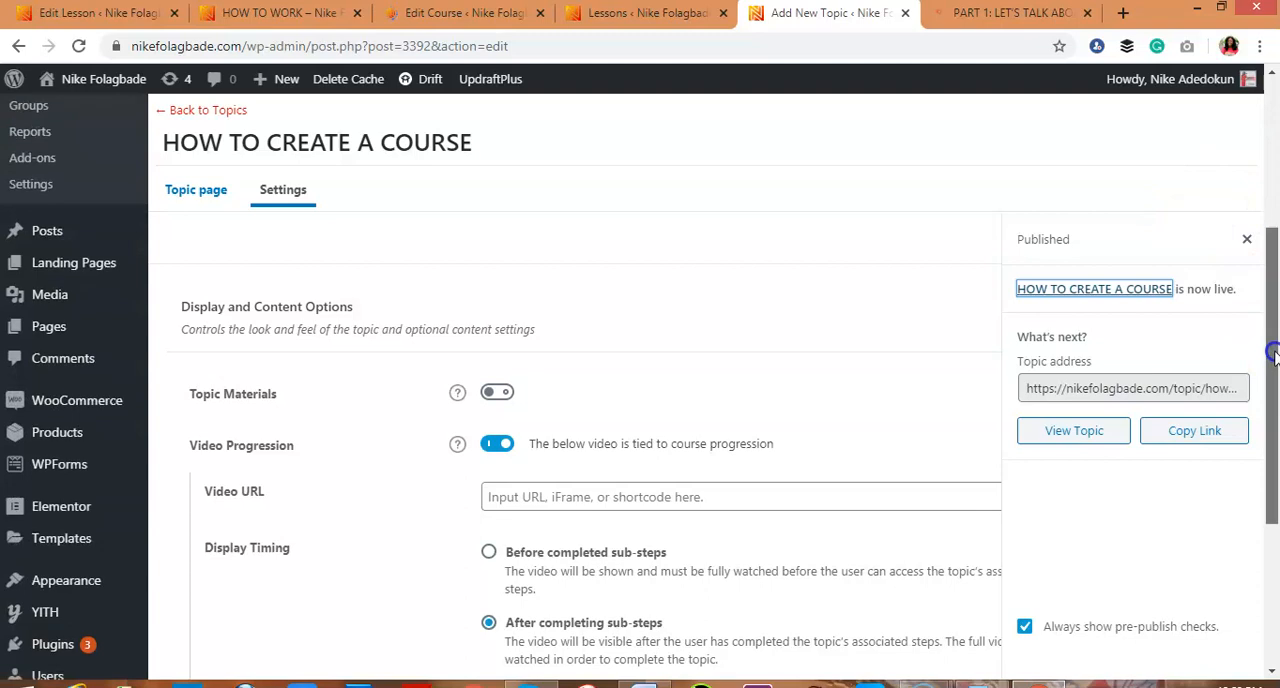
{"action": "left_click", "coordinate": [1247, 243]}
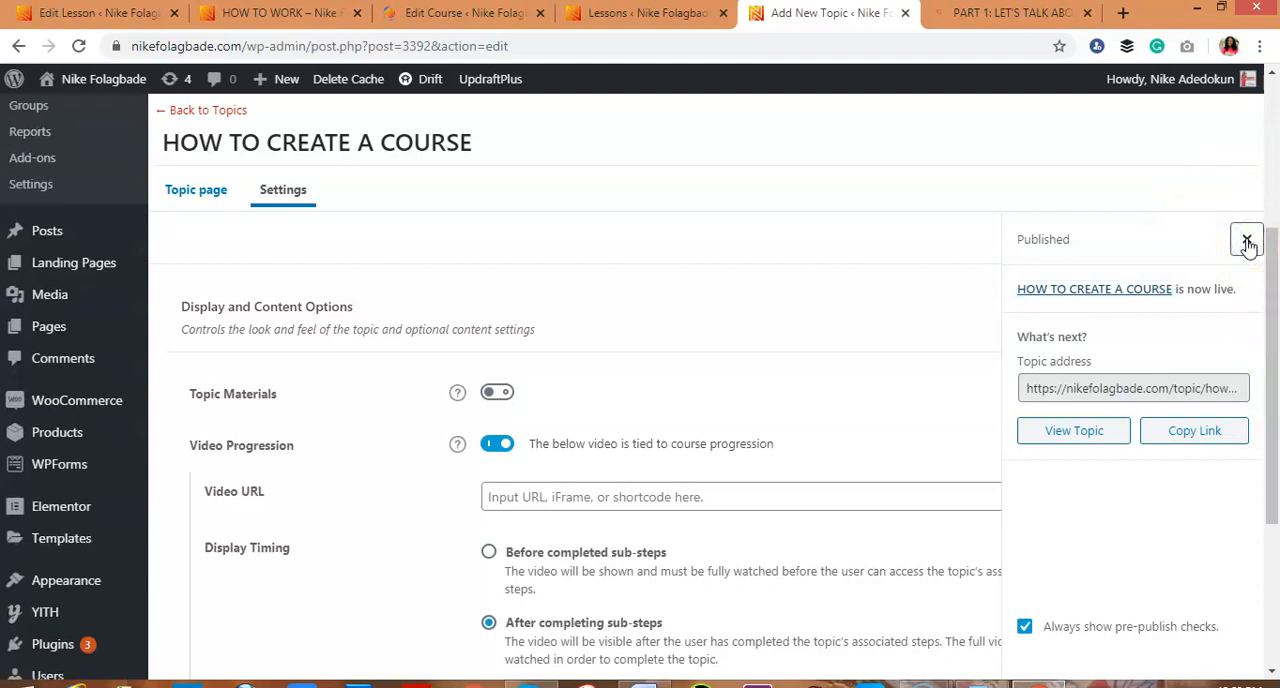